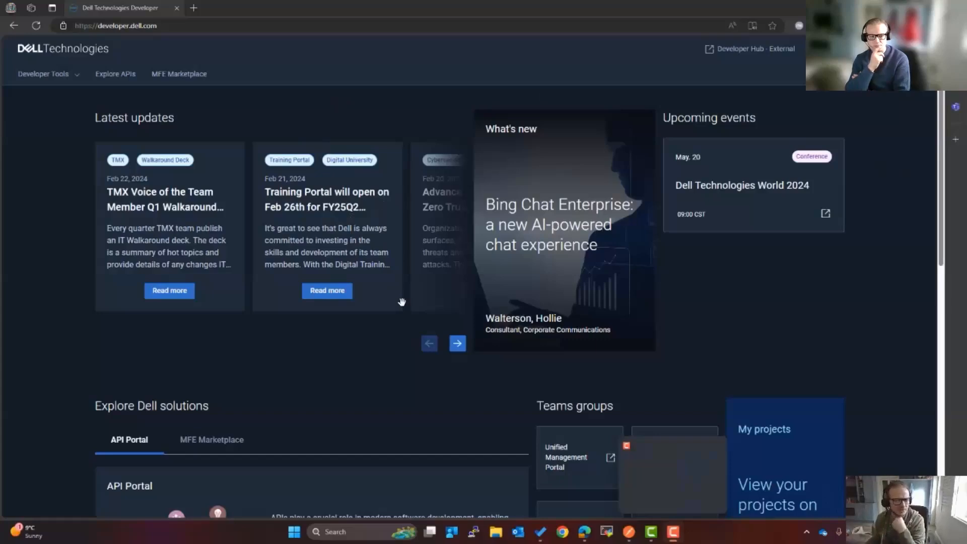
# Search the Dell API catalog for "powermax" and open the PowerMax storage API documentation
pyautogui.click(115, 75)
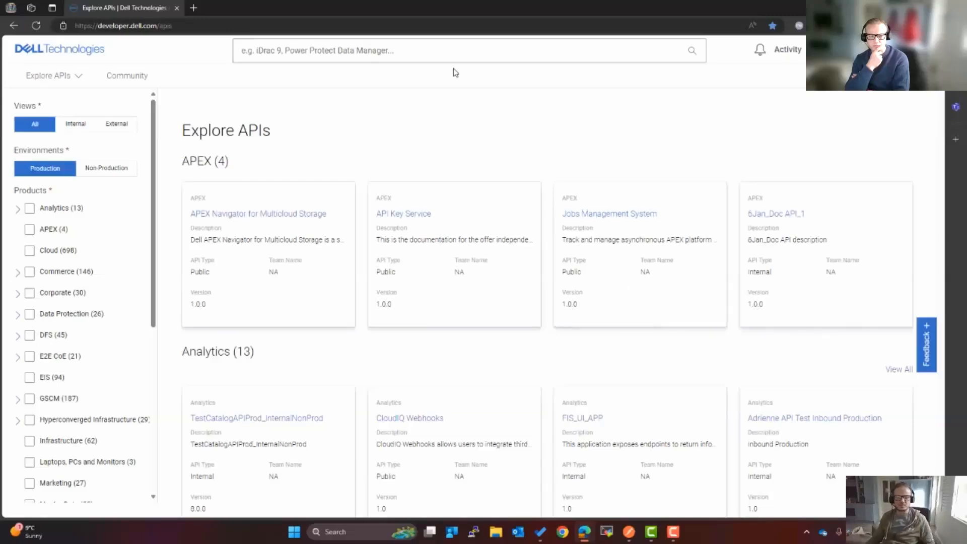
pyautogui.click(453, 53)
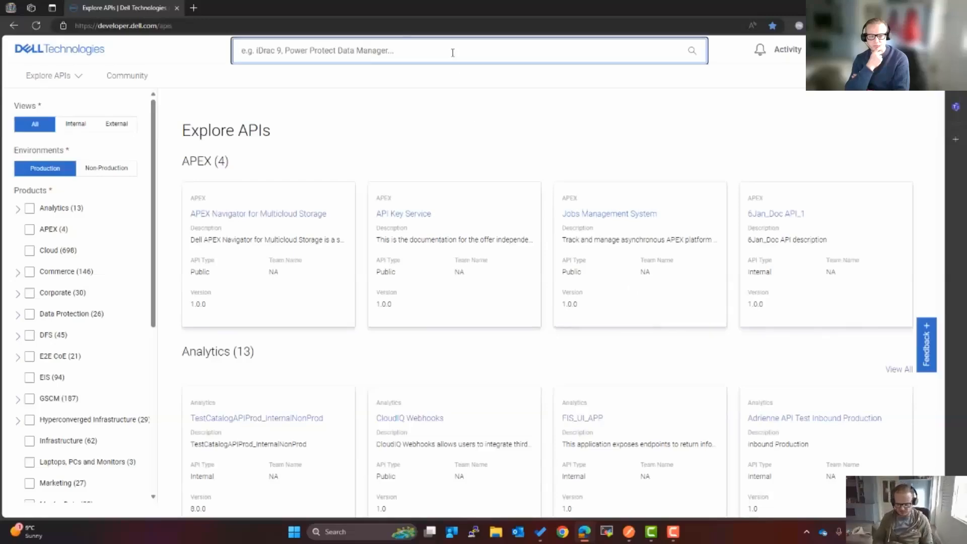
pyautogui.write('powermax')
pyautogui.press('Return')
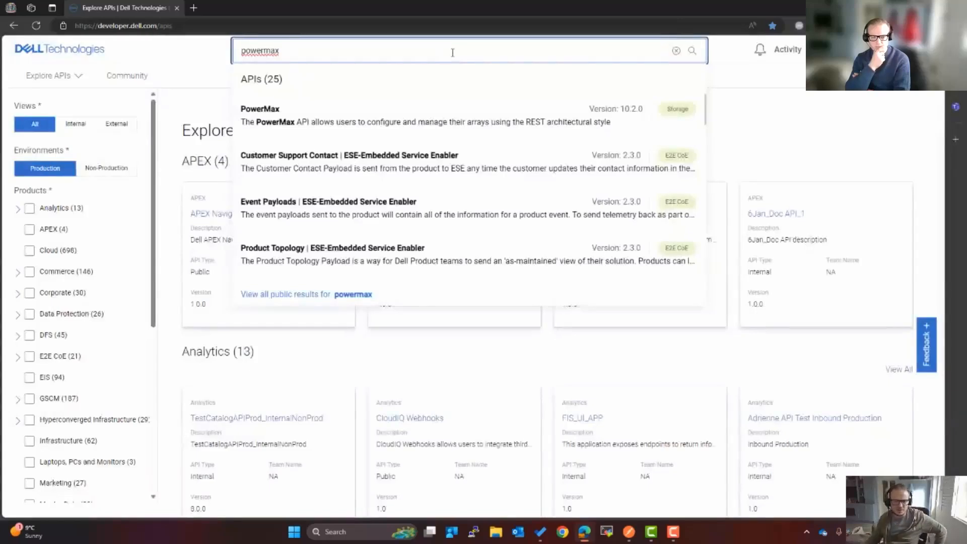
pyautogui.click(436, 117)
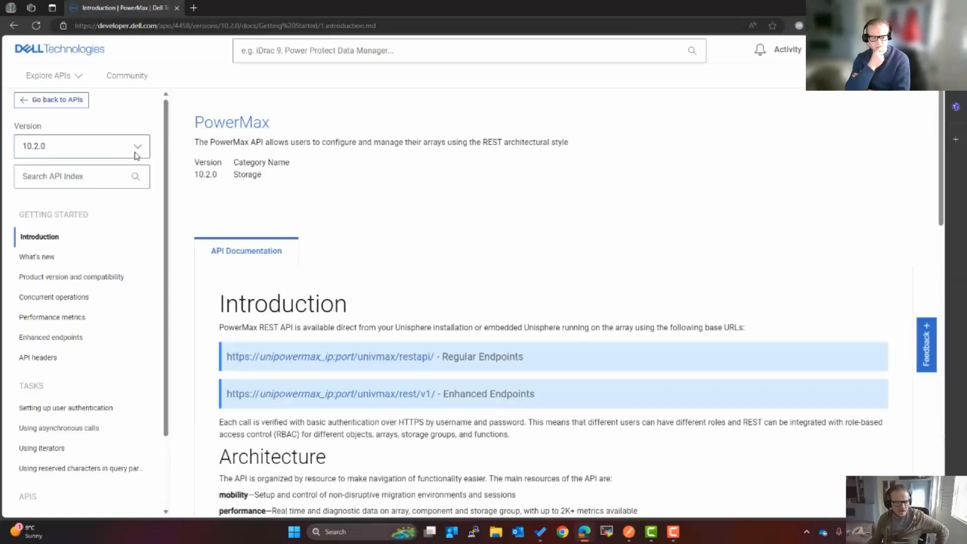
# Switch the PowerMax documentation to version 10.1.0 and read the introduction and architecture sections
pyautogui.click(135, 152)
pyautogui.click(132, 171)
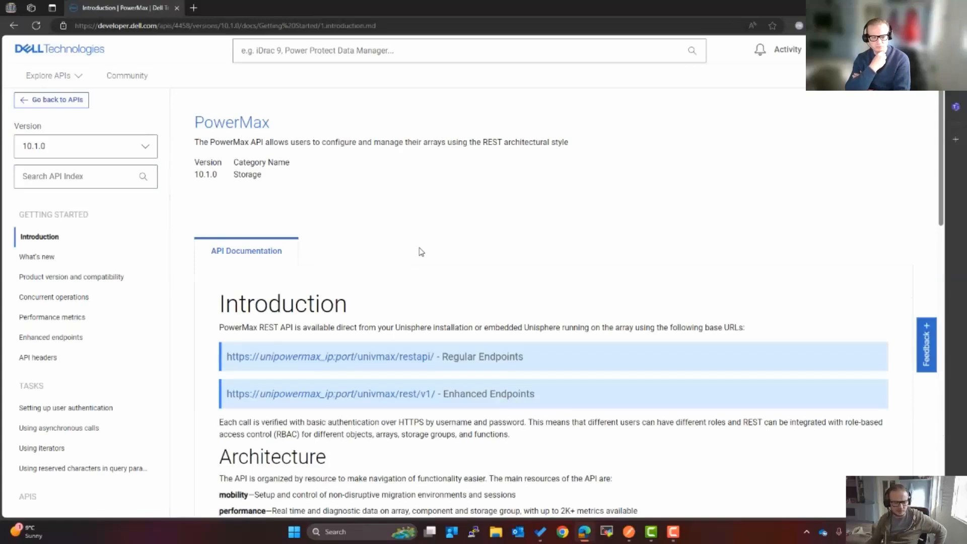
pyautogui.scroll(-1, 411, 246)
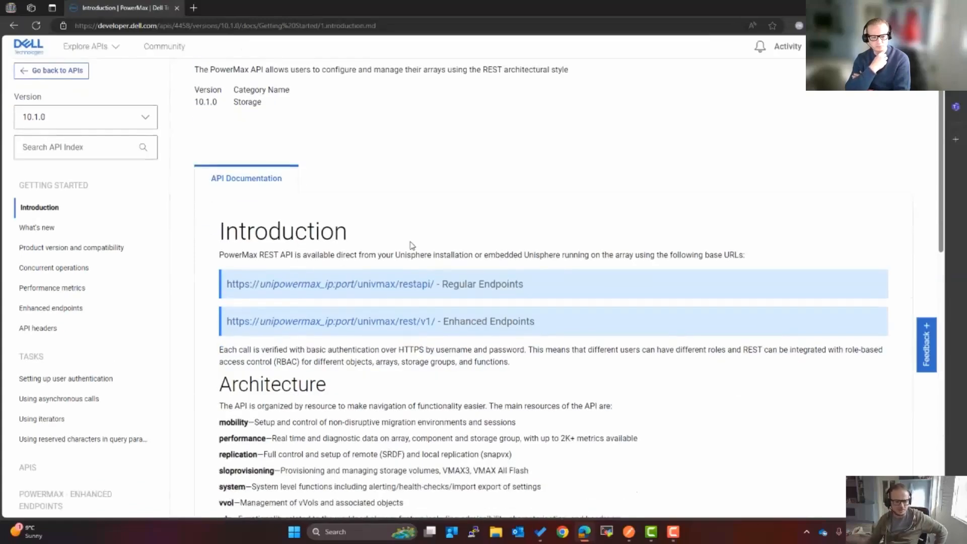
pyautogui.scroll(1, 411, 249)
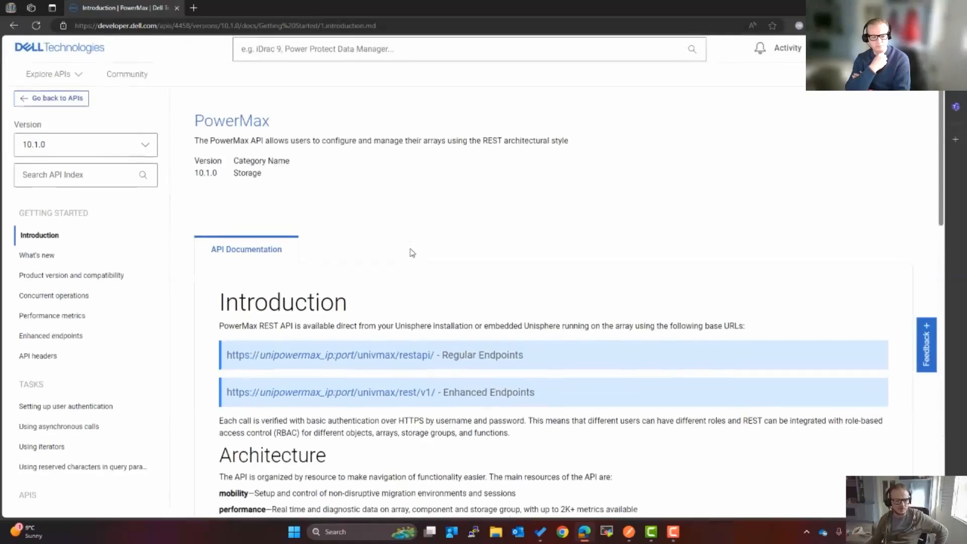
pyautogui.scroll(-1, 405, 257)
pyautogui.scroll(-1, 322, 223)
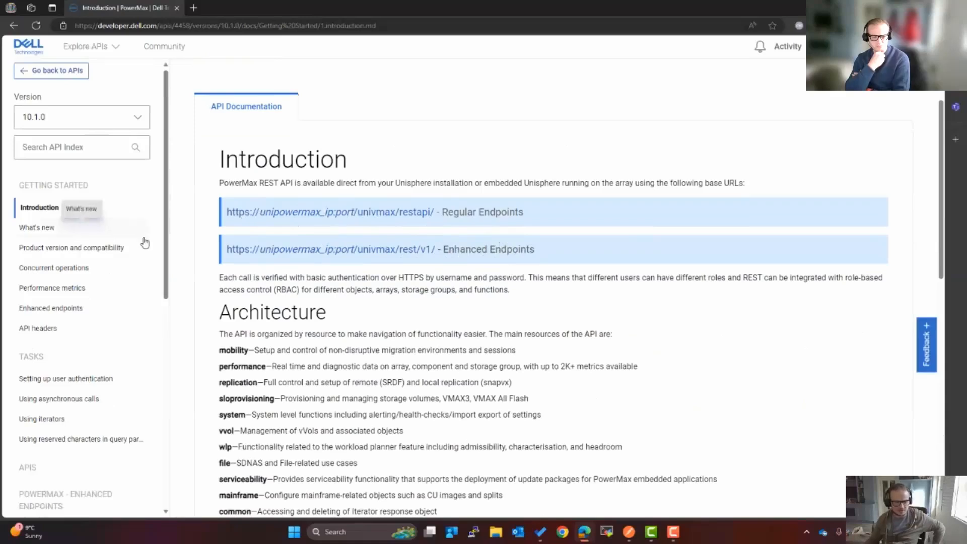
# Expand the Mainframe group under PowerMax in the API index to show its available calls
pyautogui.scroll(-6, 141, 239)
pyautogui.scroll(-1, 137, 240)
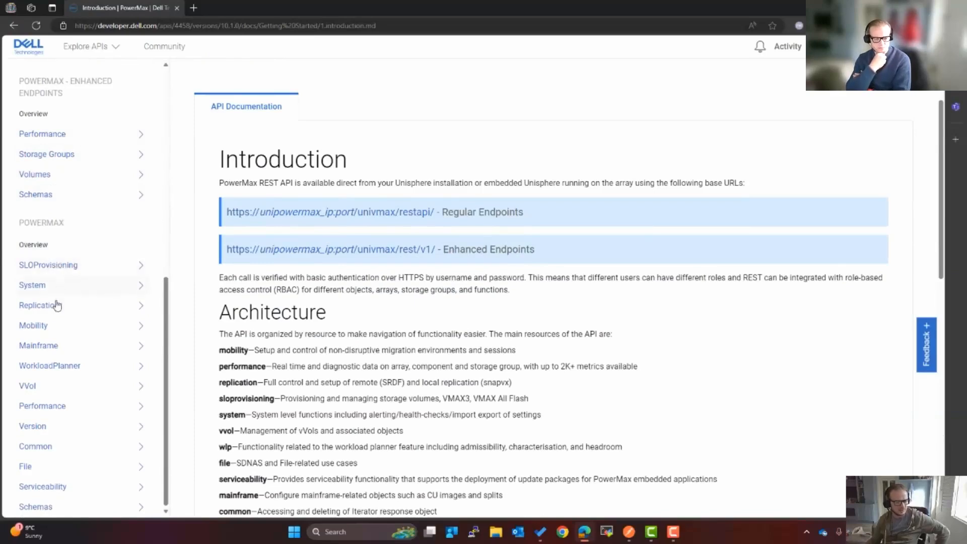
pyautogui.click(48, 346)
pyautogui.scroll(-3, 65, 352)
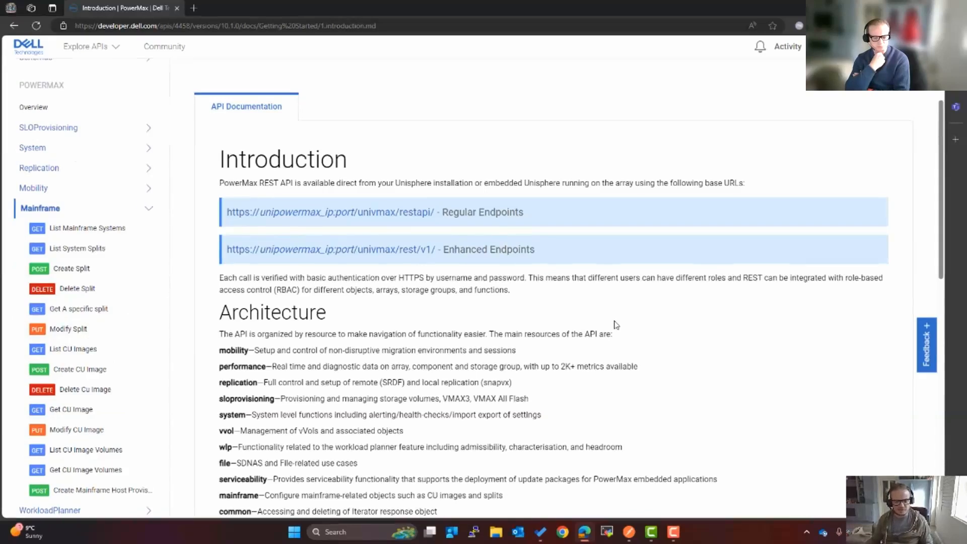
# Switch to Postman and review the overview, variables and authorization settings of the Sample Mainframe REST Calls collection
pyautogui.hotkey('alt', 'Tab')
pyautogui.hotkey('alt', 'Tab')
pyautogui.hotkey('alt', 'Tab')
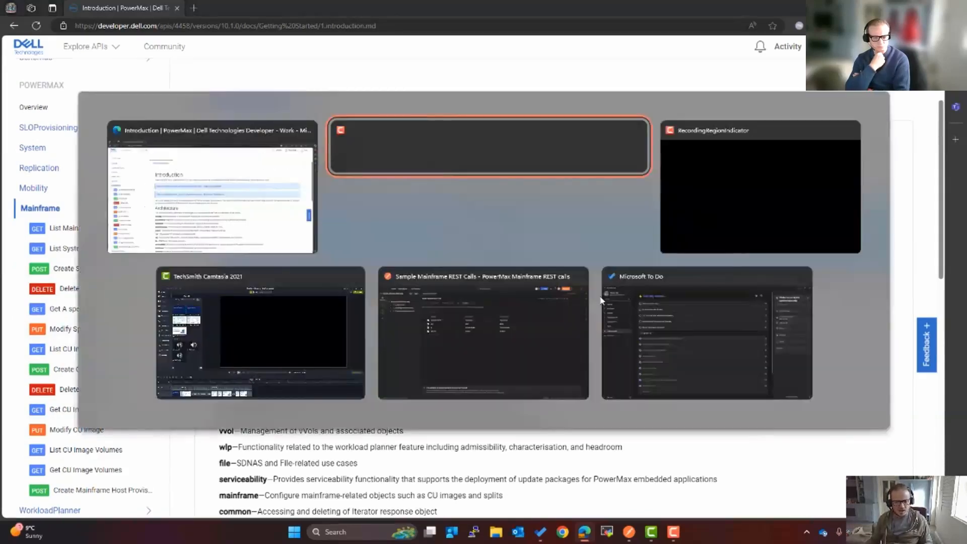
pyautogui.hotkey('alt', 'Tab')
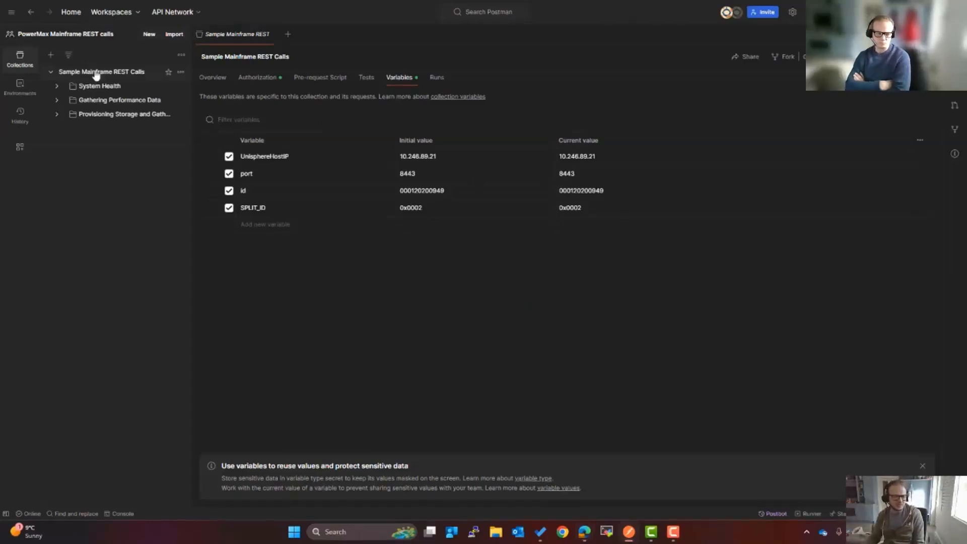
pyautogui.click(217, 78)
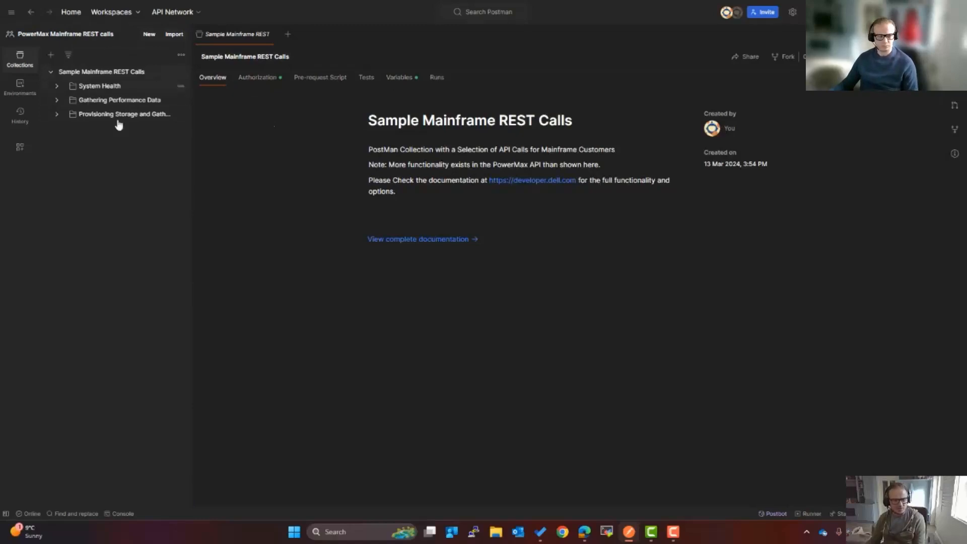
pyautogui.click(402, 77)
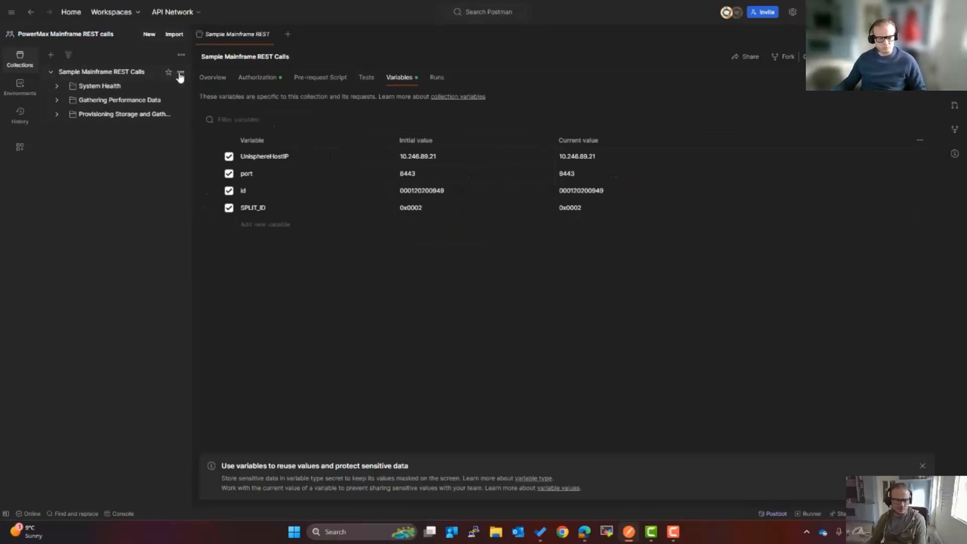
pyautogui.click(256, 80)
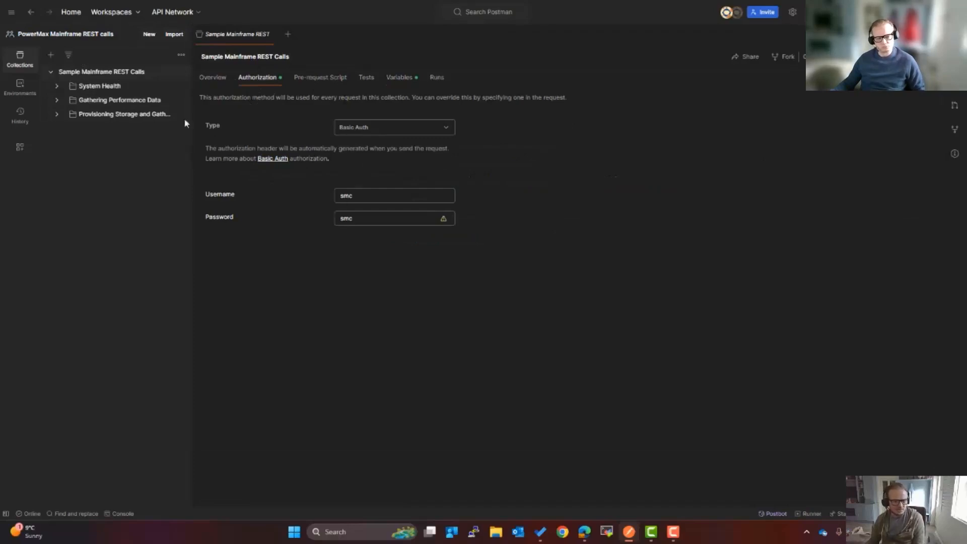
# Open the 1.List Mainframe Systems request in the System Health folder, inspect the version and resource parts of its URL, and send it
pyautogui.click(97, 88)
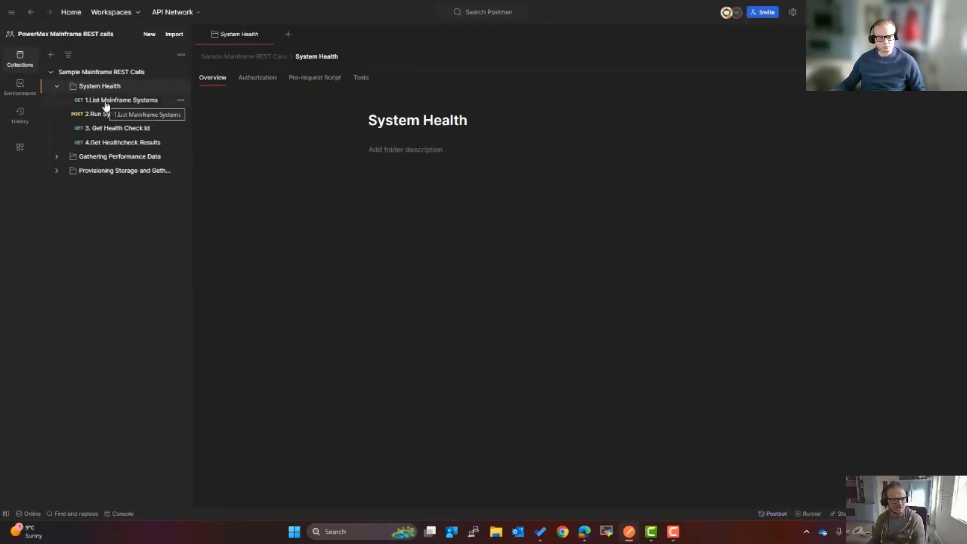
pyautogui.click(131, 102)
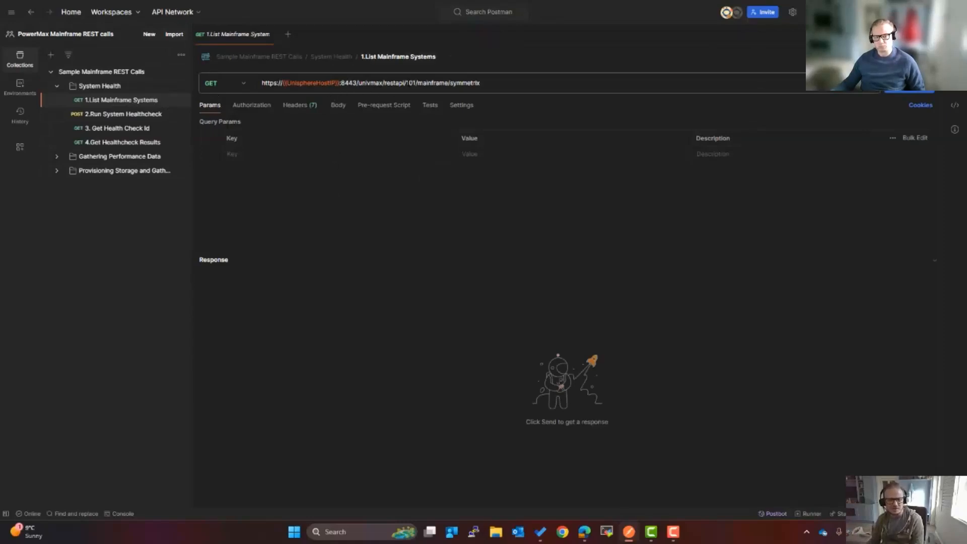
pyautogui.doubleClick(433, 82)
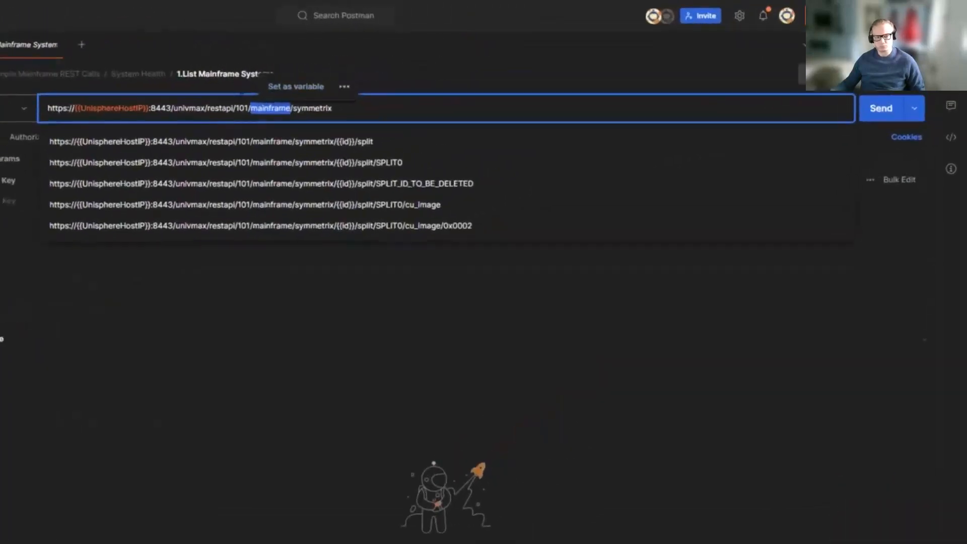
pyautogui.click(405, 83)
pyautogui.moveTo(207, 112); pyautogui.dragTo(220, 111)
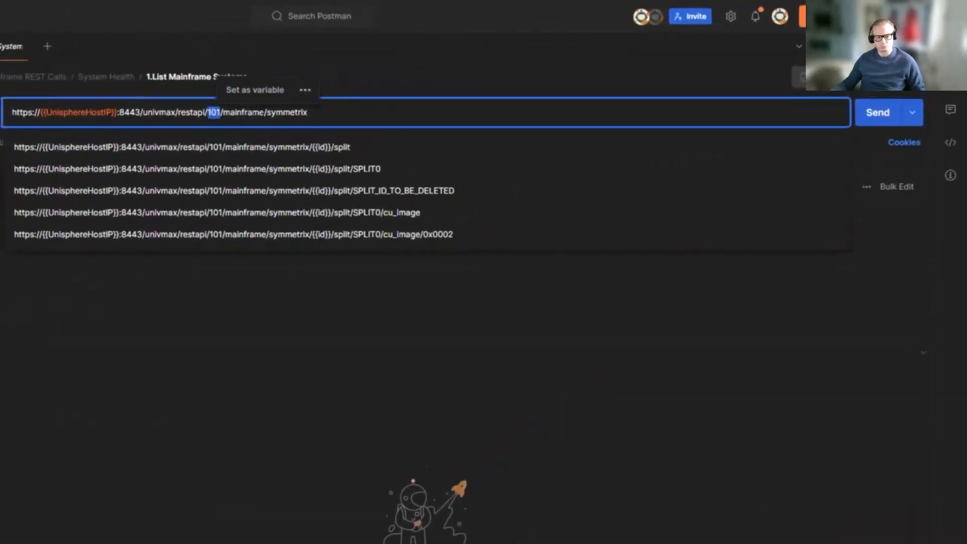
pyautogui.doubleClick(269, 113)
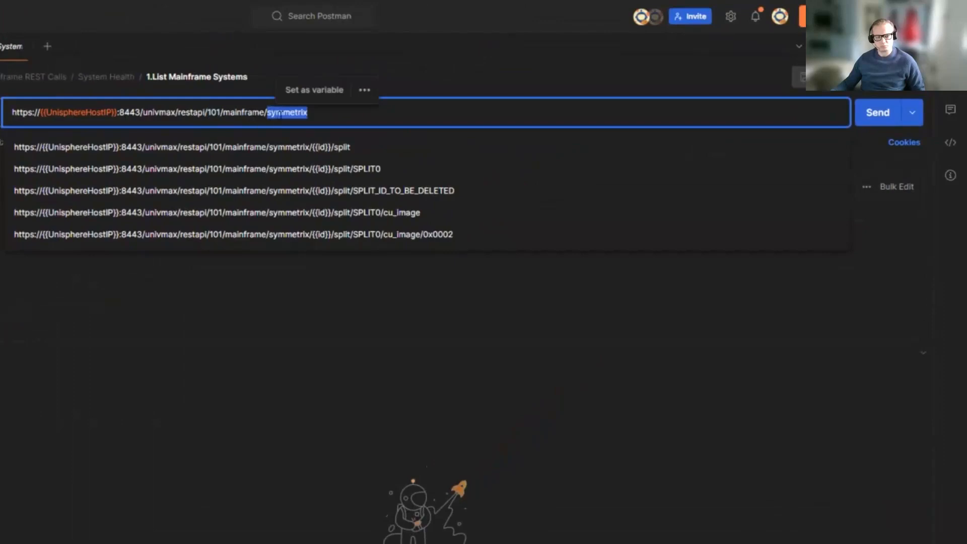
pyautogui.click(450, 193)
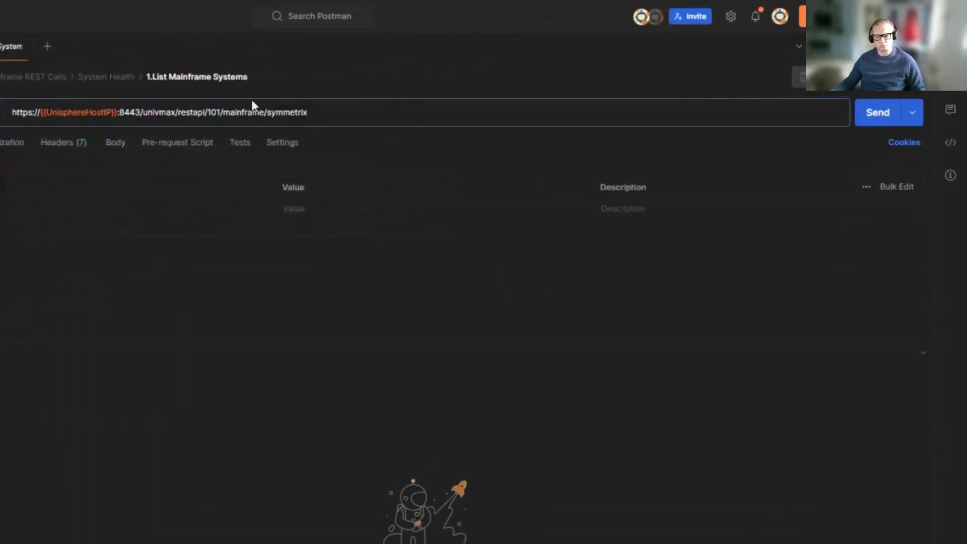
pyautogui.click(877, 112)
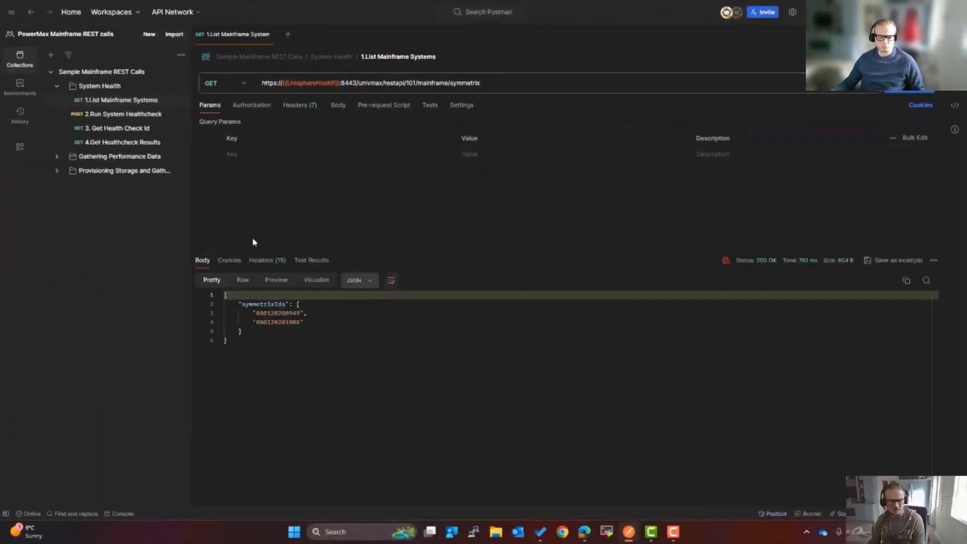
# Examine the JSON response body, including the symmetrixIds key and each listed array ID
pyautogui.moveTo(236, 341); pyautogui.dragTo(224, 296)
pyautogui.click(257, 358)
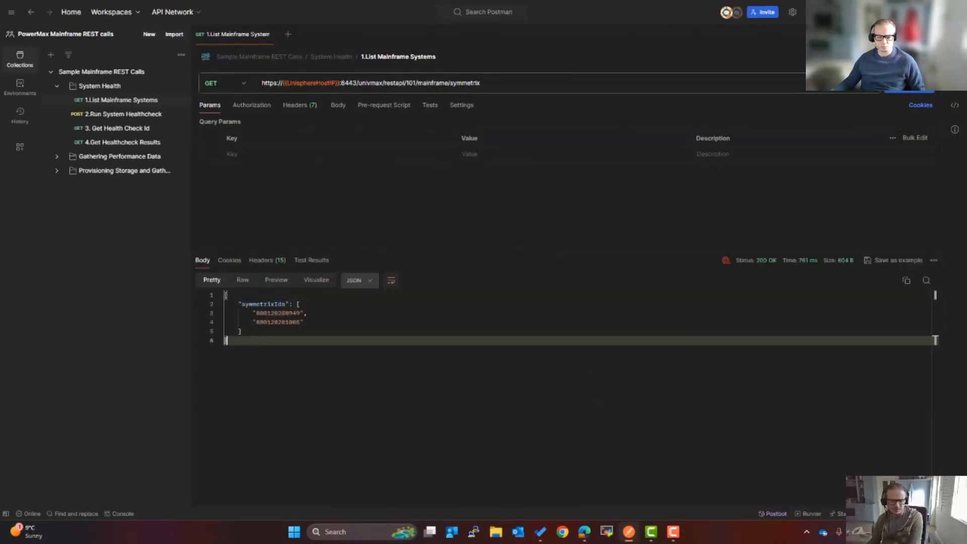
pyautogui.moveTo(238, 342); pyautogui.dragTo(225, 294)
pyautogui.click(226, 341)
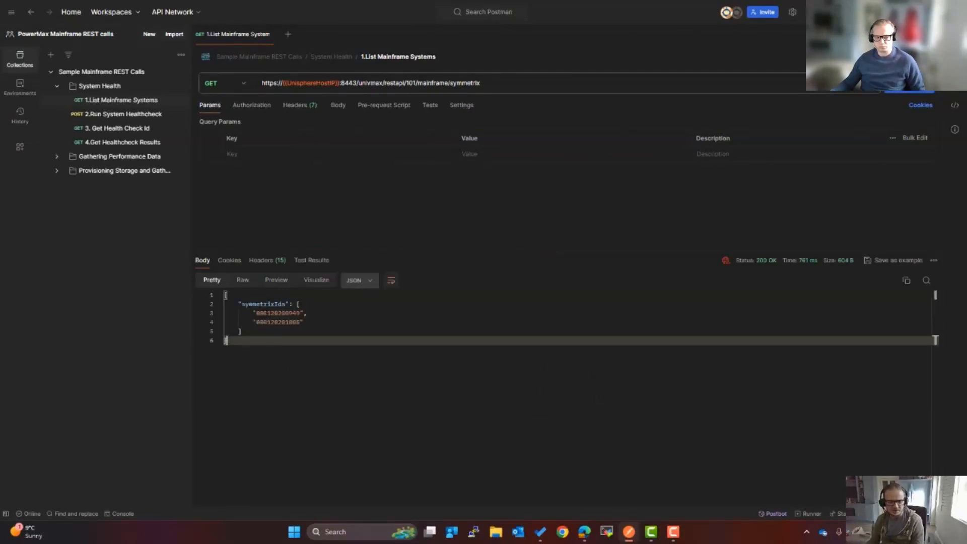
pyautogui.doubleClick(257, 304)
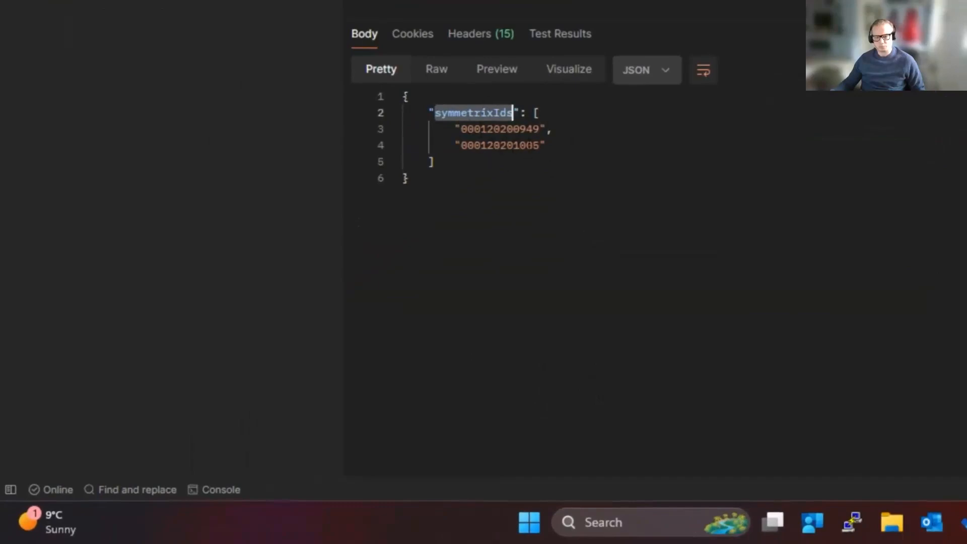
pyautogui.doubleClick(498, 128)
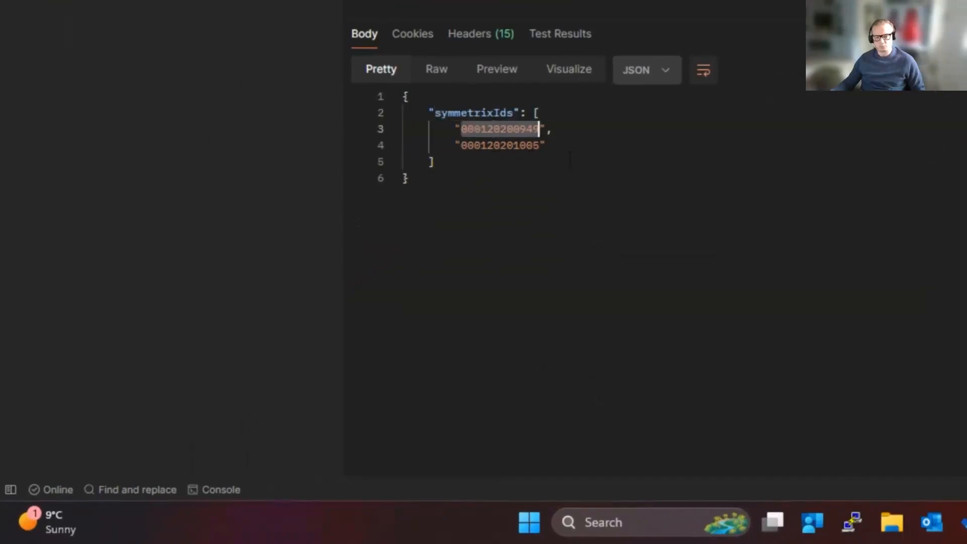
pyautogui.doubleClick(518, 146)
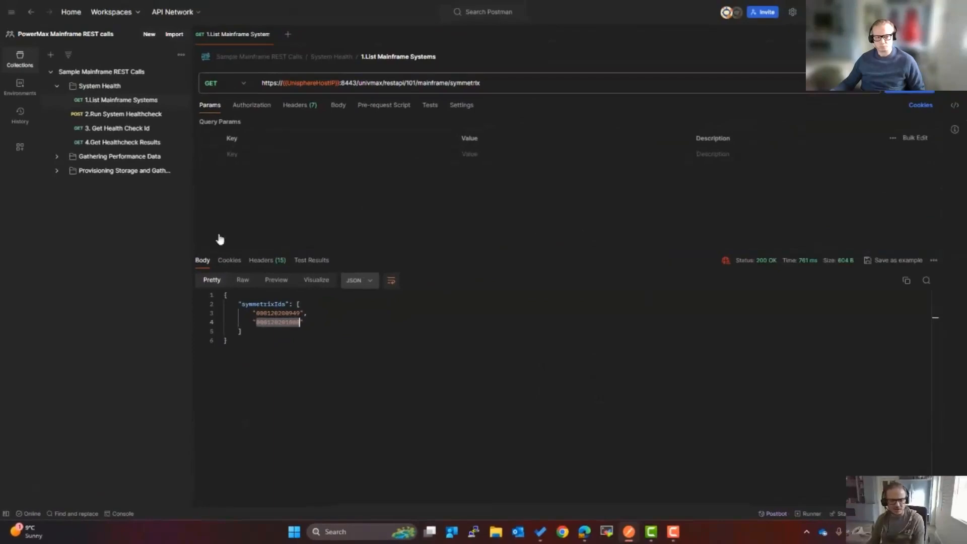
# Open the code snippet for the List Mainframe Systems request and generate it as PHP - cURL
pyautogui.click(954, 108)
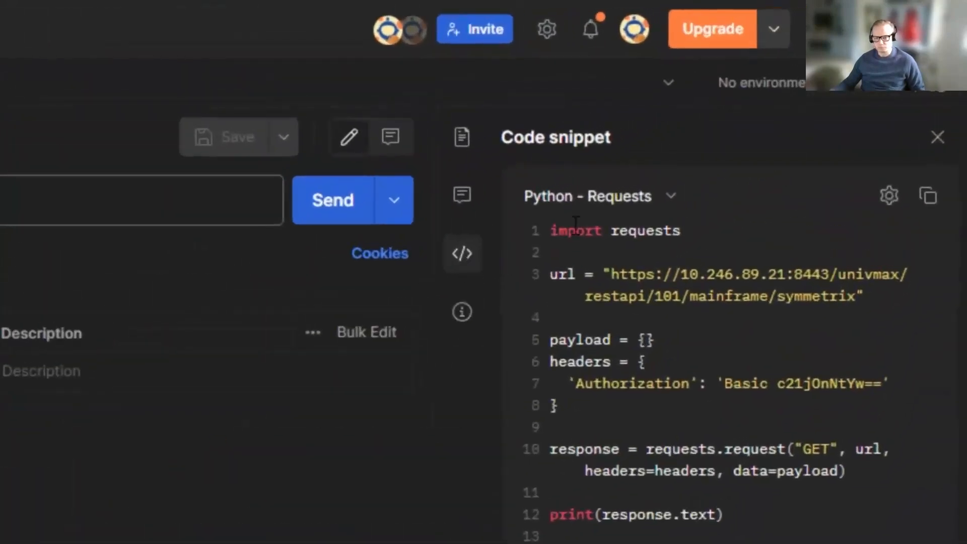
pyautogui.click(670, 197)
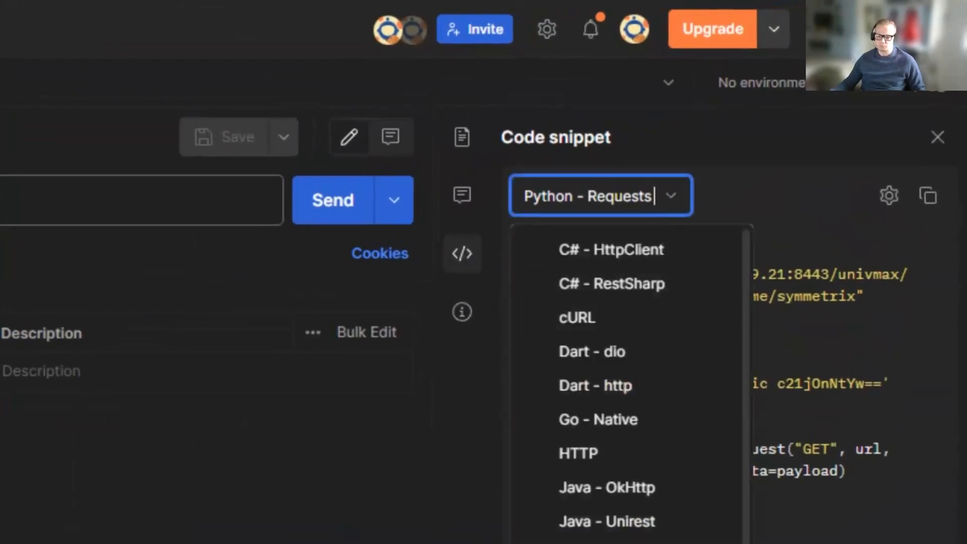
pyautogui.click(629, 542)
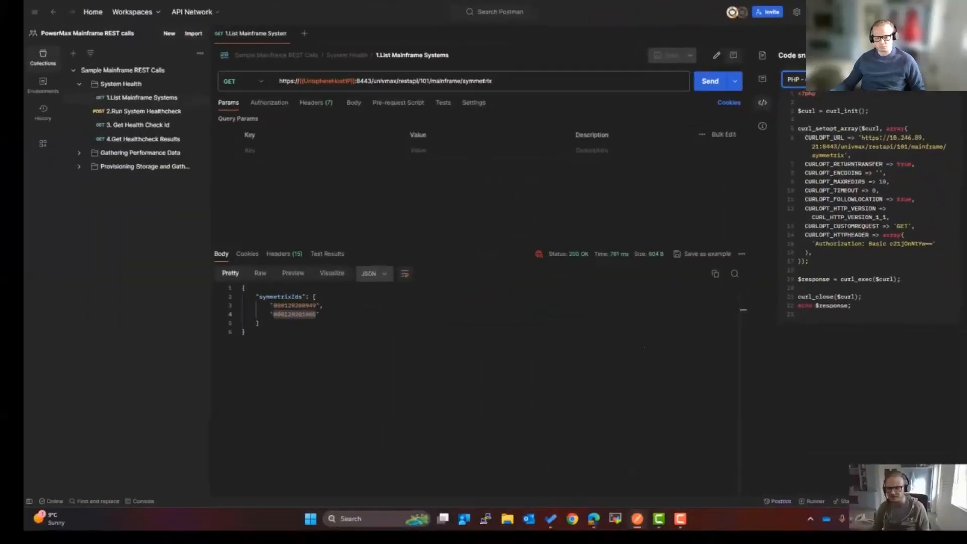
# Browse the available snippet languages and change the request's code snippet to cURL
pyautogui.click(830, 80)
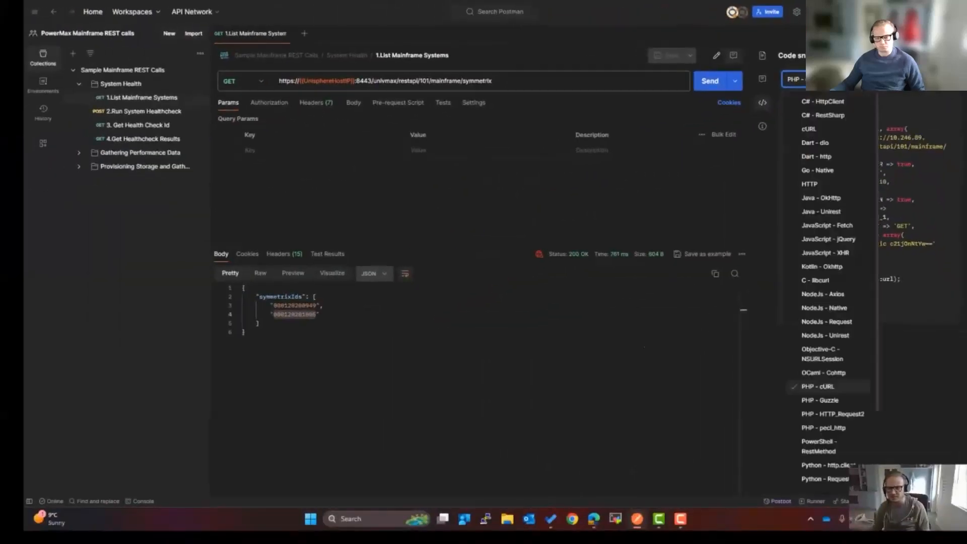
pyautogui.scroll(-3, 839, 202)
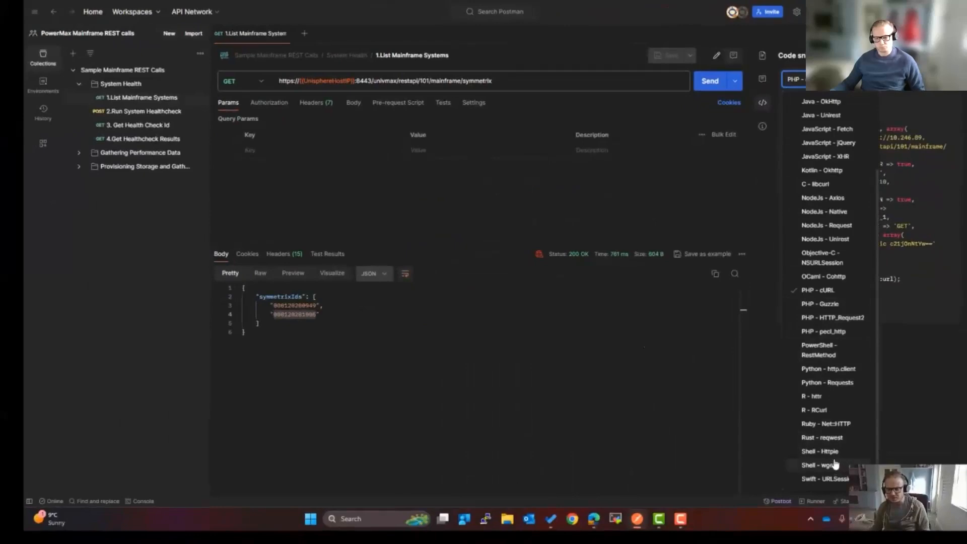
pyautogui.scroll(3, 834, 464)
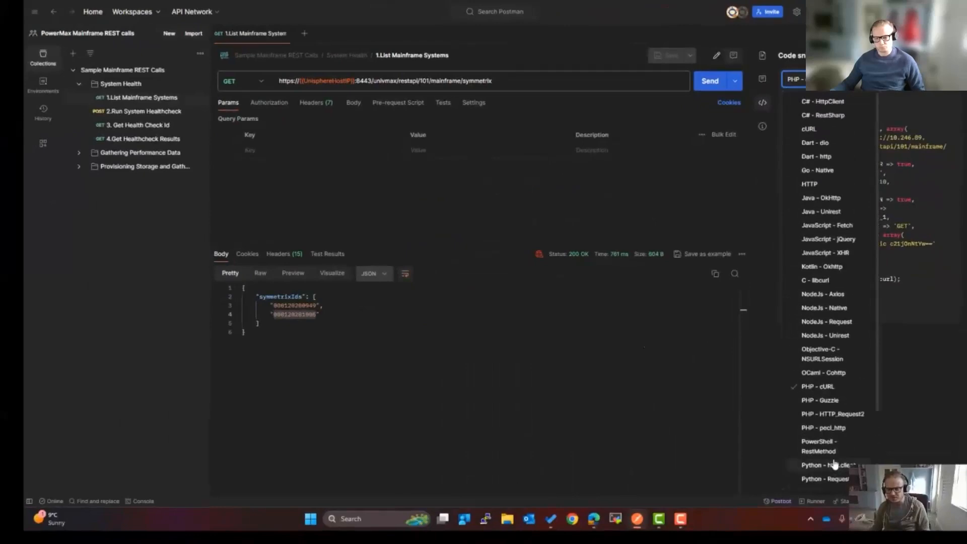
pyautogui.click(840, 132)
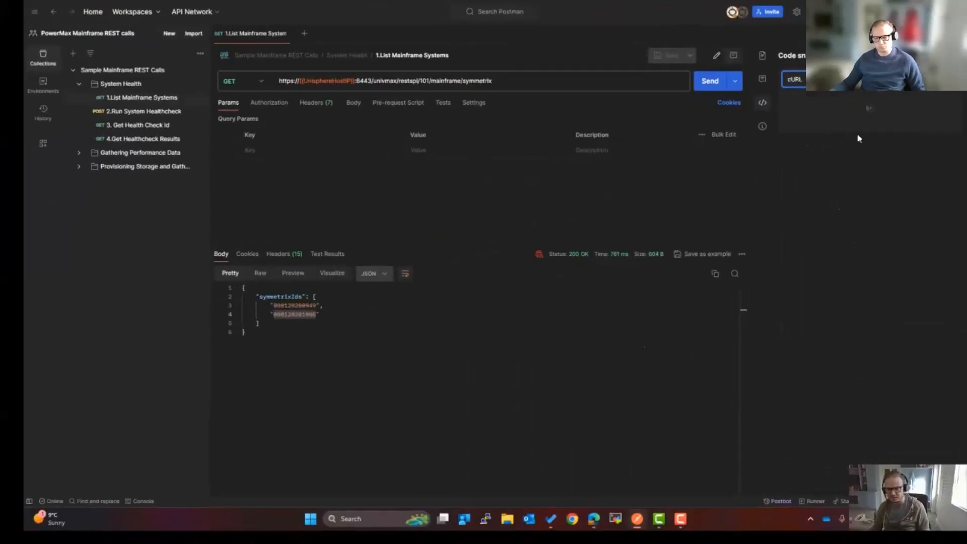
pyautogui.click(849, 175)
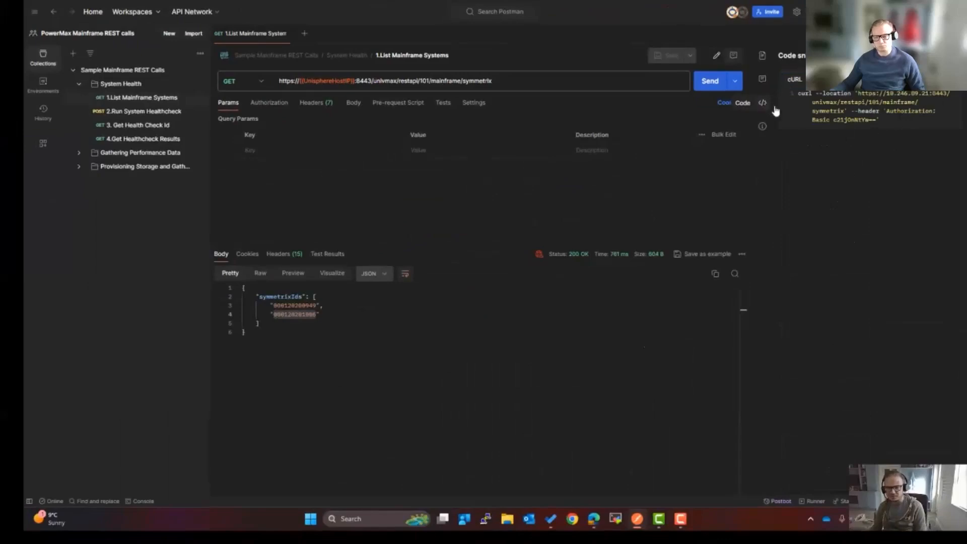
# Close the code snippet pane and open the 2.Run System Healthcheck request to inspect the description key and Mainframe value in its JSON body
pyautogui.click(955, 56)
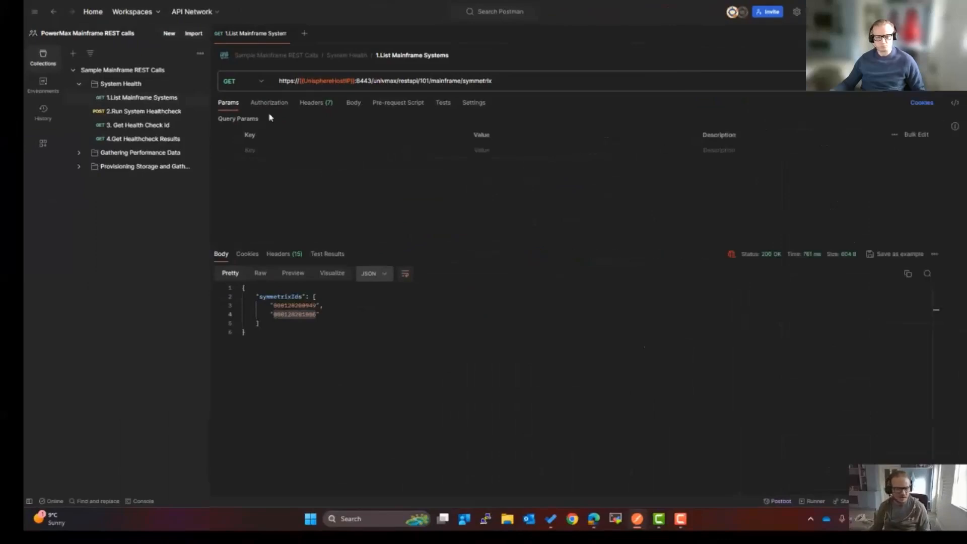
pyautogui.click(162, 113)
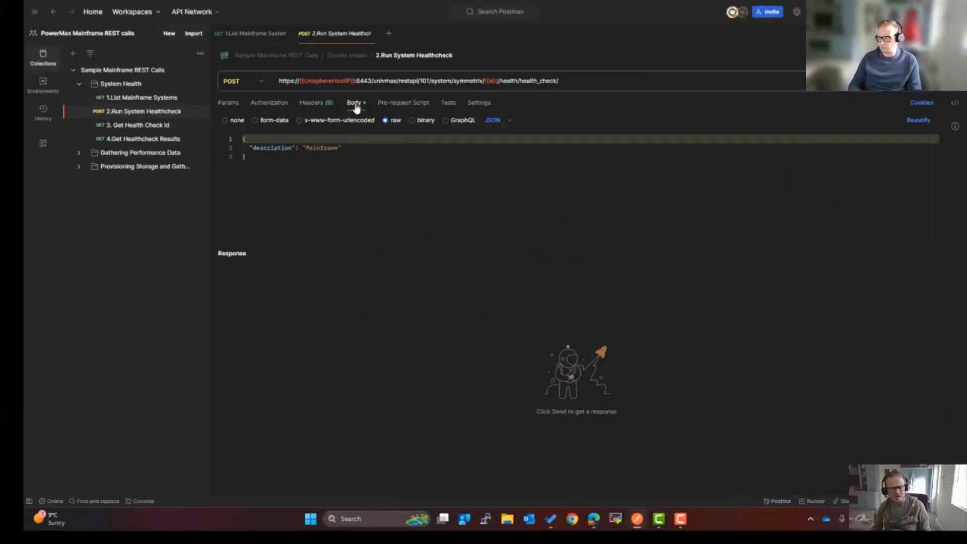
pyautogui.click(263, 165)
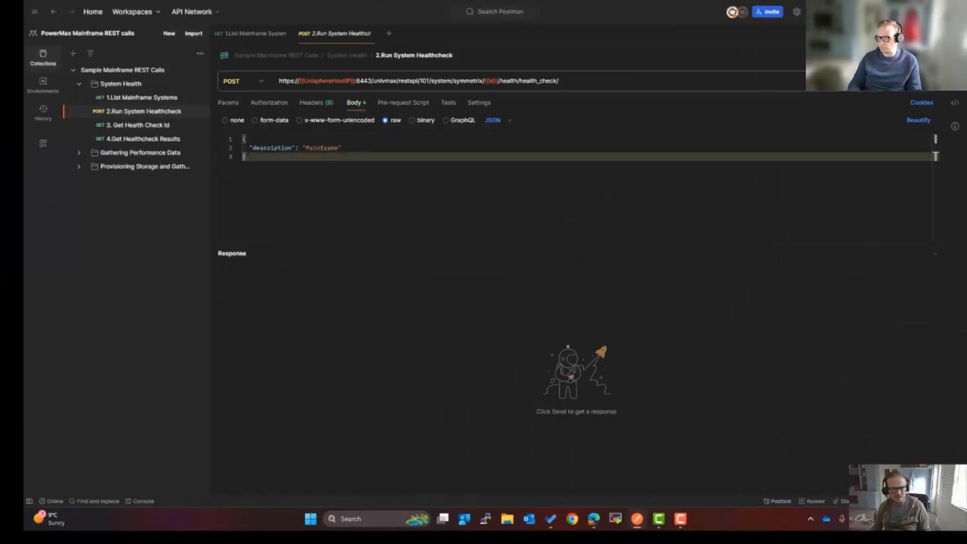
pyautogui.hotkey('ctrl', 'a')
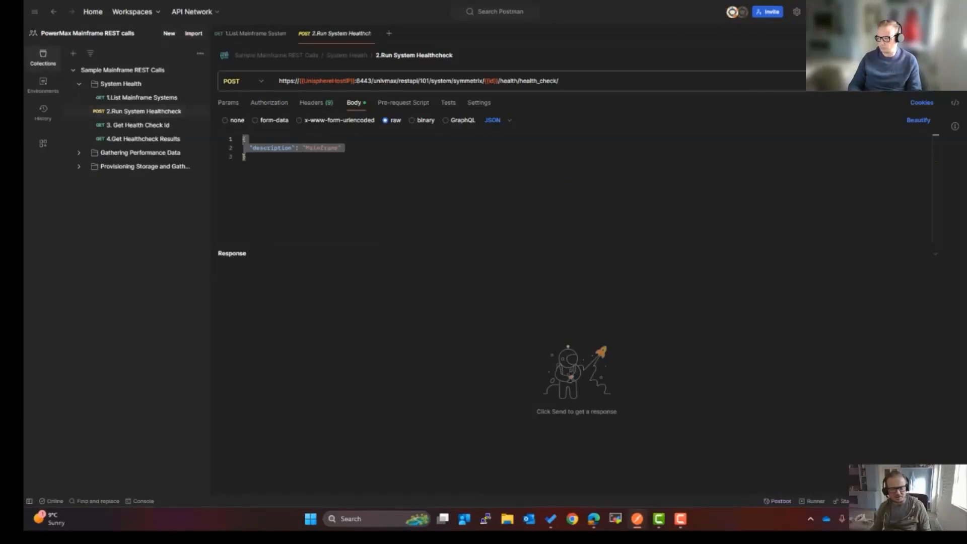
pyautogui.click(295, 172)
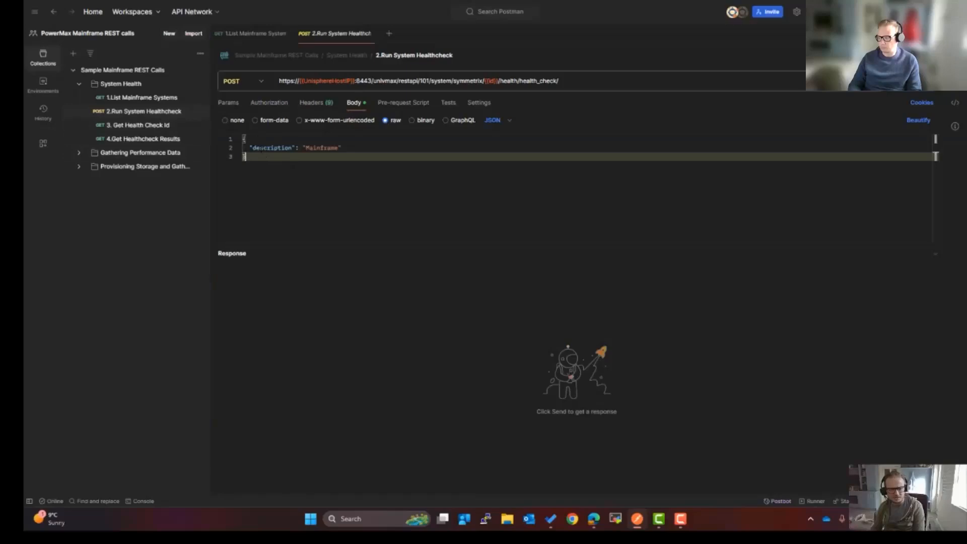
pyautogui.click(253, 148)
pyautogui.doubleClick(253, 147)
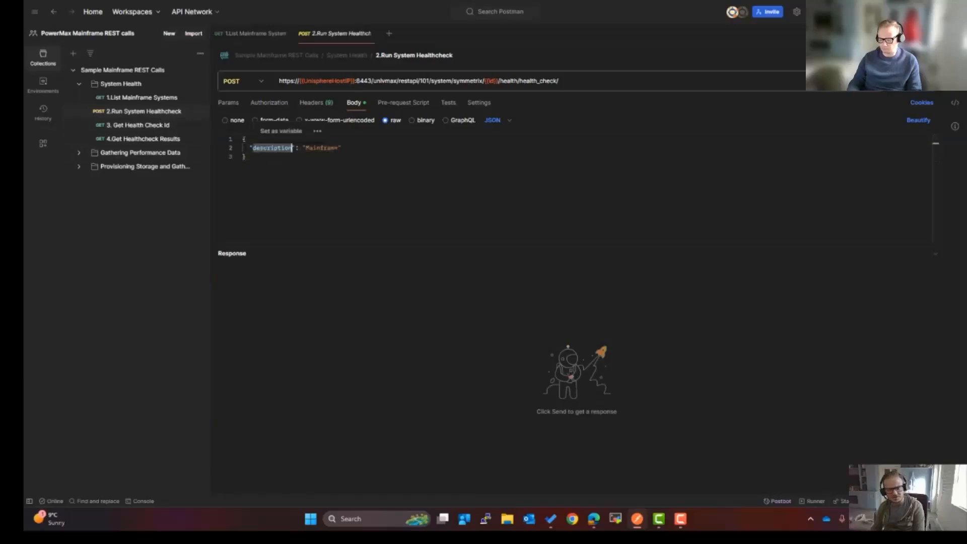
pyautogui.click(285, 158)
pyautogui.doubleClick(328, 149)
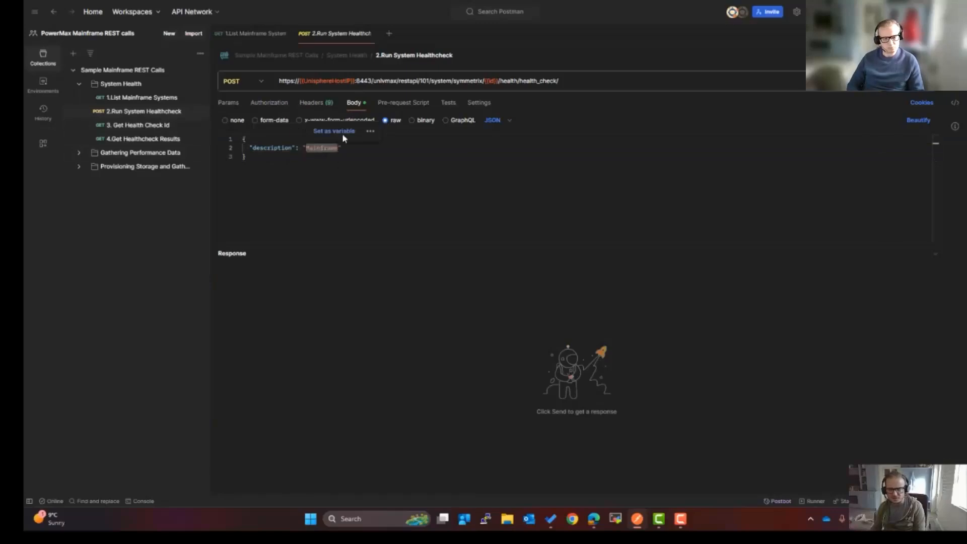
# Send the Run System Healthcheck request and examine the jobId and name values in the response
pyautogui.click(897, 92)
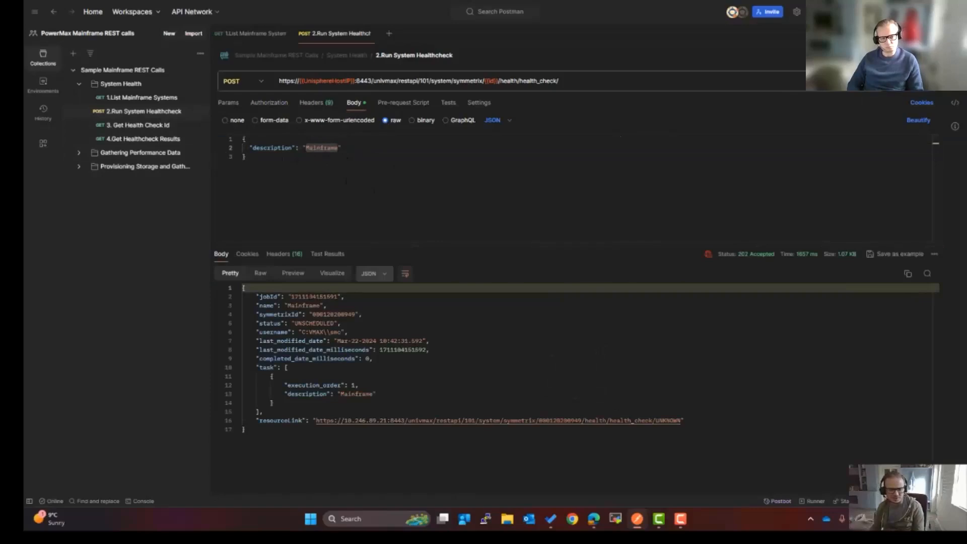
pyautogui.doubleClick(305, 297)
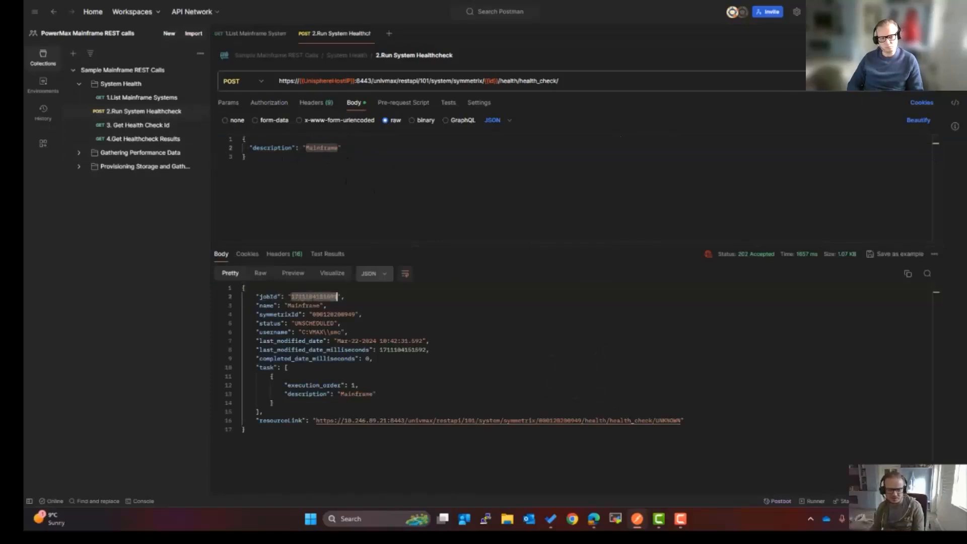
pyautogui.doubleClick(317, 306)
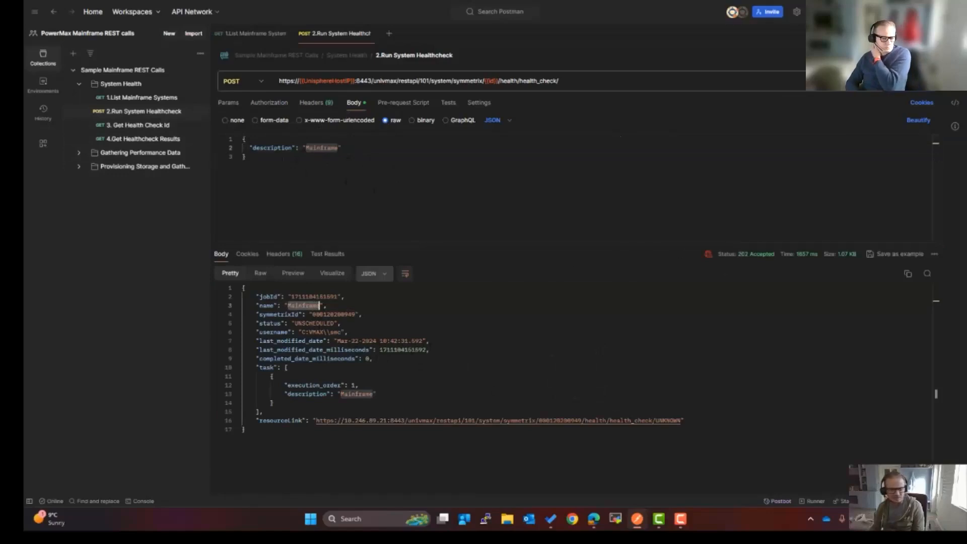
# Send the 3. Get Health Check Id request and copy the returned health check ID from the response
pyautogui.click(134, 126)
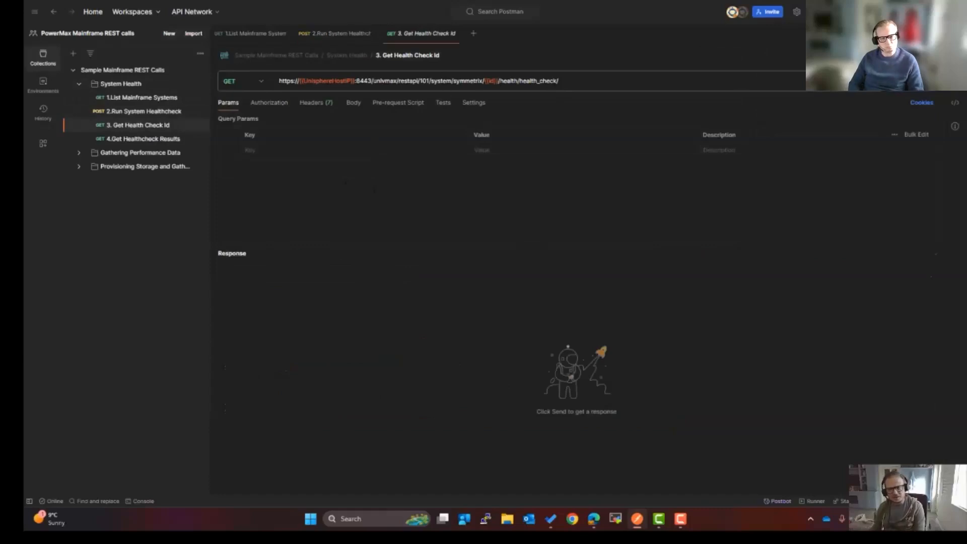
pyautogui.click(913, 82)
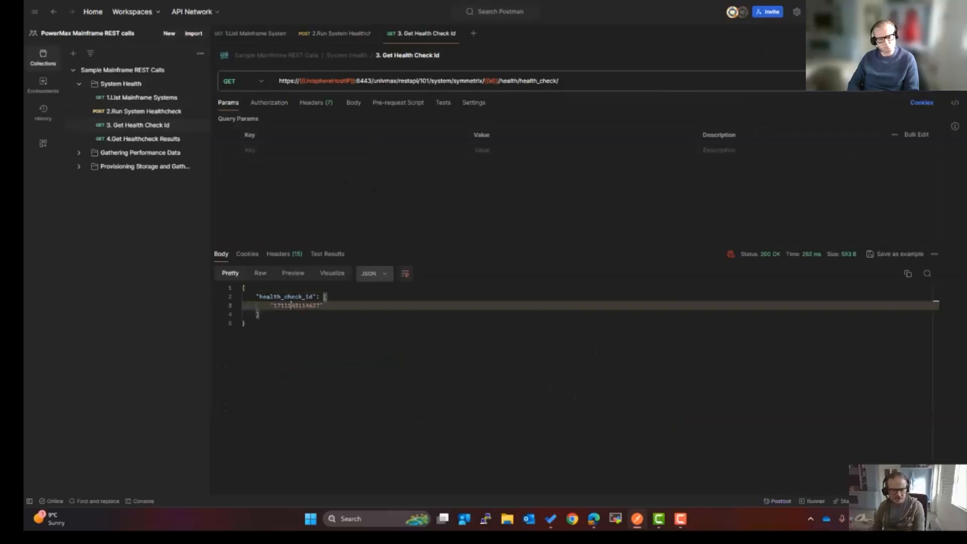
pyautogui.doubleClick(319, 305)
pyautogui.hotkey('ctrl', 'c')
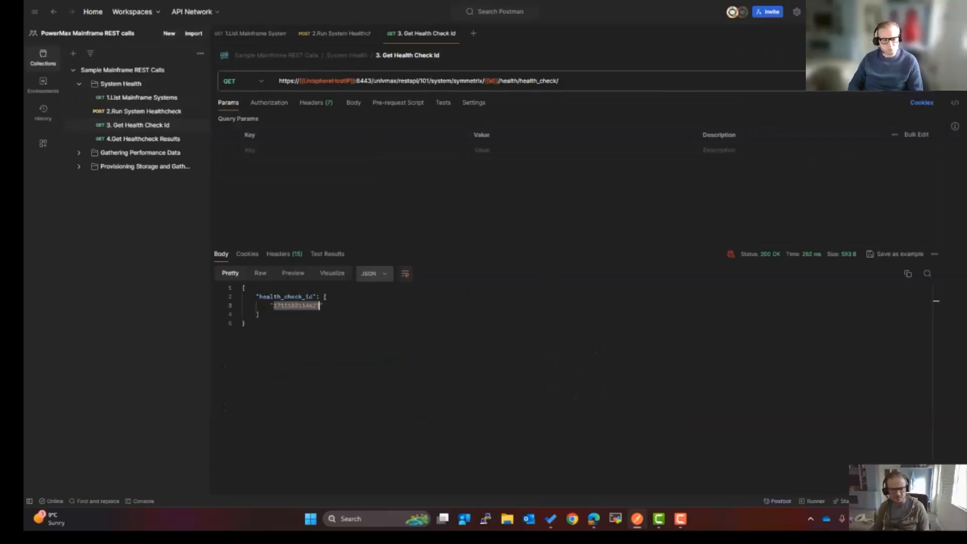
# Open the 4.Get Healthcheck Results request, replace the ID ending its URL with the copied health check ID, and send it
pyautogui.click(152, 129)
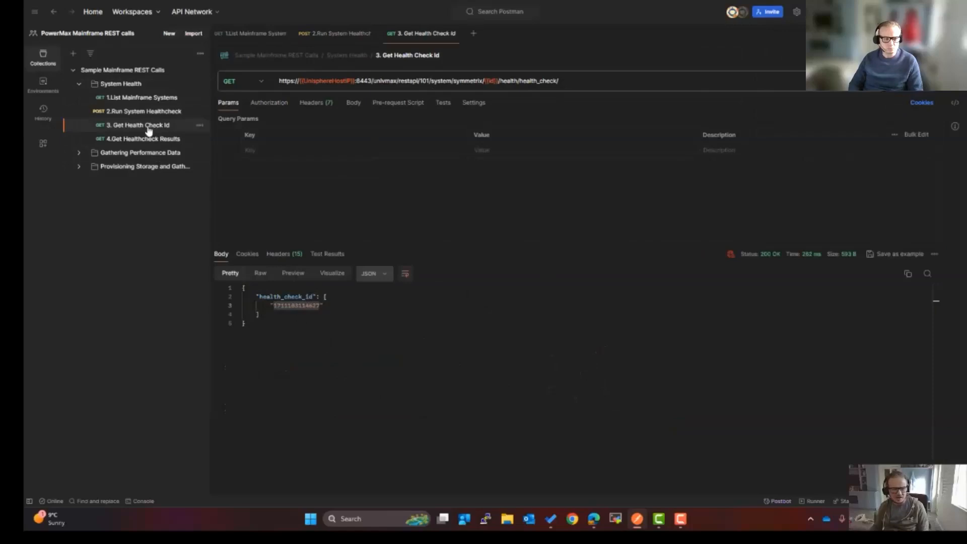
pyautogui.click(156, 140)
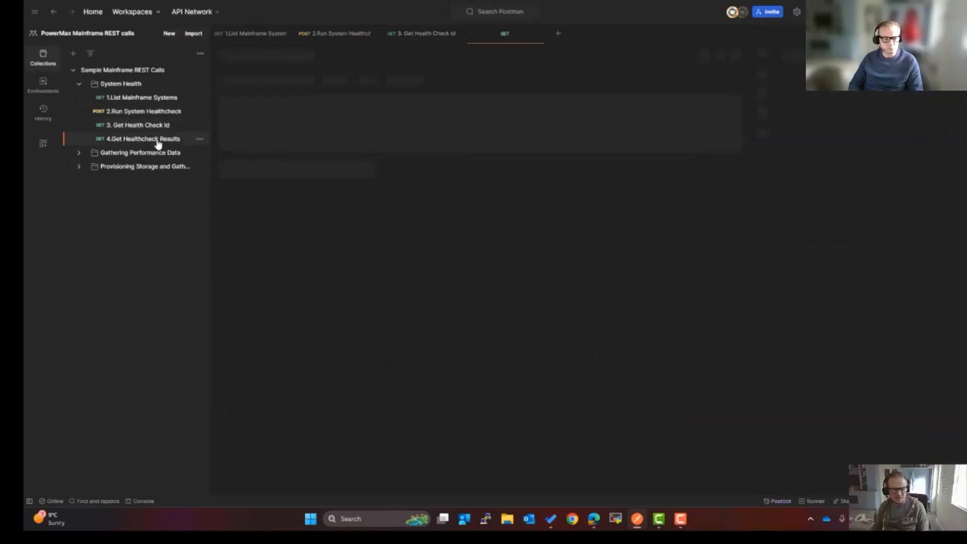
pyautogui.doubleClick(582, 81)
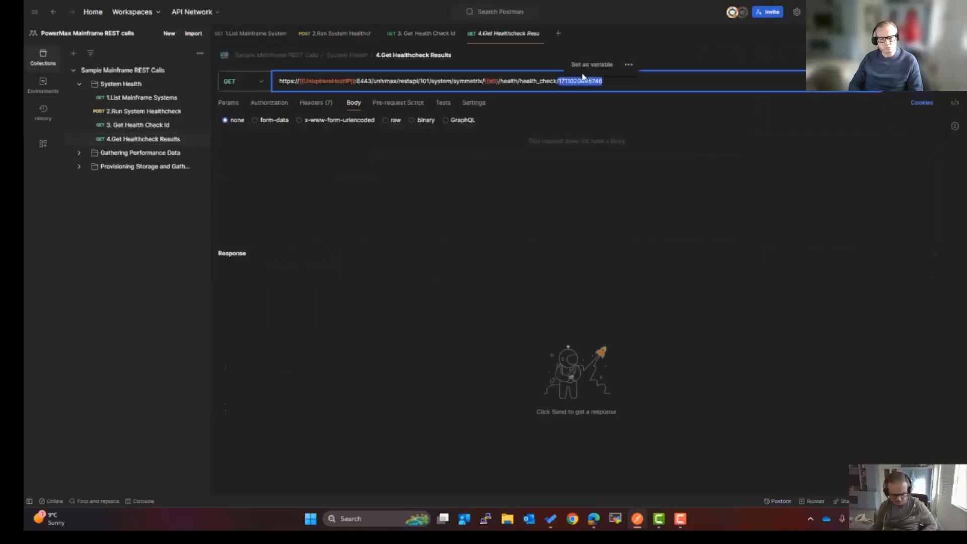
pyautogui.hotkey('ctrl', 'v')
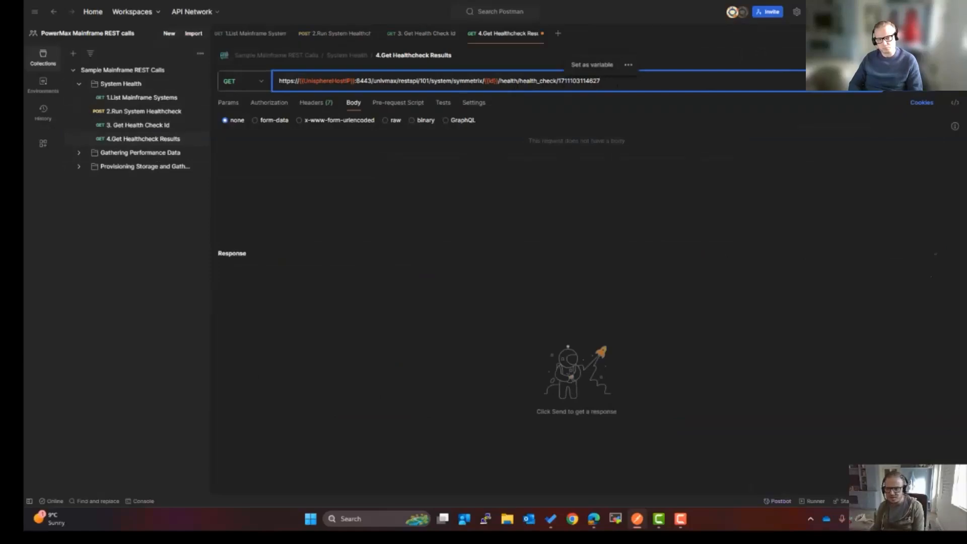
pyautogui.click(907, 81)
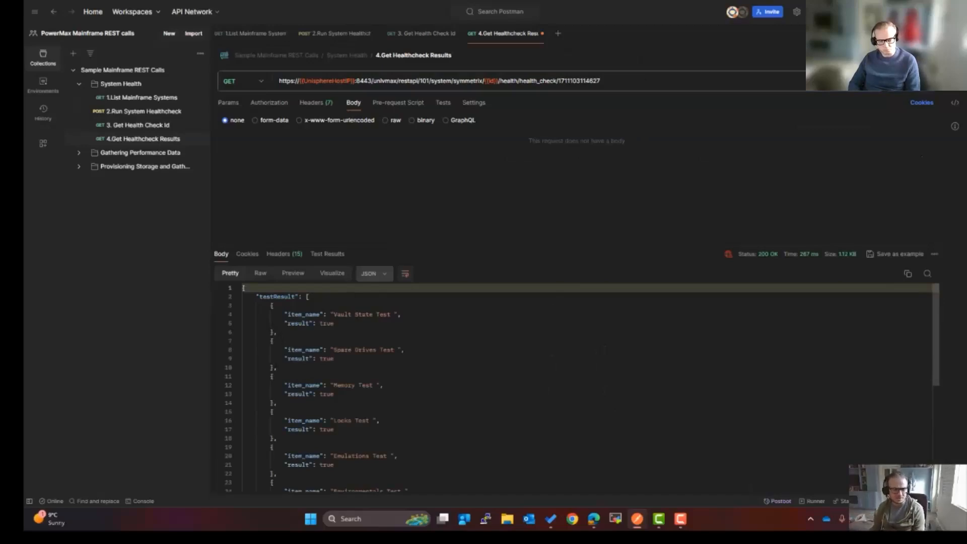
# Examine the individual test results in the healthcheck response, including the Vault State Test and Spare Drives Test
pyautogui.moveTo(333, 315); pyautogui.dragTo(383, 315)
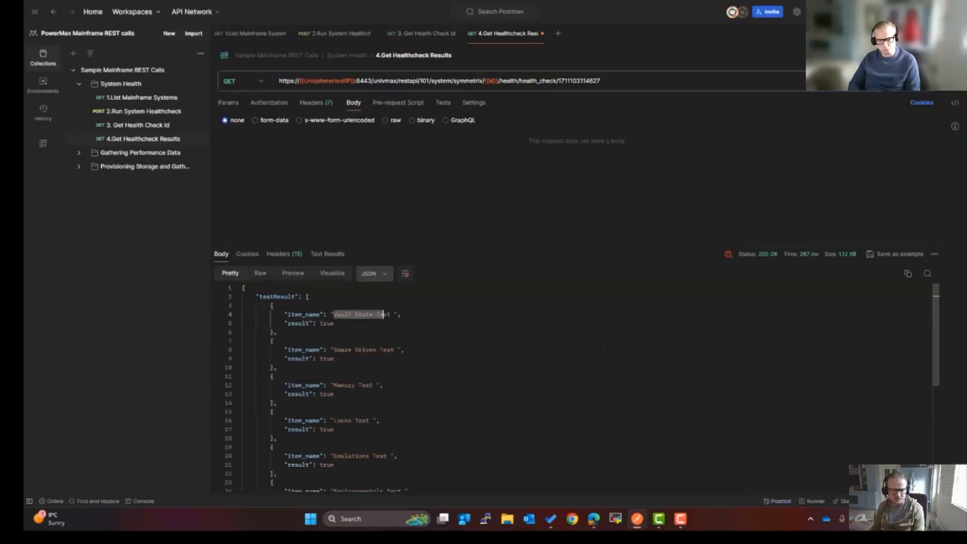
pyautogui.click(337, 349)
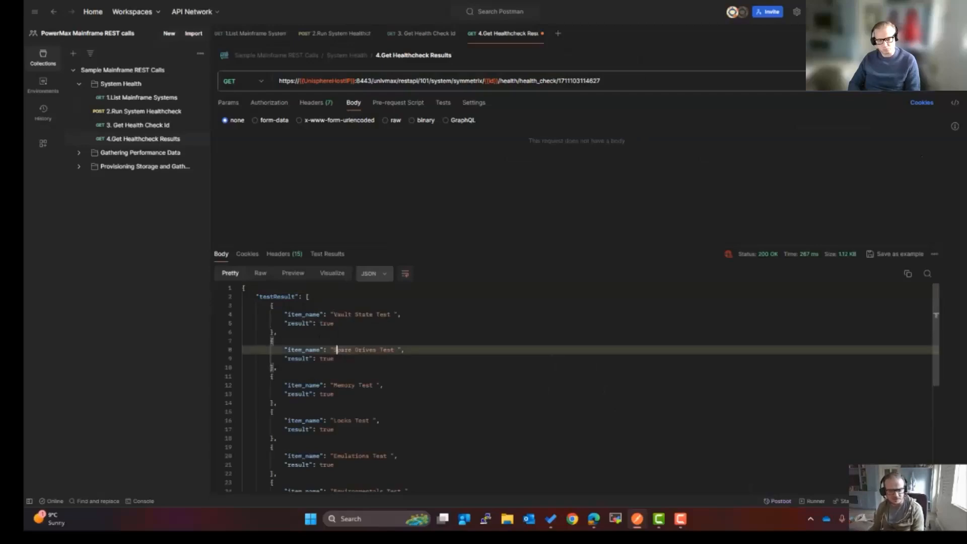
pyautogui.scroll(-2, 337, 349)
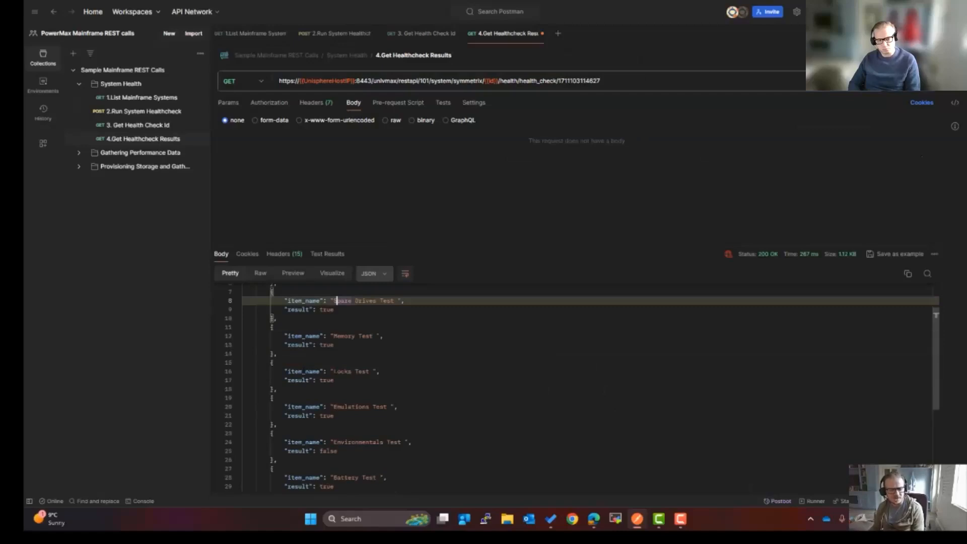
pyautogui.scroll(1, 336, 350)
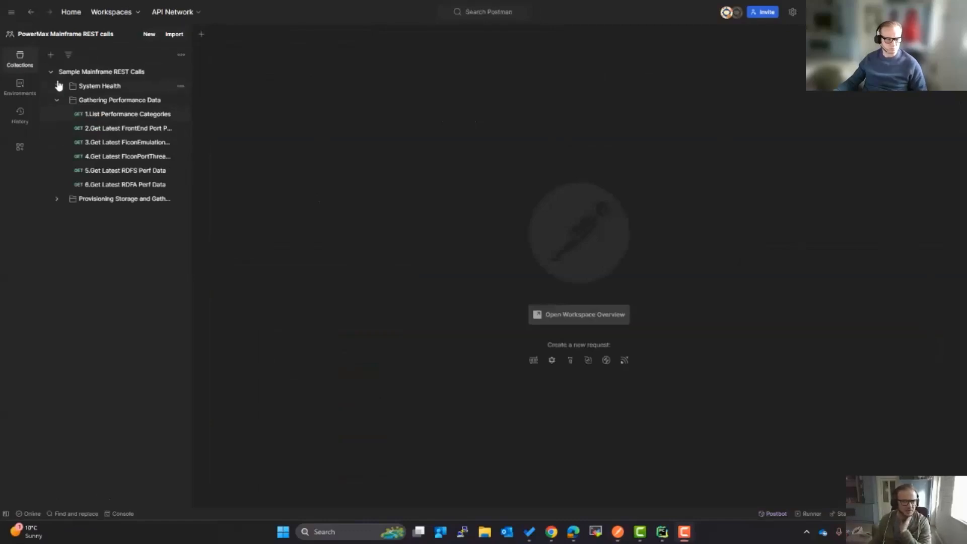
# Open the 1.List Performance Categories request in the Gathering Performance Data folder, review its full URL, and send it
pyautogui.click(111, 101)
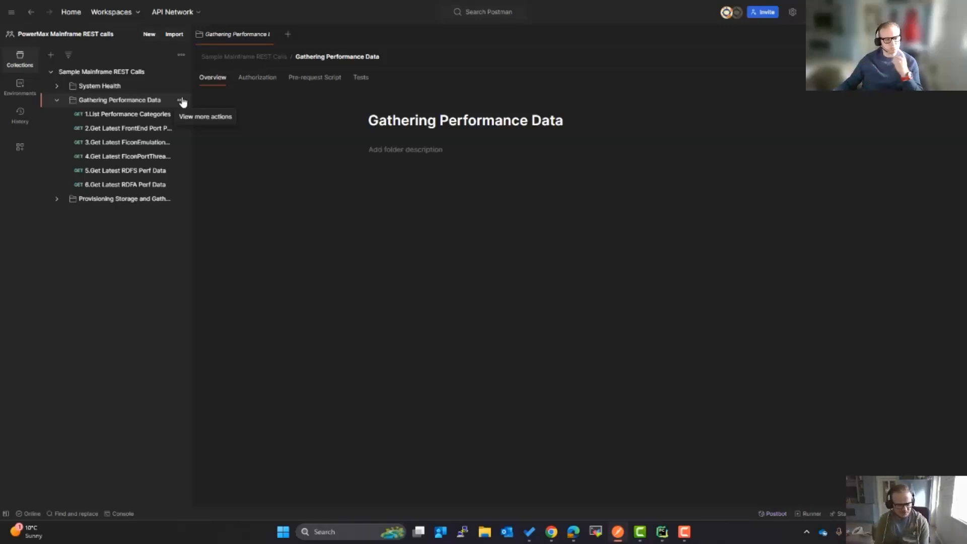
pyautogui.click(147, 113)
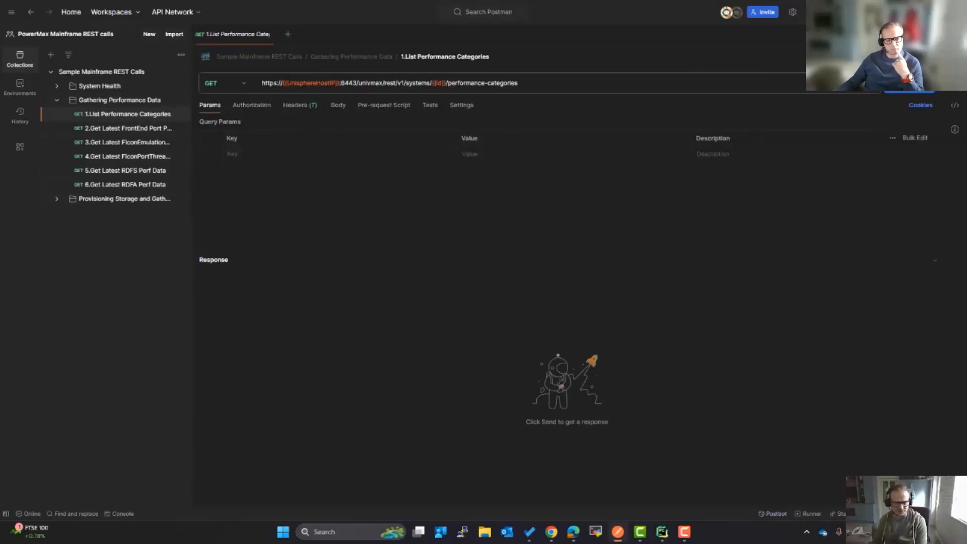
pyautogui.moveTo(301, 83)
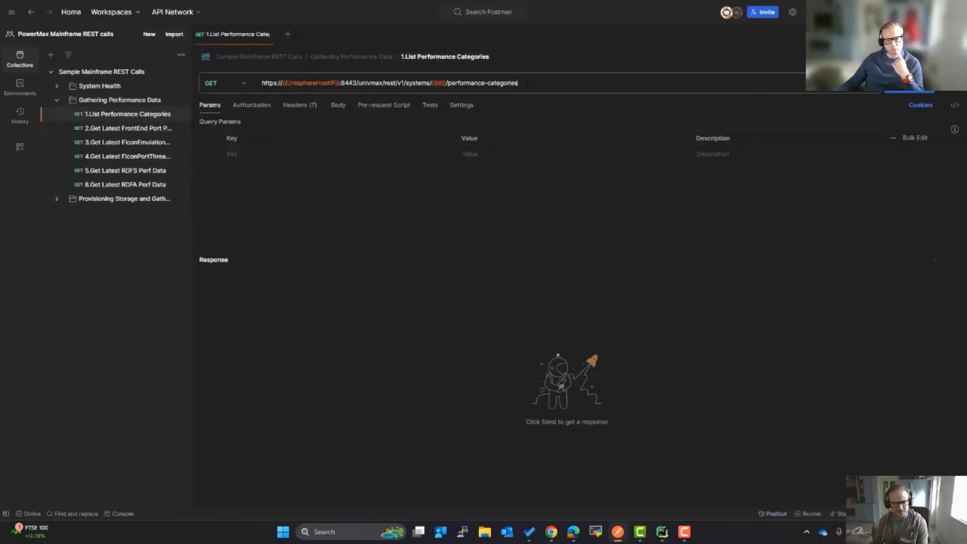
pyautogui.moveTo(524, 83); pyautogui.dragTo(262, 83)
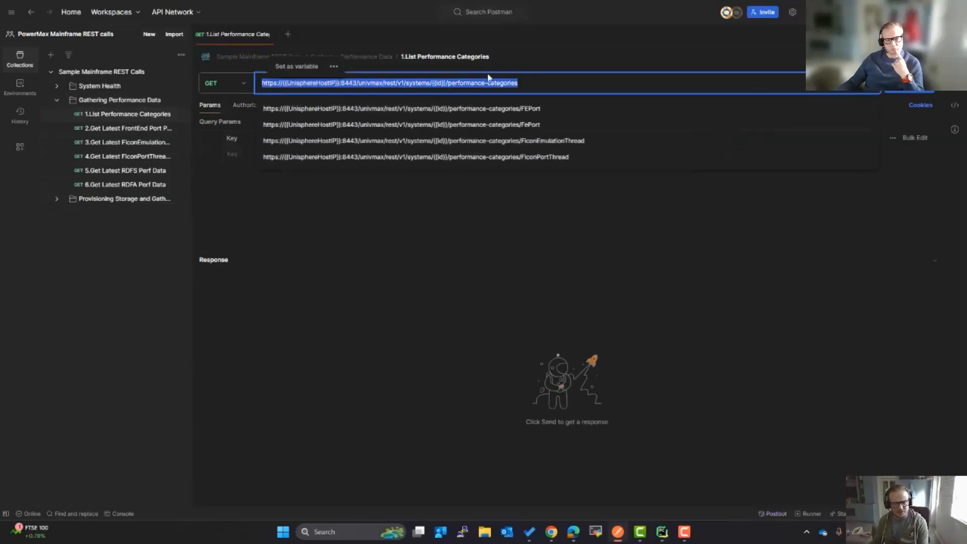
pyautogui.click(541, 85)
pyautogui.click(536, 220)
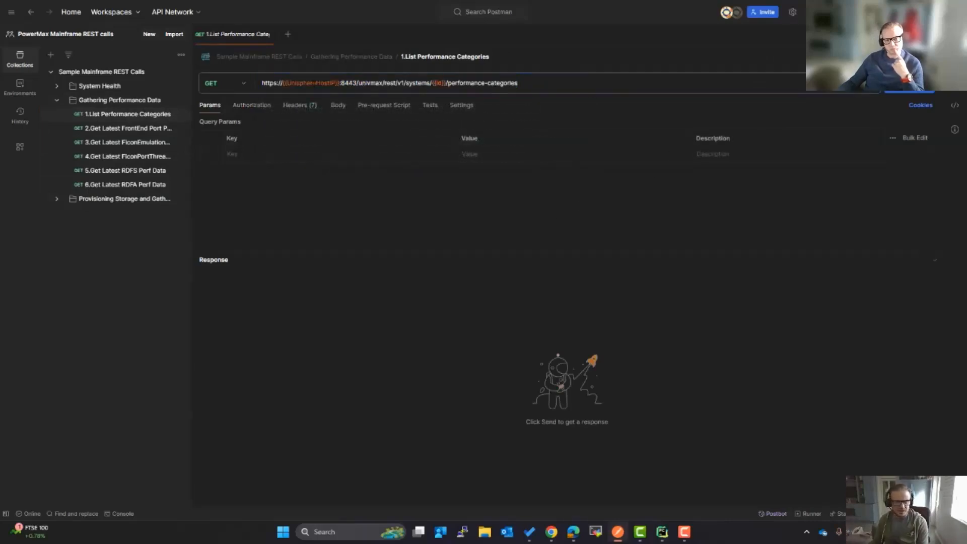
pyautogui.click(907, 83)
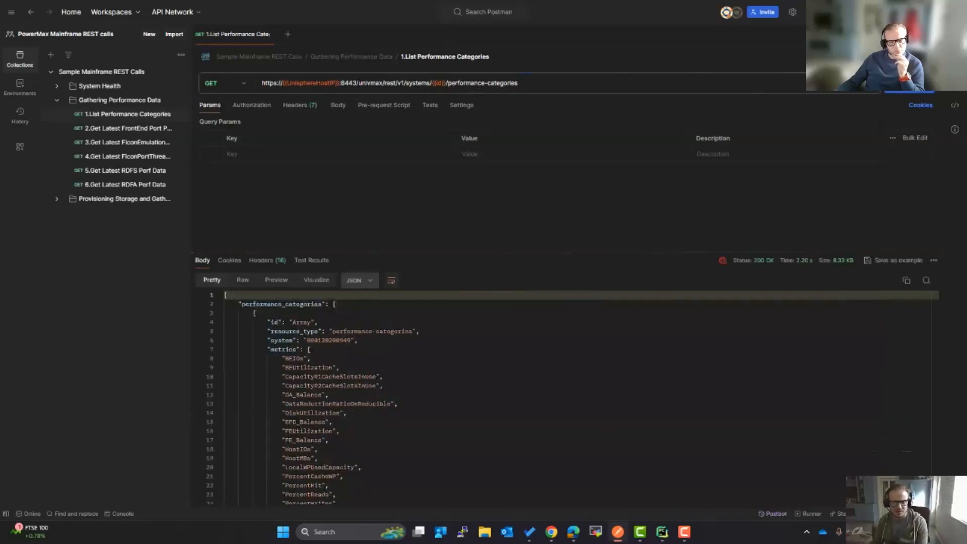
# Examine the /univmax/rest/ base path and systems resource in the List Performance Categories URL
pyautogui.moveTo(357, 84); pyautogui.dragTo(404, 84)
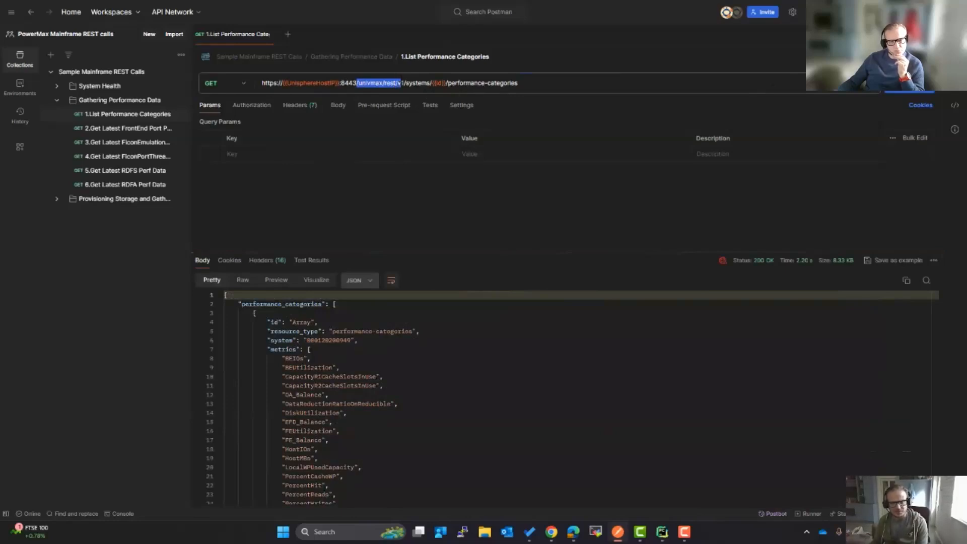
pyautogui.doubleClick(417, 83)
pyautogui.click(575, 84)
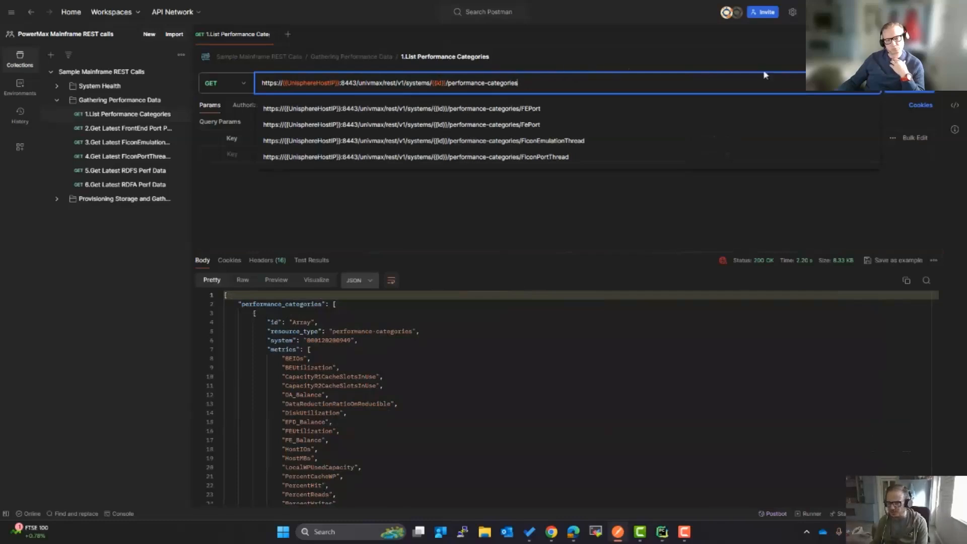
pyautogui.click(742, 186)
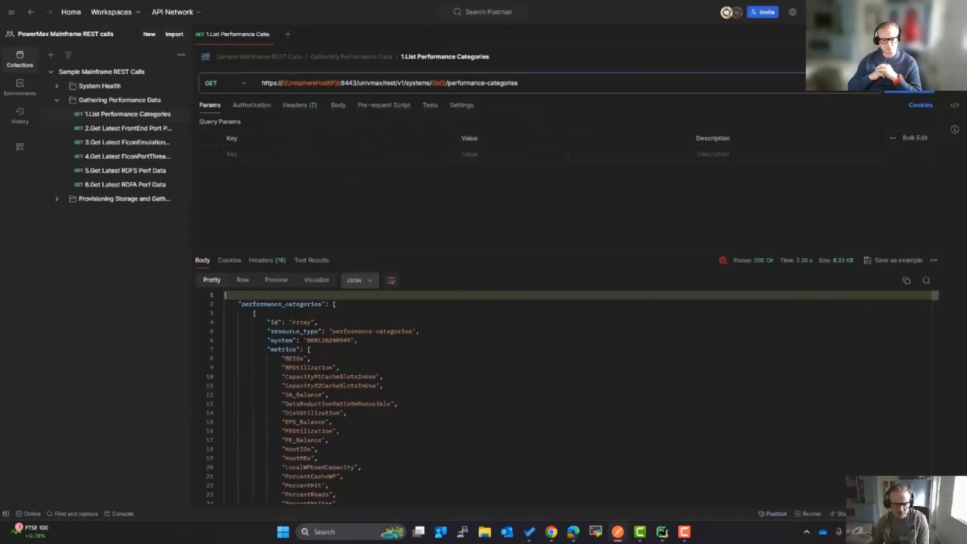
# Examine the Array category ID and its metrics in the response, and review the performance-categories request URL again
pyautogui.doubleClick(309, 322)
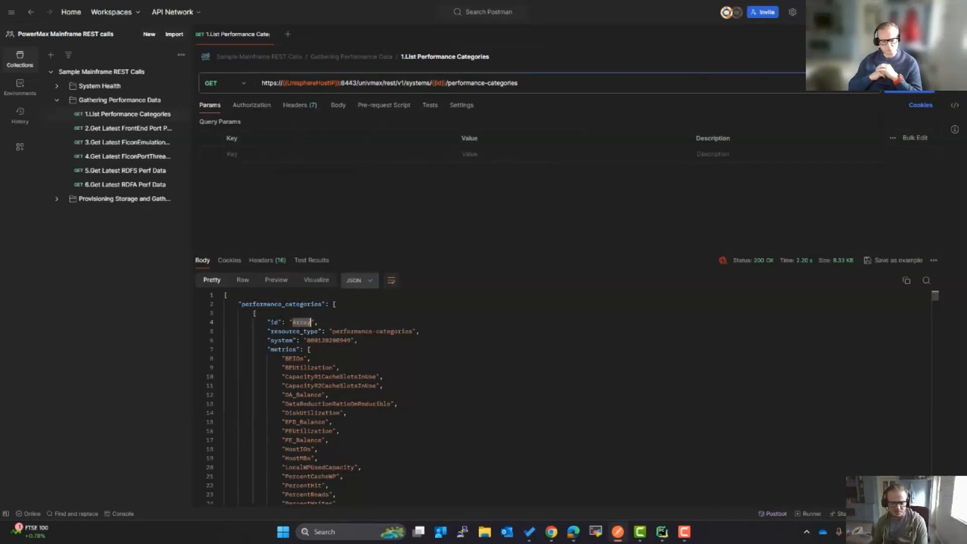
pyautogui.scroll(-1, 504, 398)
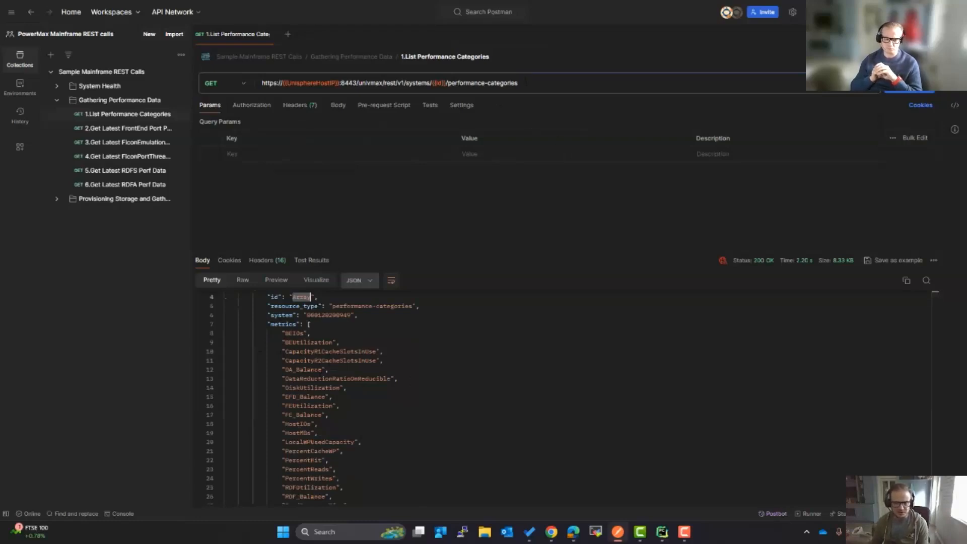
pyautogui.moveTo(521, 82); pyautogui.dragTo(240, 84)
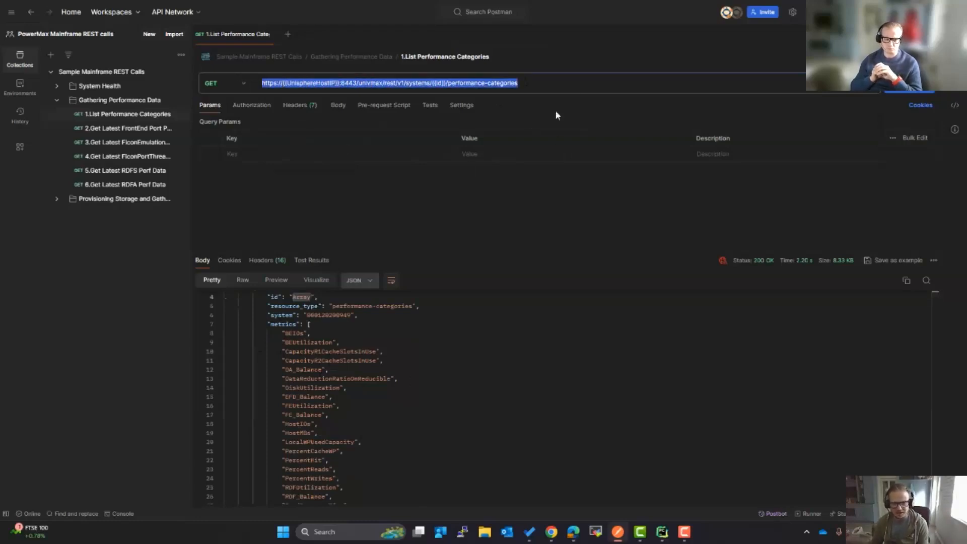
pyautogui.click(568, 84)
pyautogui.click(534, 225)
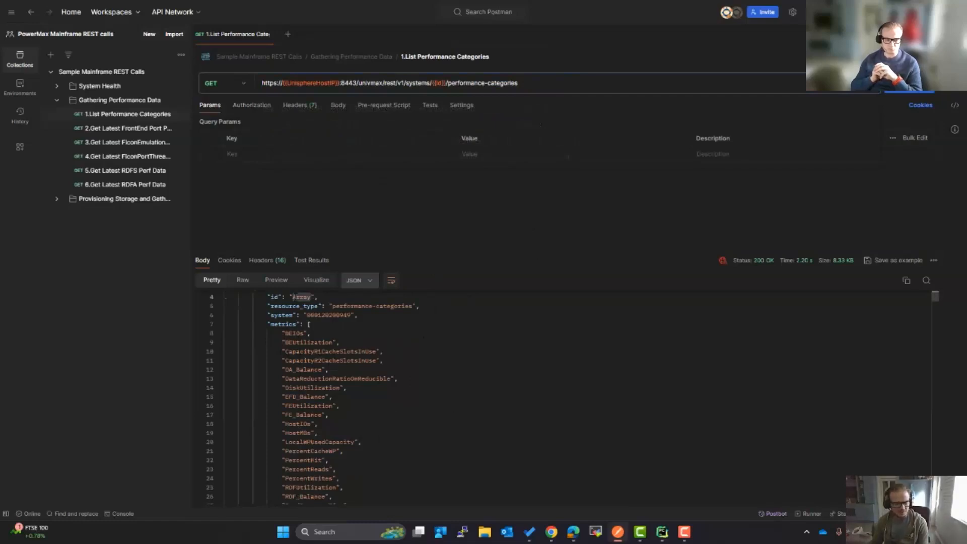
# Open the 2.Get Latest FrontEnd Port Perf Data request, review its FEPort URL, and send it
pyautogui.click(123, 129)
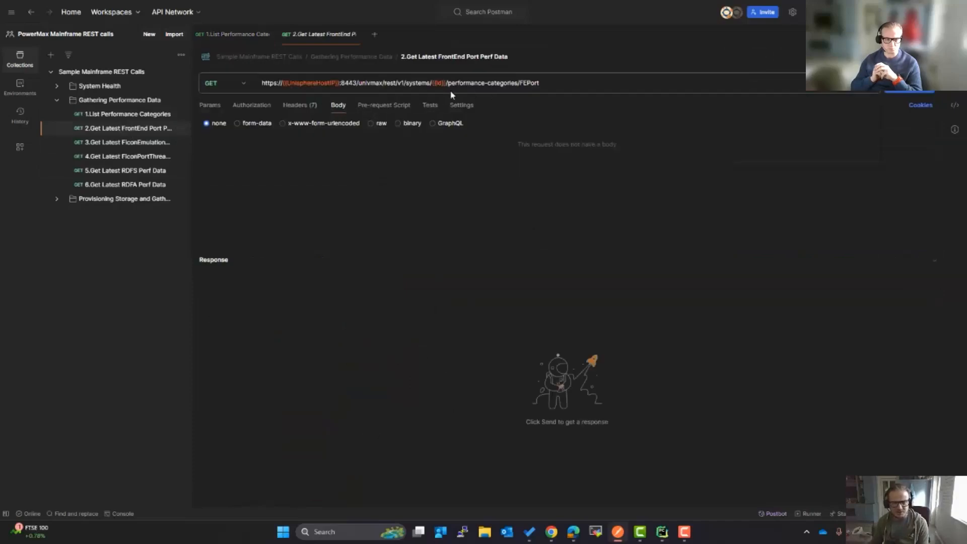
pyautogui.moveTo(259, 82); pyautogui.dragTo(324, 83)
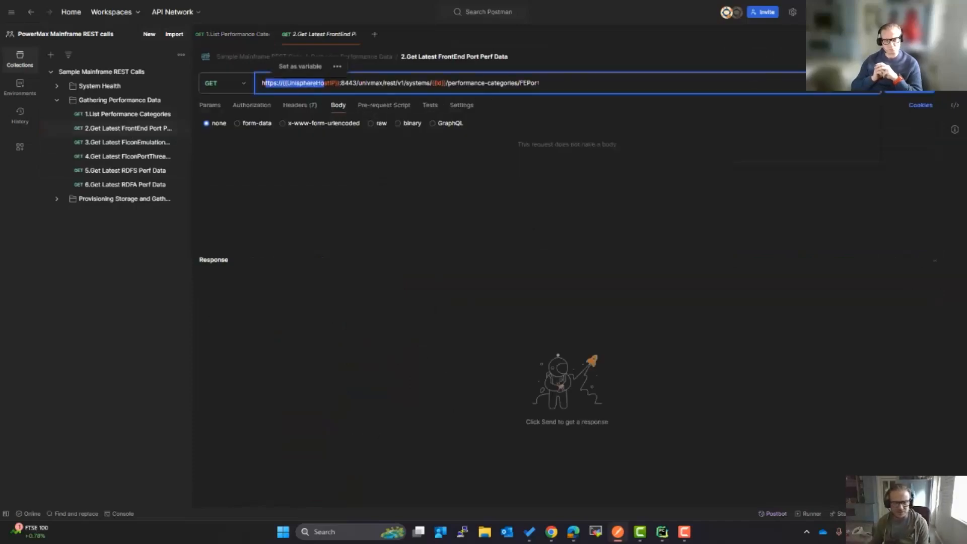
pyautogui.click(540, 83)
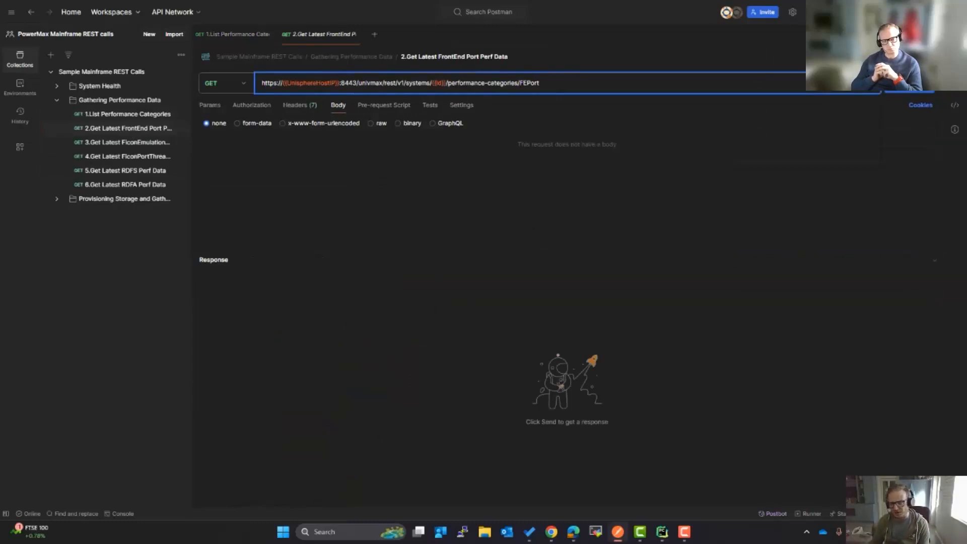
pyautogui.click(900, 92)
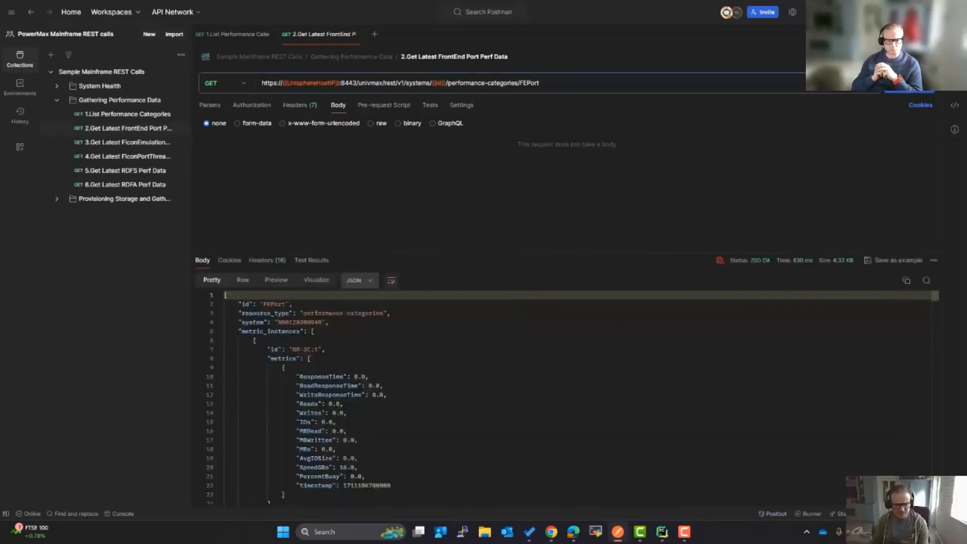
# Examine the metric_instances, the first port's metrics, and the timestamp value in the FEPort response
pyautogui.doubleClick(300, 331)
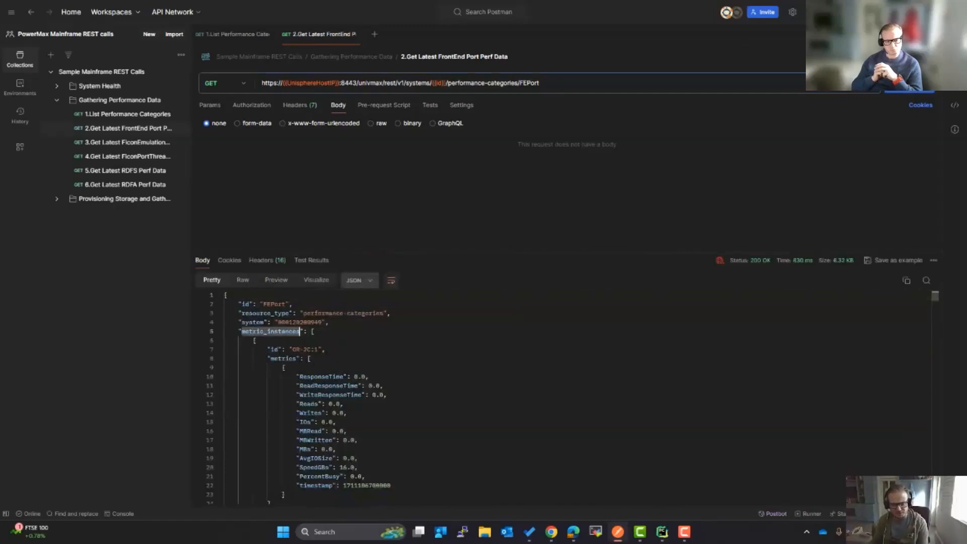
pyautogui.scroll(-1, 300, 332)
pyautogui.doubleClick(297, 333)
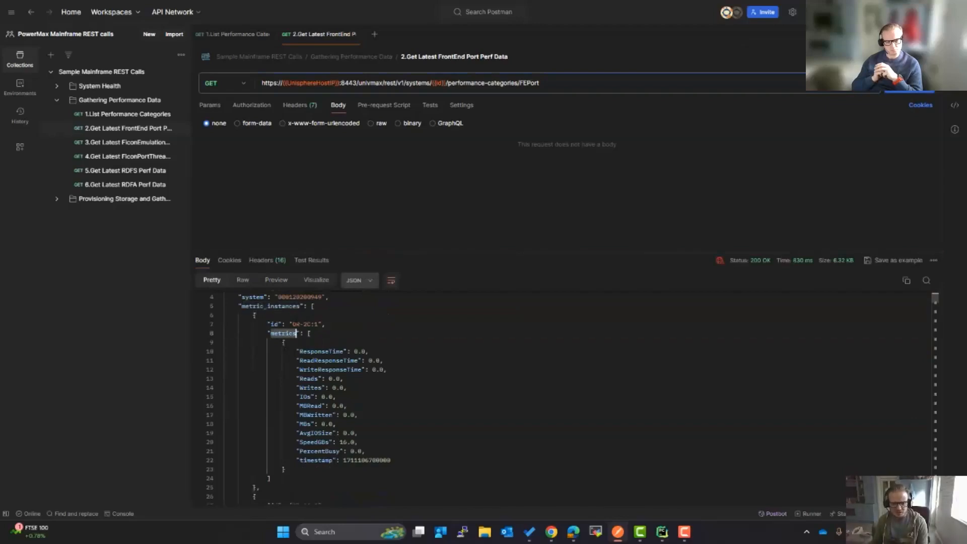
pyautogui.moveTo(391, 460); pyautogui.dragTo(224, 342)
pyautogui.click(343, 379)
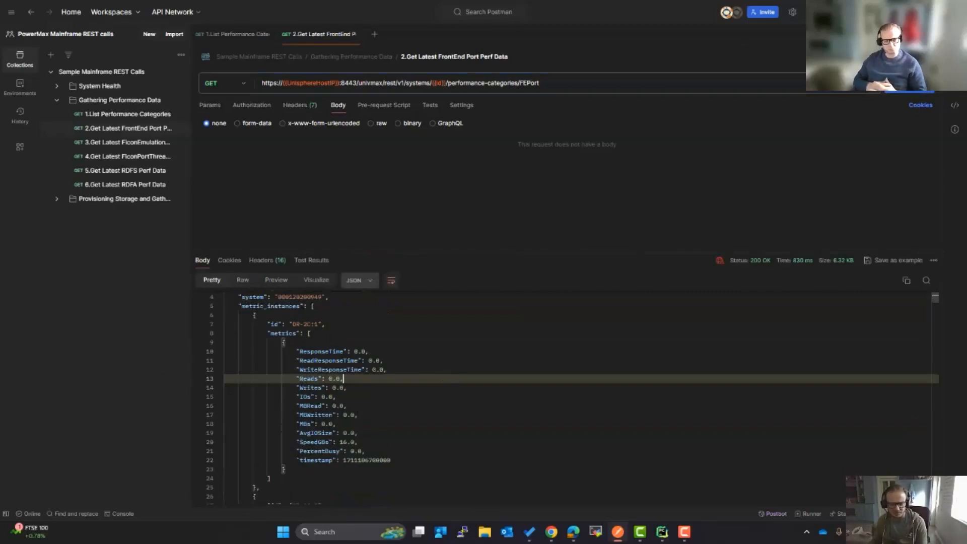
pyautogui.scroll(-1, 564, 398)
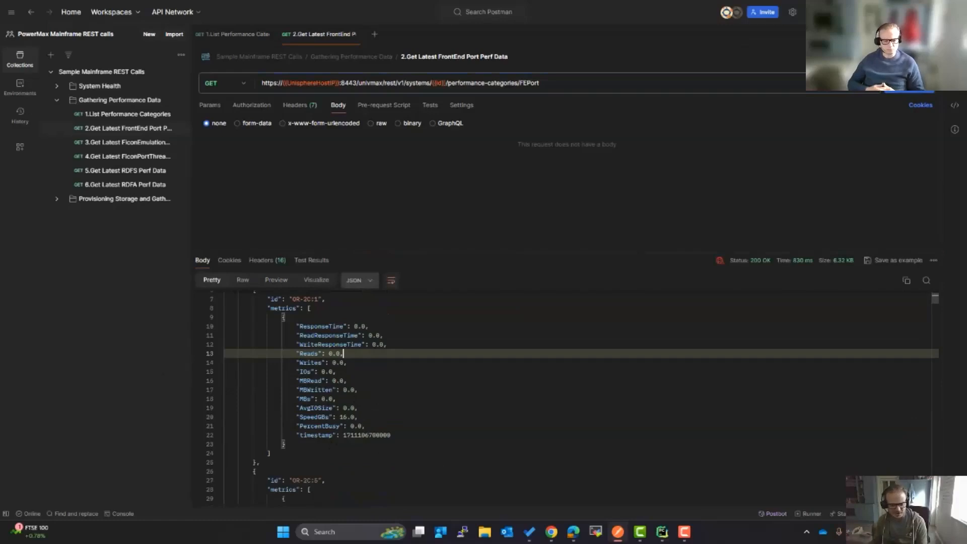
pyautogui.doubleClick(325, 435)
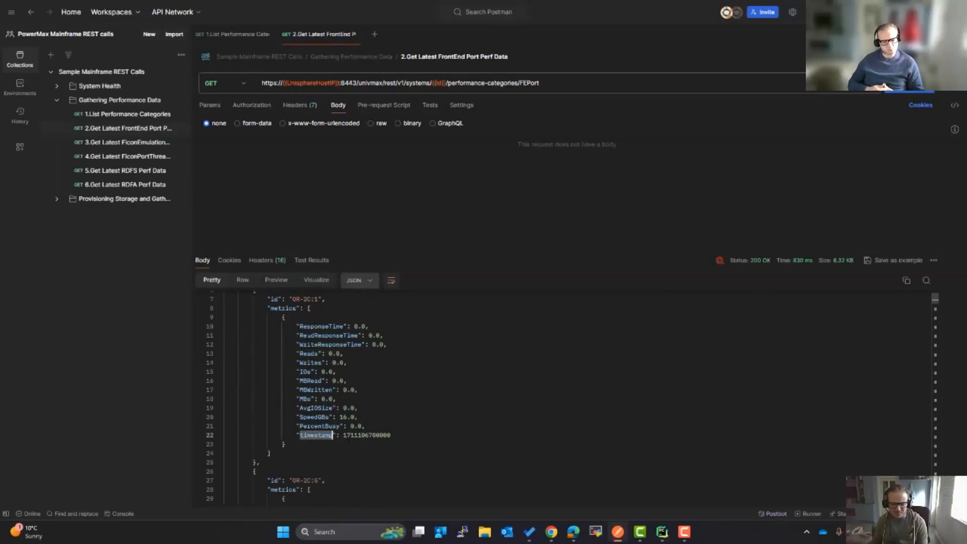
pyautogui.doubleClick(356, 435)
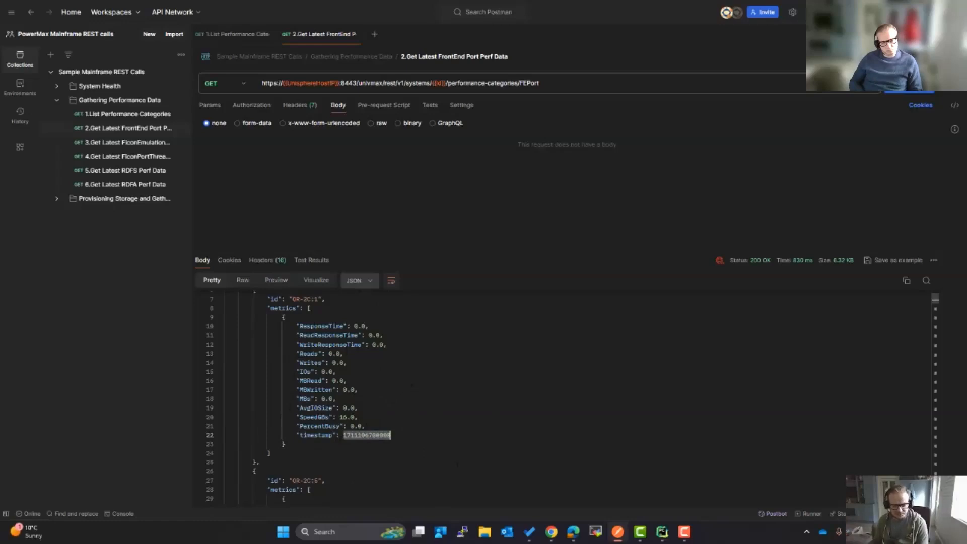
pyautogui.scroll(1, 564, 398)
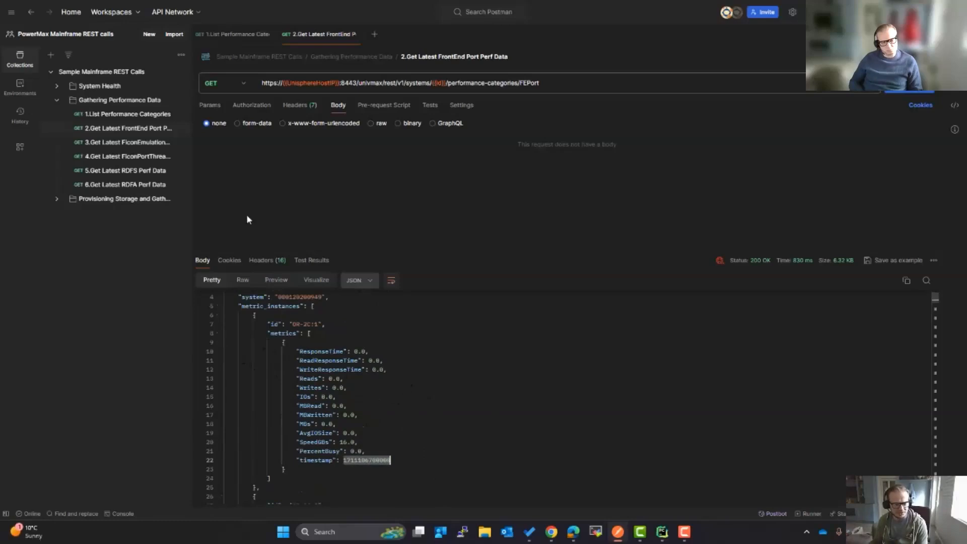
# Open and send the 3.Get Latest FiconEmulationThread Perf Data request, and highlight the FiconEmulationThread category in its URL
pyautogui.click(147, 144)
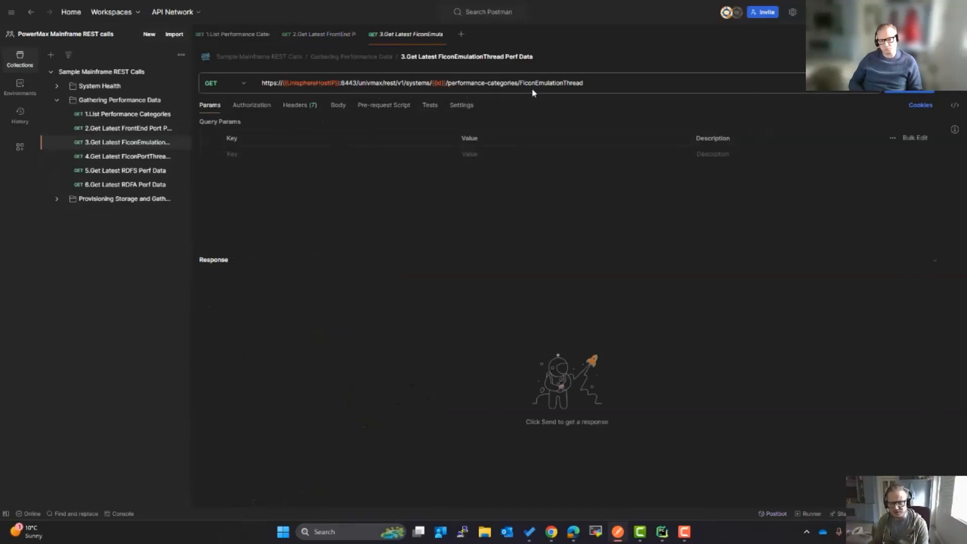
pyautogui.click(900, 94)
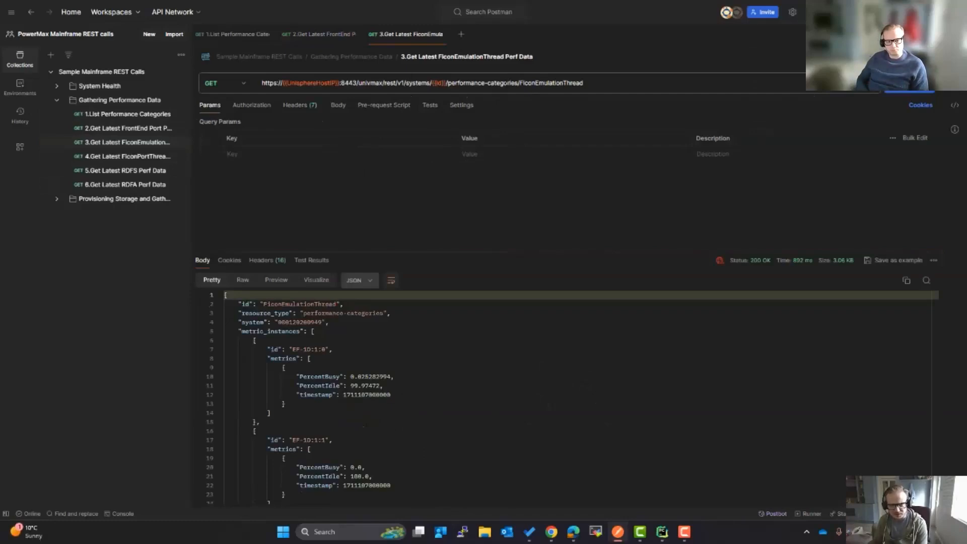
pyautogui.moveTo(520, 82); pyautogui.dragTo(603, 85)
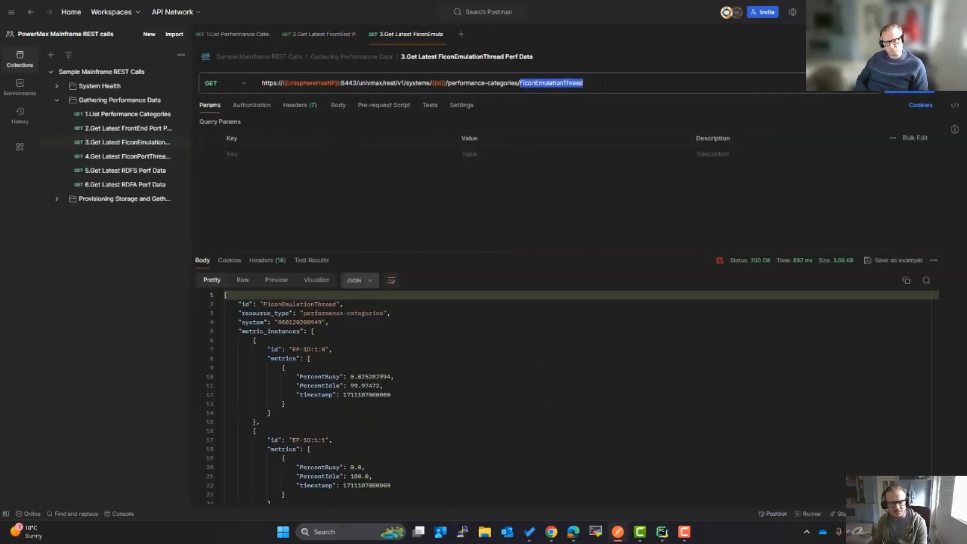
pyautogui.moveTo(602, 85); pyautogui.dragTo(602, 84)
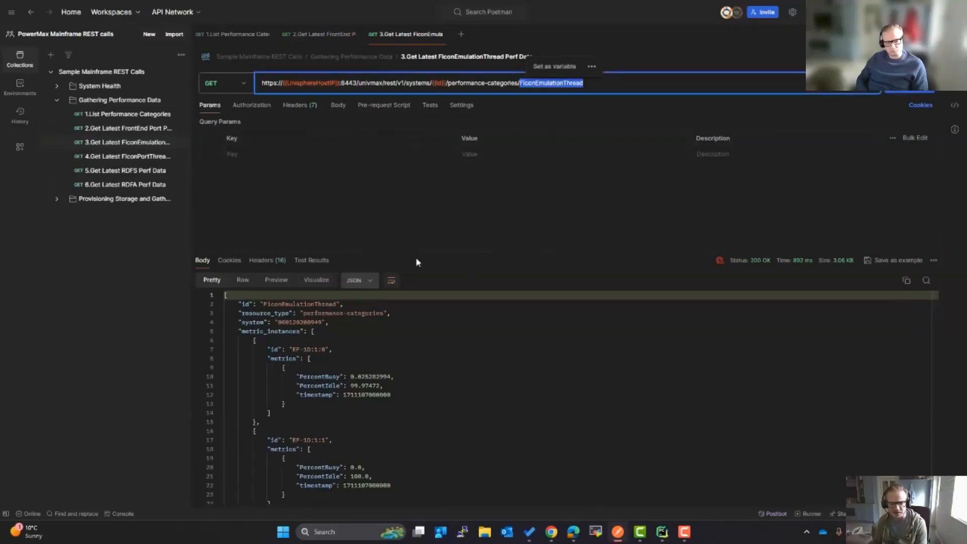
# Examine the first instance's id, PercentBusy and PercentIdle metrics, and timestamp in the FiconEmulationThread response
pyautogui.click(284, 368)
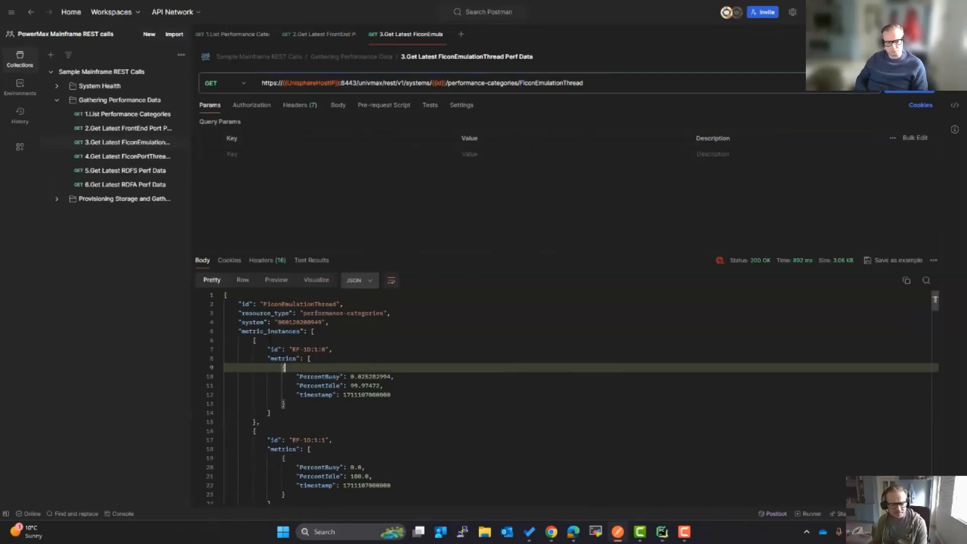
pyautogui.doubleClick(275, 349)
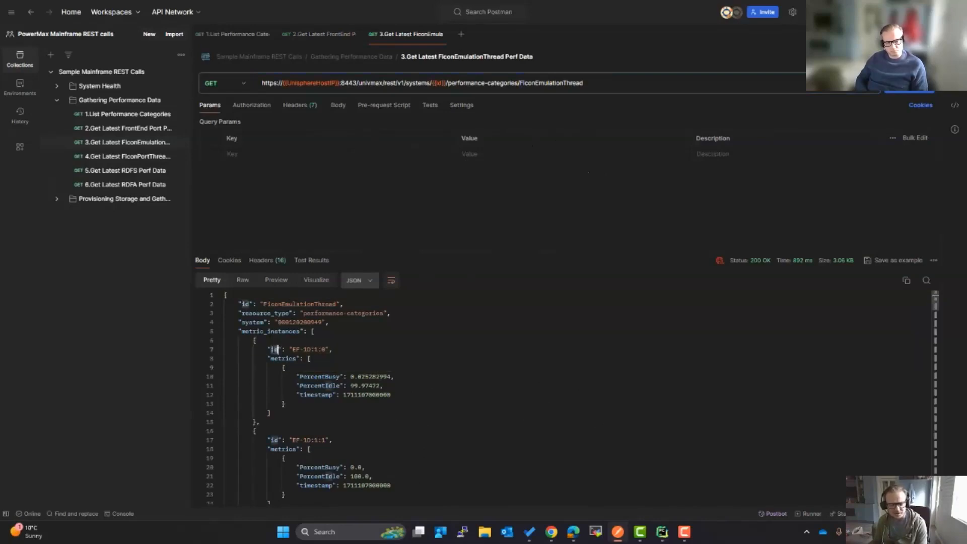
pyautogui.doubleClick(296, 358)
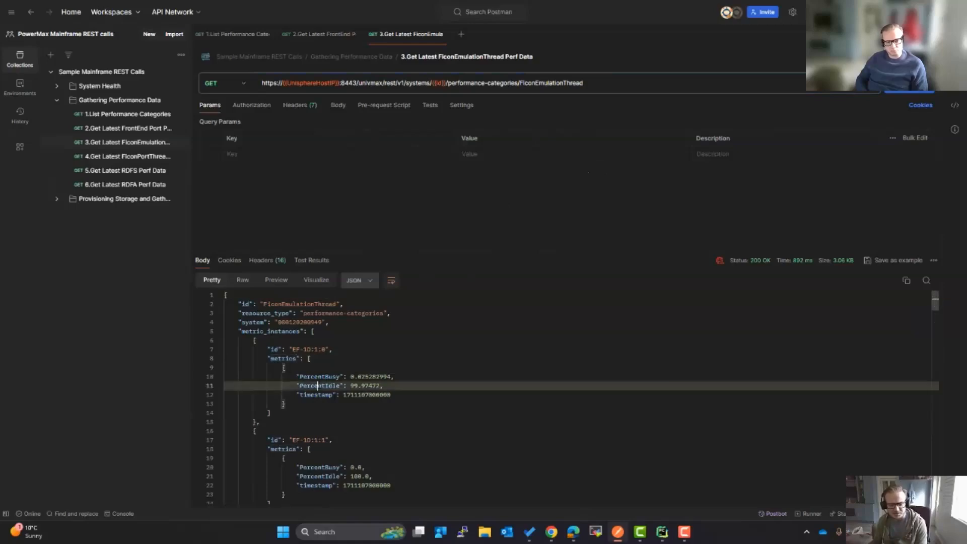
pyautogui.doubleClick(337, 385)
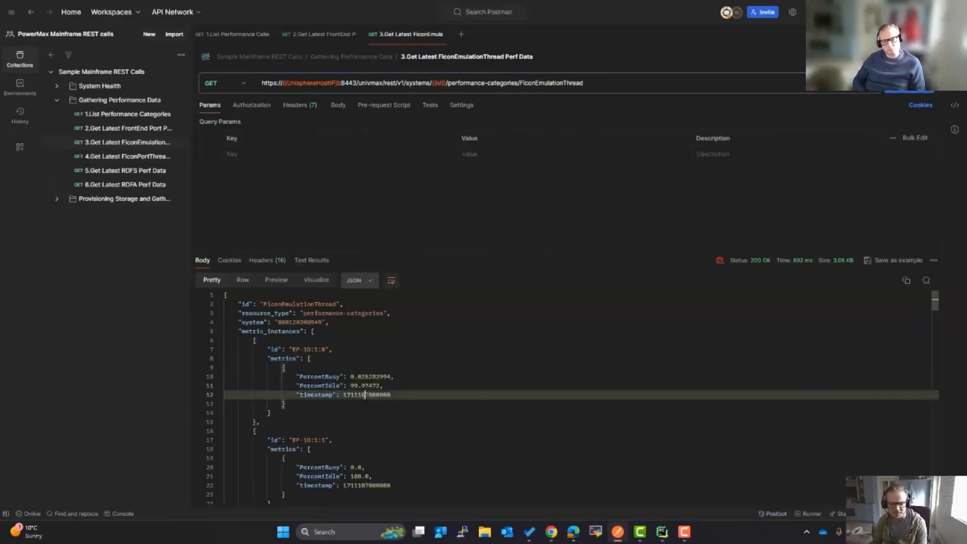
pyautogui.doubleClick(390, 395)
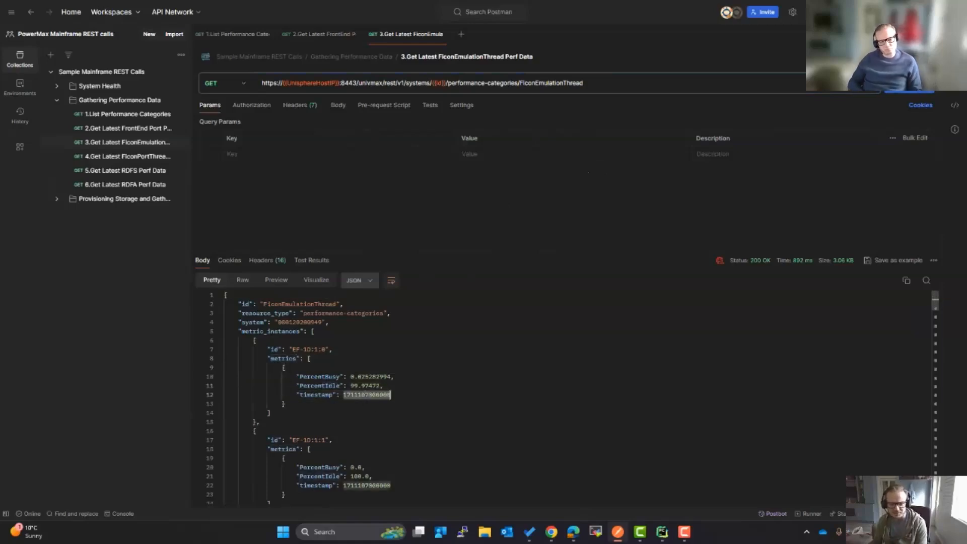
# Open the 4.Get Latest FiconPortThread Perf Data request, send it, and view the returned metric instances
pyautogui.click(135, 157)
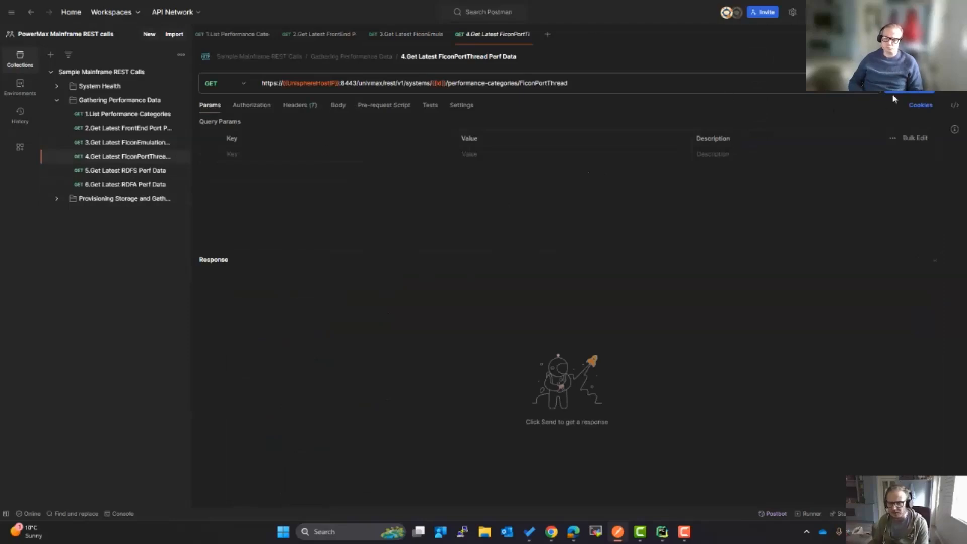
pyautogui.click(896, 93)
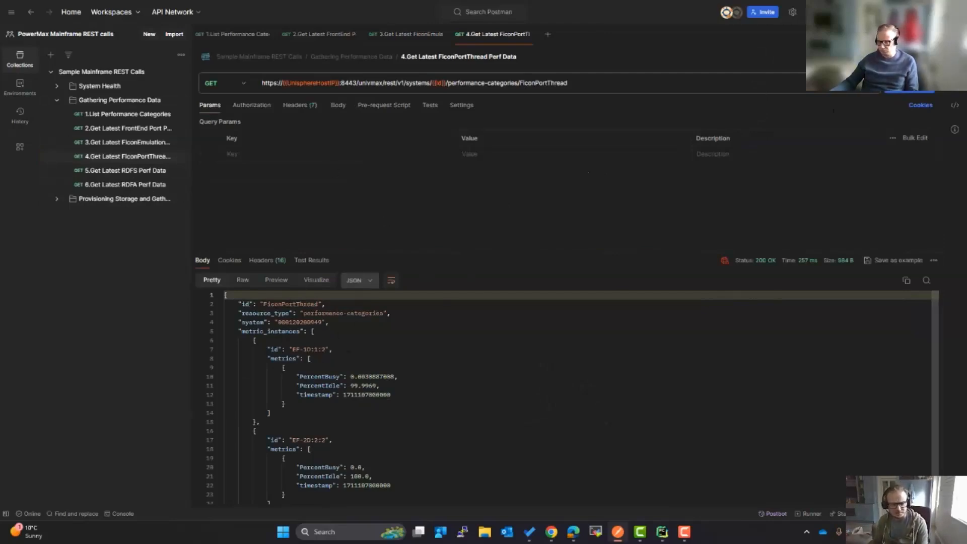
pyautogui.scroll(-1, 565, 398)
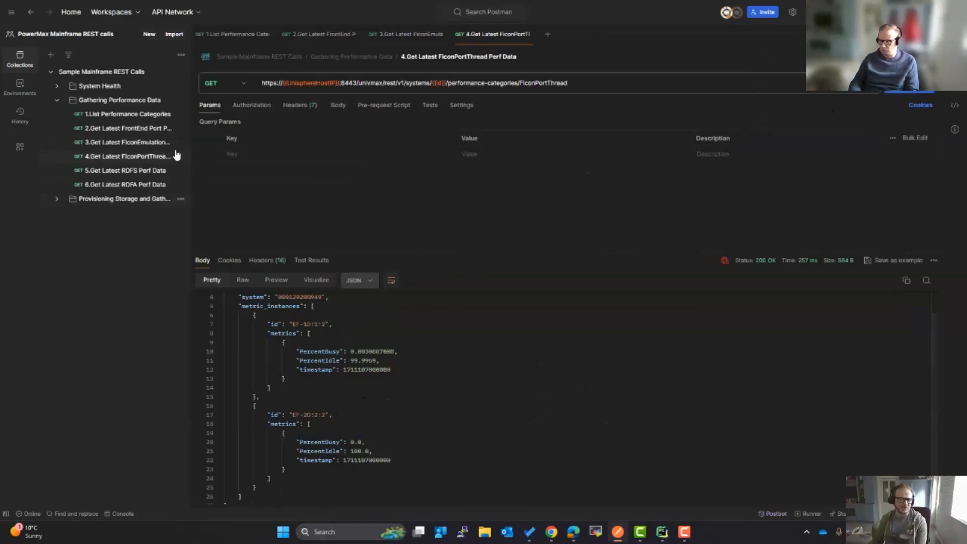
# In the 5.Get Latest RDFS Perf Data request, replace the ArrayId variable in the URL with id, save, and send the request
pyautogui.click(133, 174)
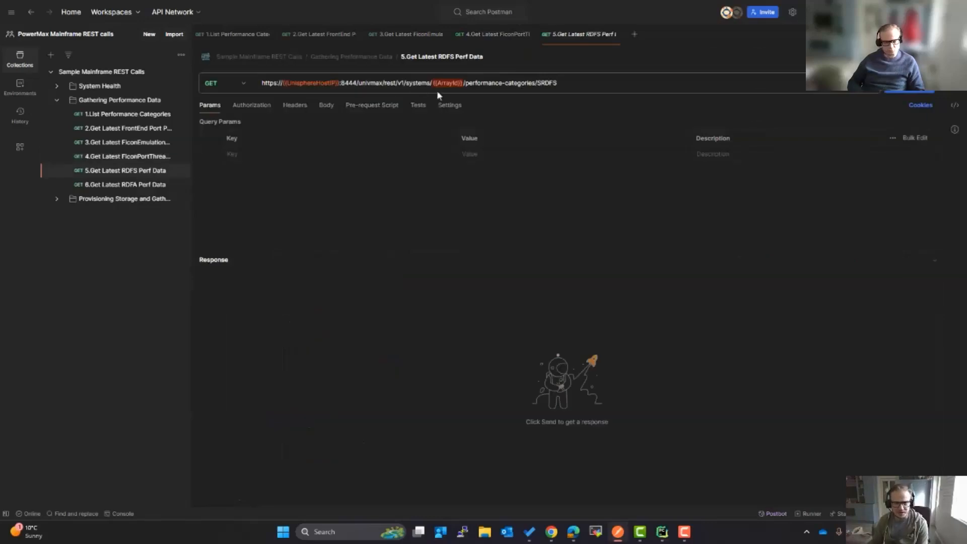
pyautogui.doubleClick(454, 83)
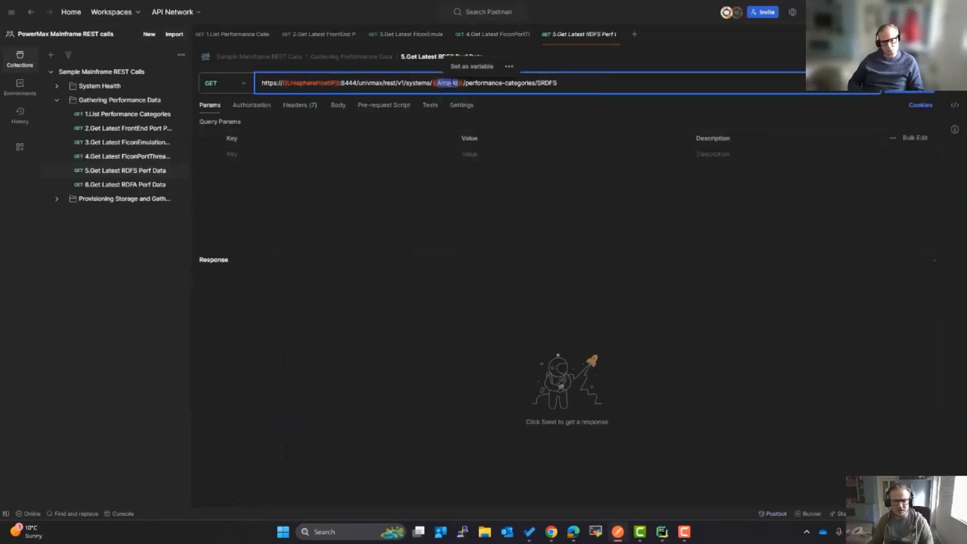
pyautogui.write('id')
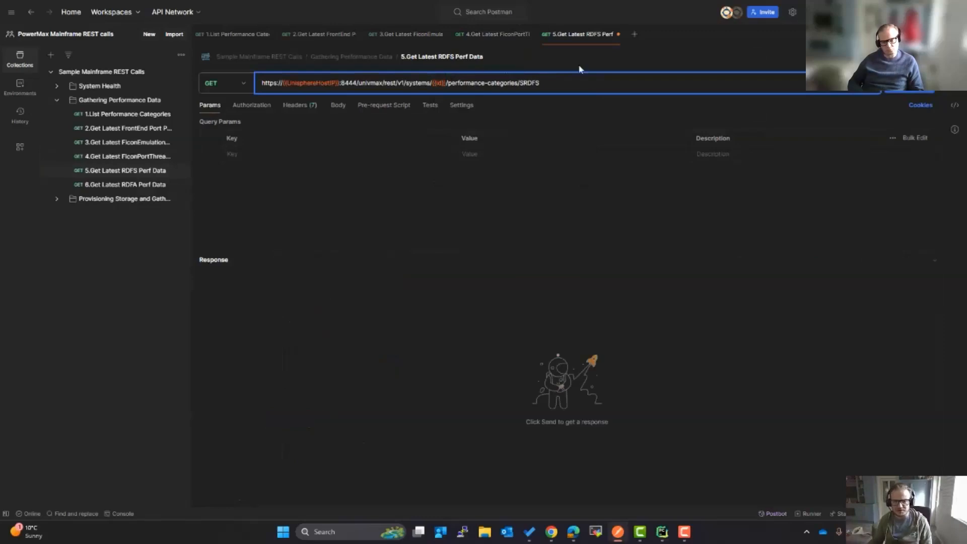
pyautogui.click(585, 70)
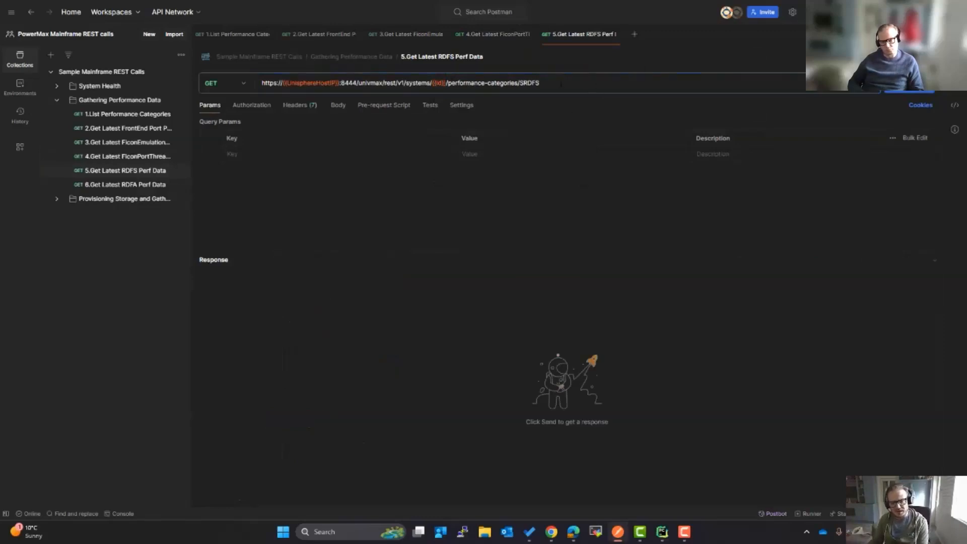
pyautogui.click(561, 83)
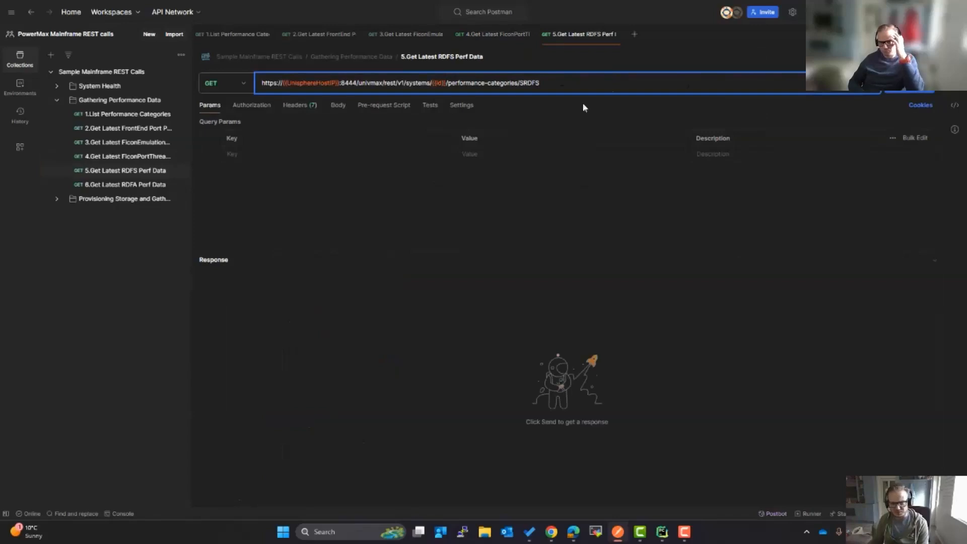
pyautogui.click(912, 87)
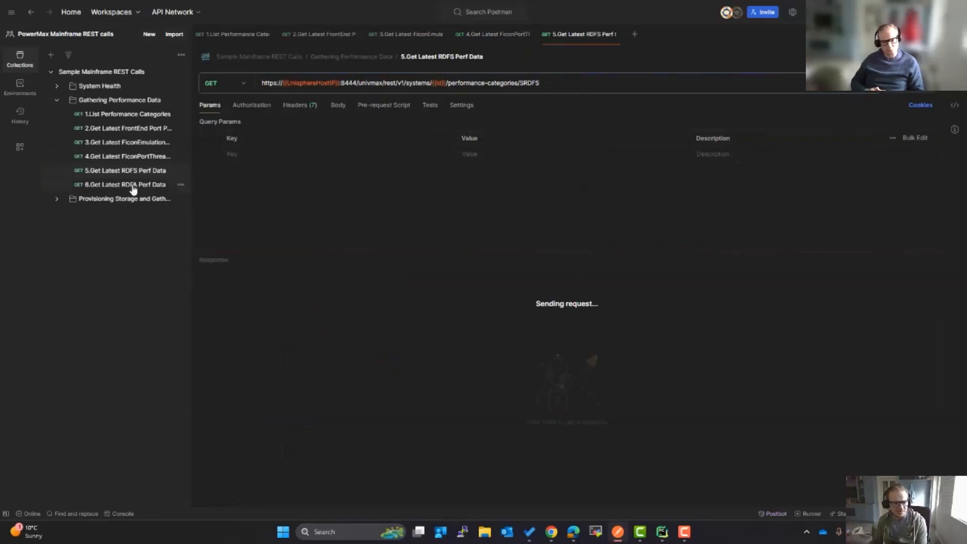
# Open the 6.Get Latest RDFA Perf Data request, and search the 1.List Performance Categories response for "srdf"
pyautogui.click(133, 187)
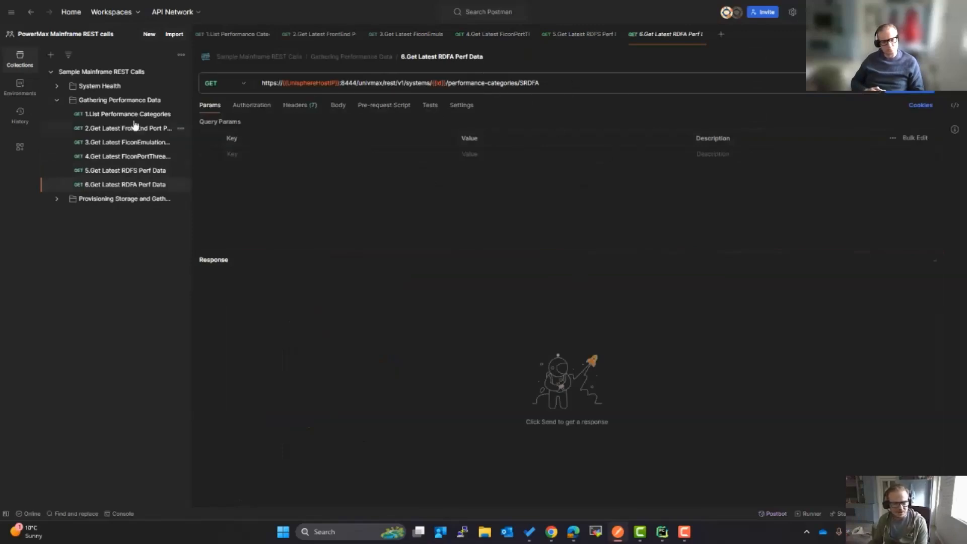
pyautogui.click(152, 117)
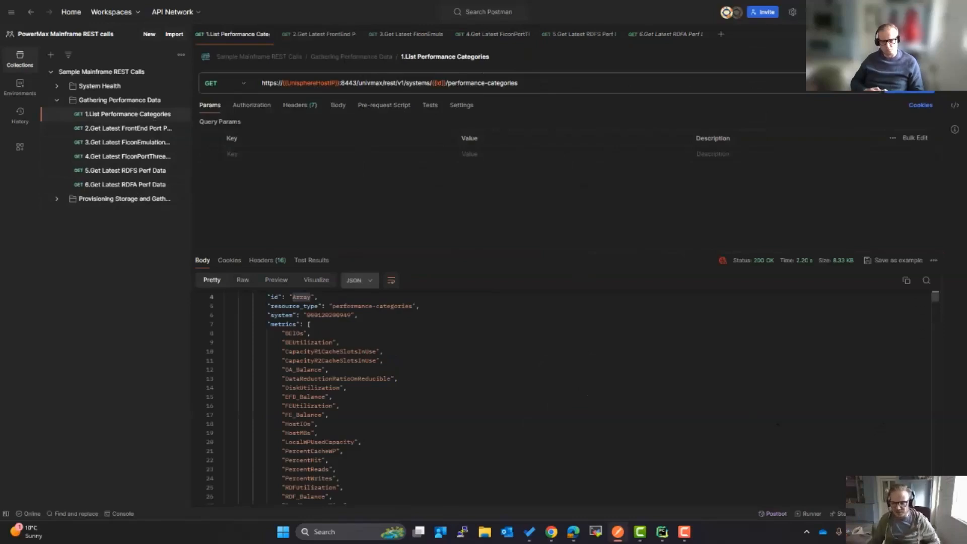
pyautogui.click(927, 280)
pyautogui.write('srdf')
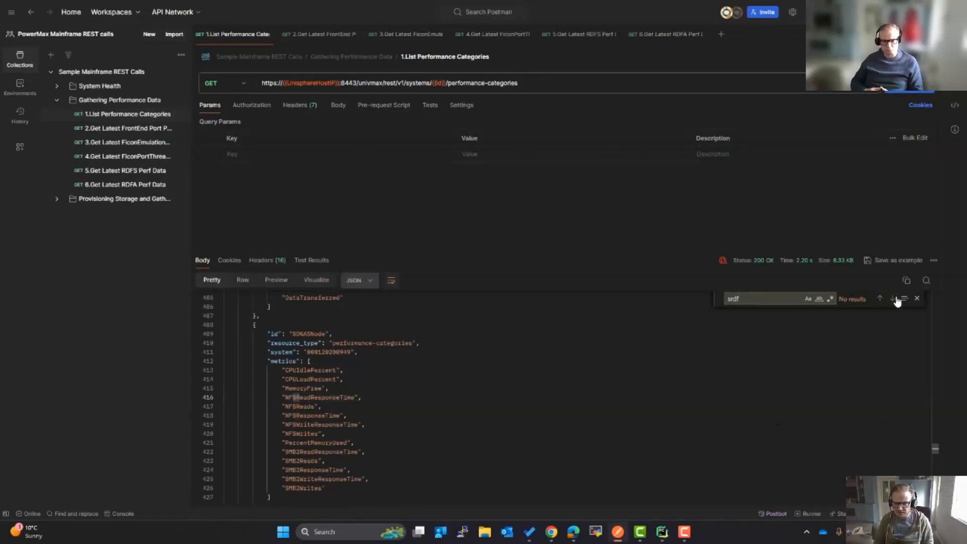
pyautogui.click(917, 298)
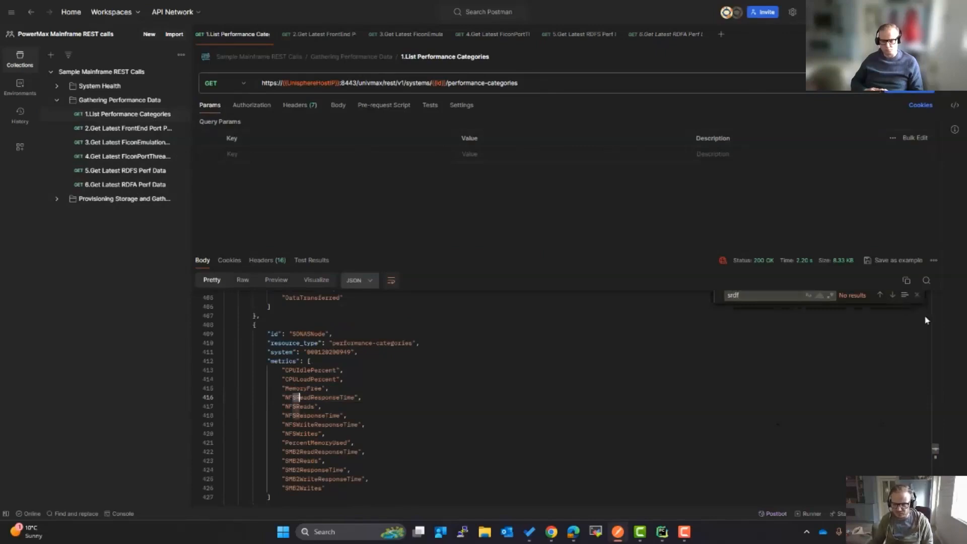
# Locate the RDFS category id in the List Performance Categories response and examine its metrics
pyautogui.moveTo(937, 447); pyautogui.dragTo(930, 428)
pyautogui.doubleClick(300, 402)
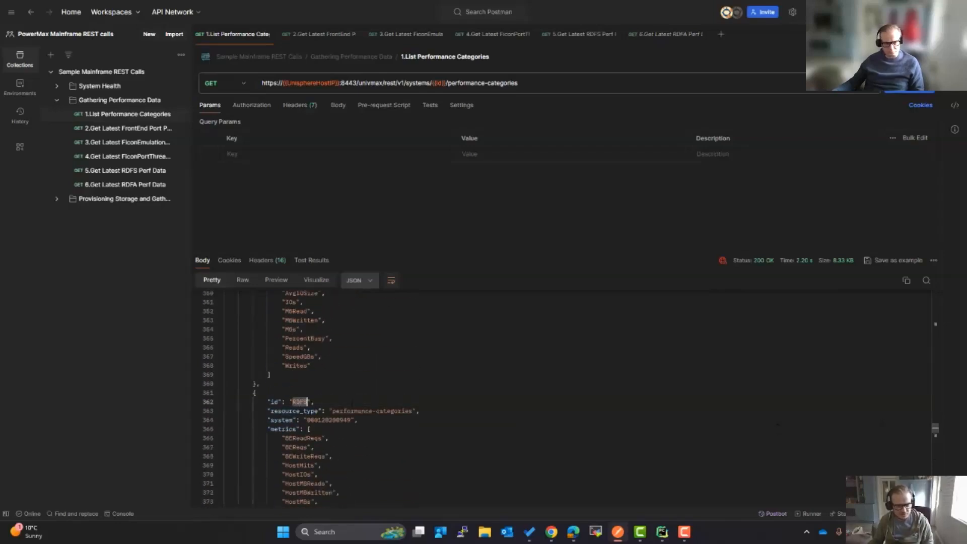
pyautogui.scroll(-3, 301, 403)
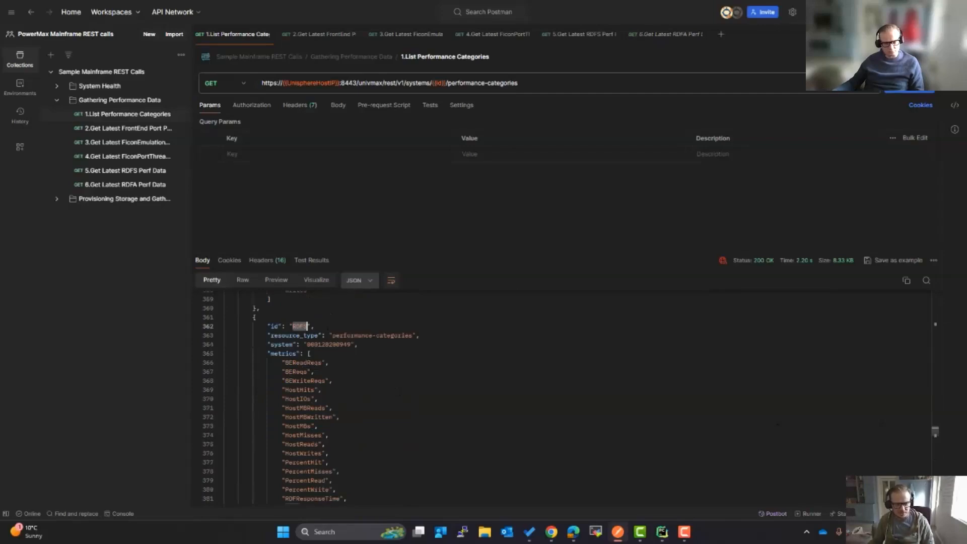
# Read the rest of the RDFS metrics, collapse the Gathering Performance Data folder, and select the Provisioning Storage folder
pyautogui.doubleClick(352, 335)
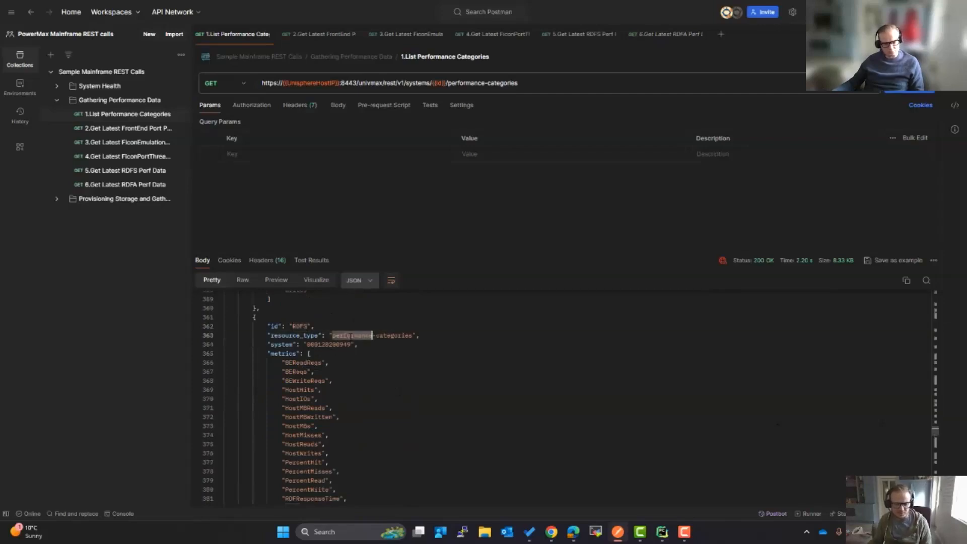
pyautogui.scroll(-2, 372, 335)
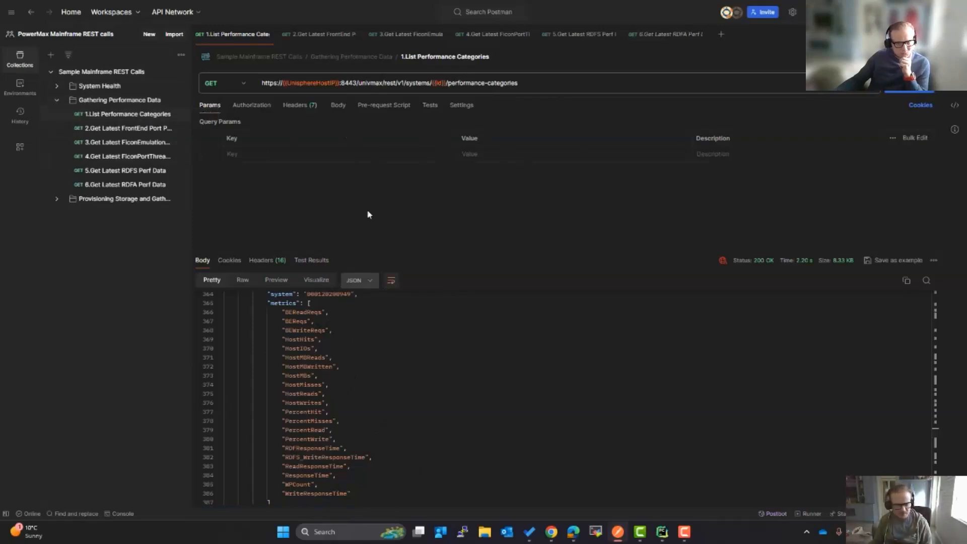
pyautogui.click(68, 102)
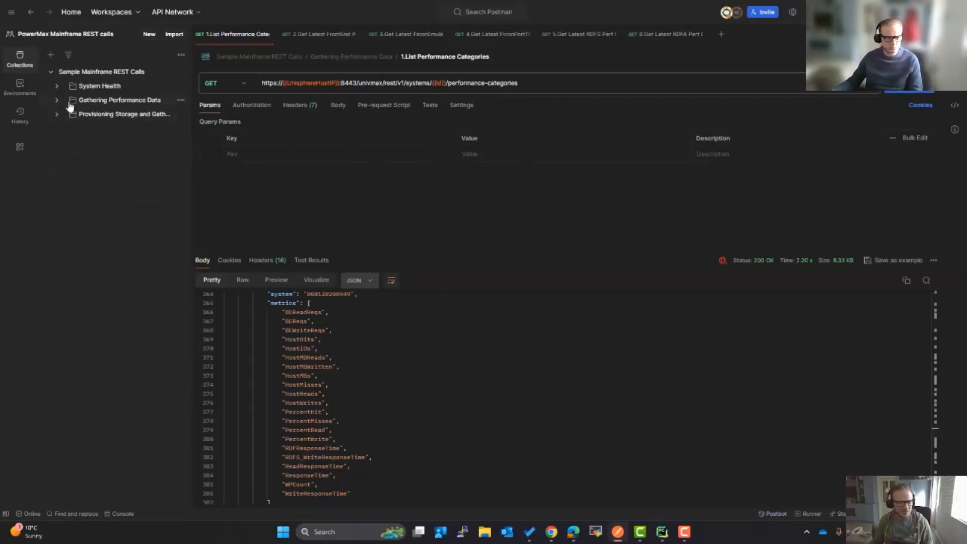
pyautogui.click(115, 115)
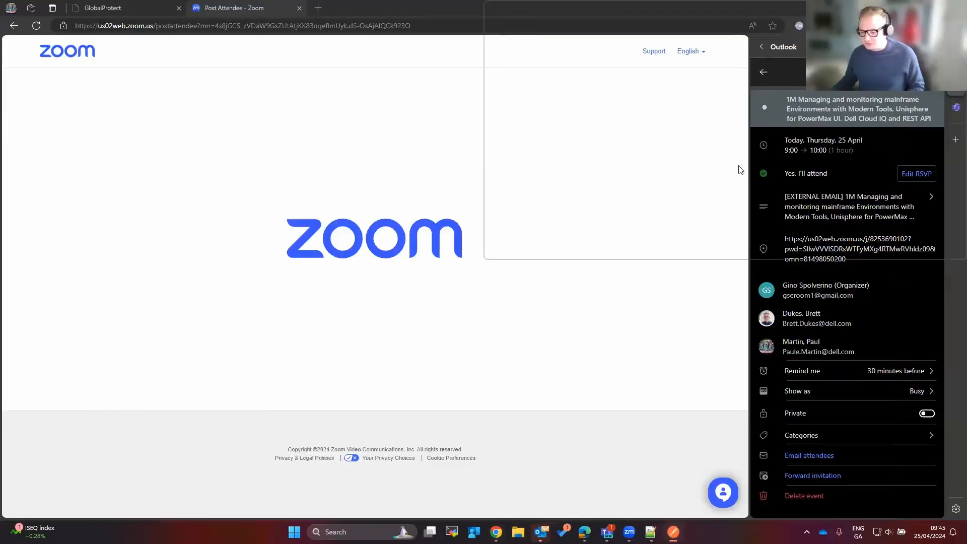
# Switch to Postman, renew the expired session by signing in with Google, and allow the browser to open the desktop app
pyautogui.moveTo(674, 532)
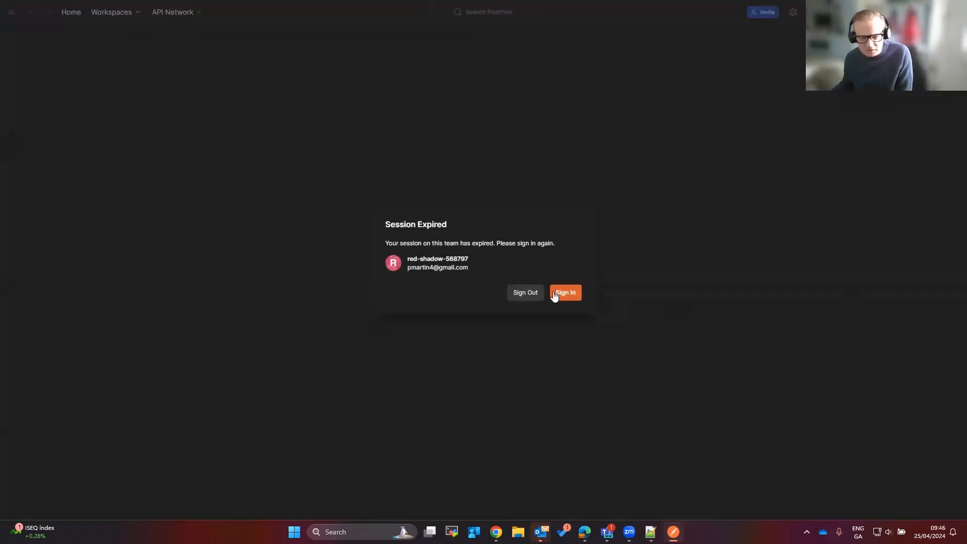
pyautogui.click(555, 294)
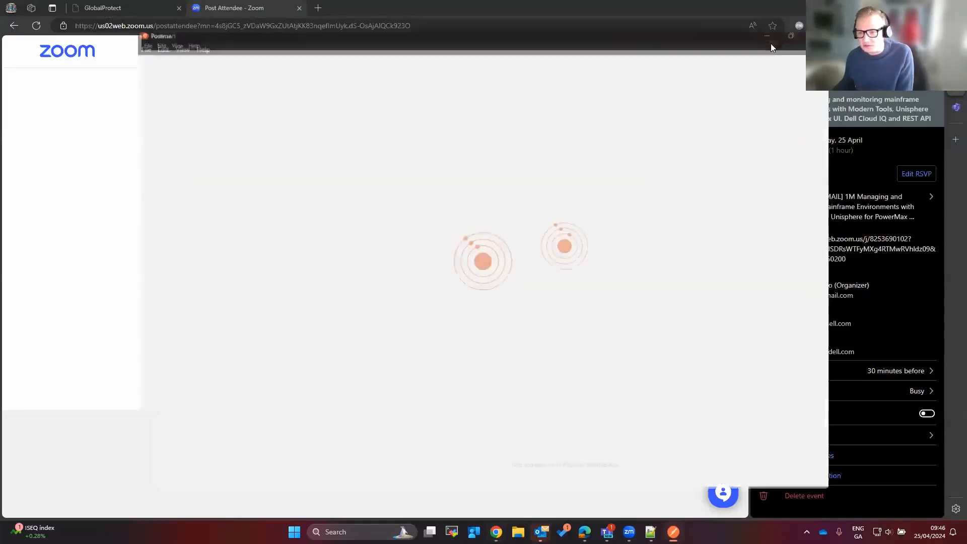
pyautogui.click(771, 43)
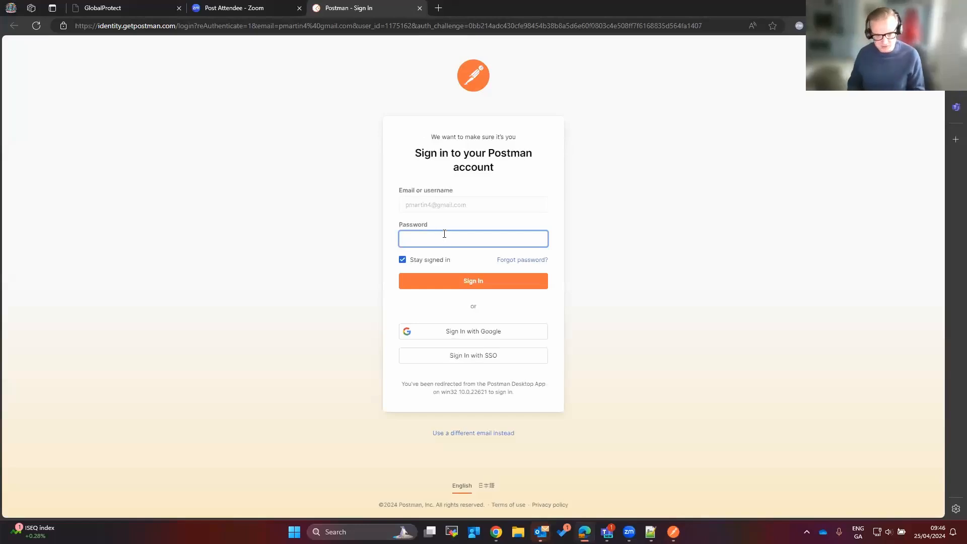
pyautogui.click(433, 336)
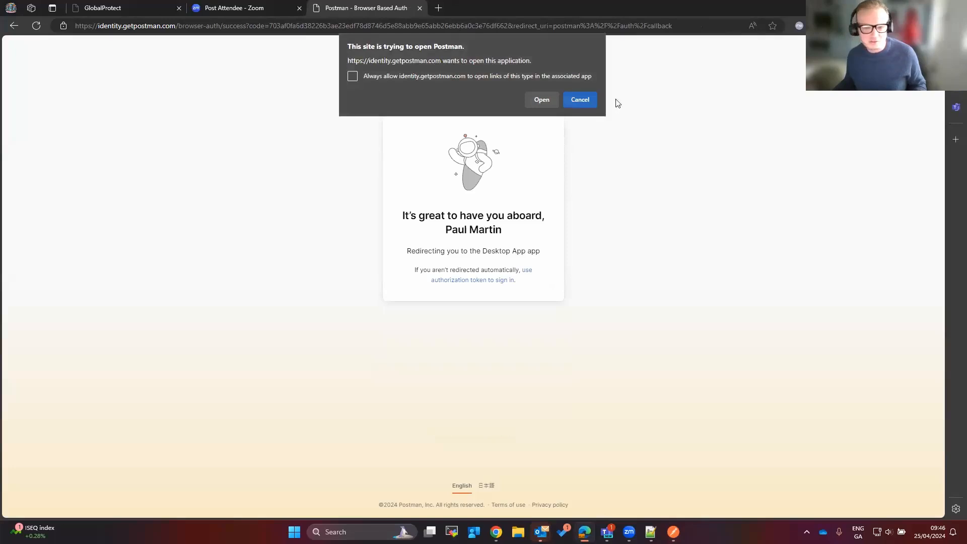
pyautogui.click(538, 100)
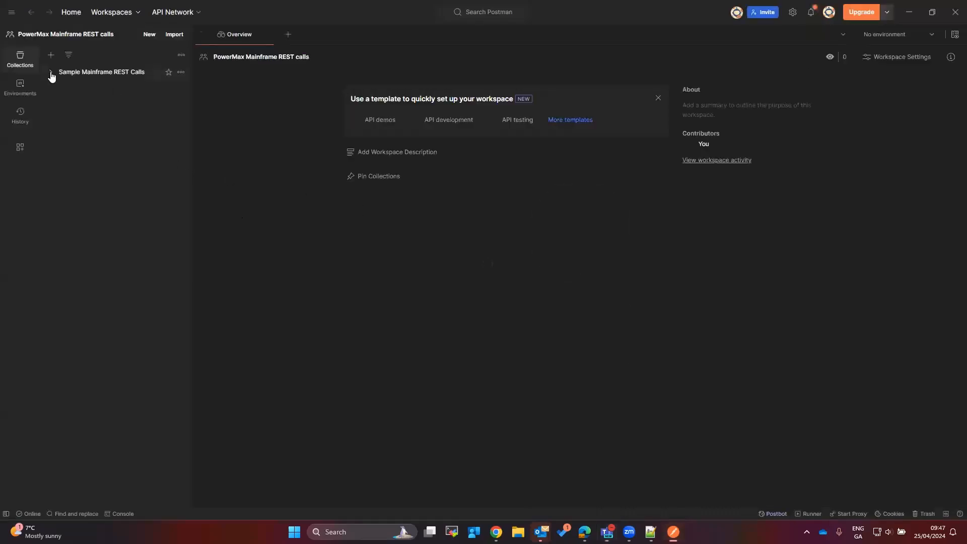
# In the Provisioning Storage folder of Sample Mainframe REST Calls, open the 2.1List System Splits request under 2.Splits and send it
pyautogui.click(51, 73)
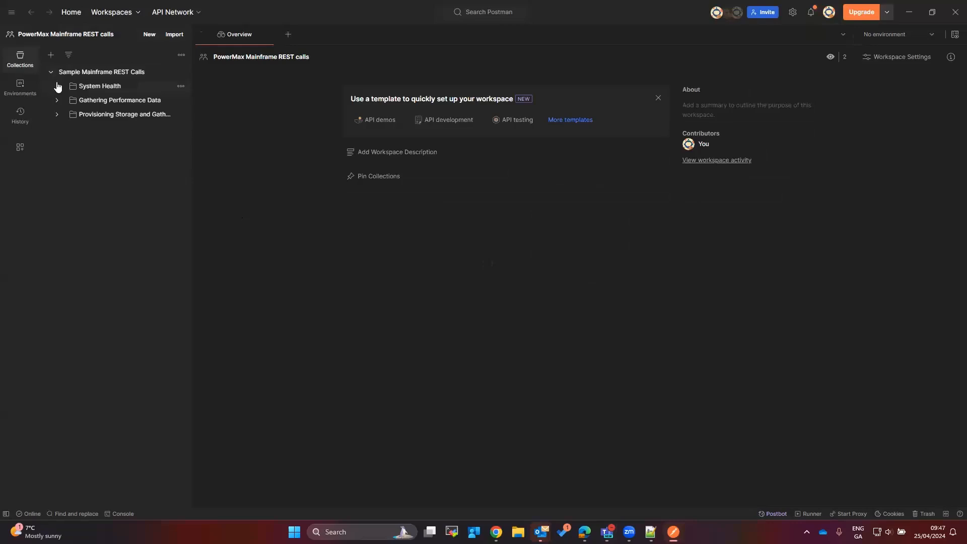
pyautogui.click(58, 116)
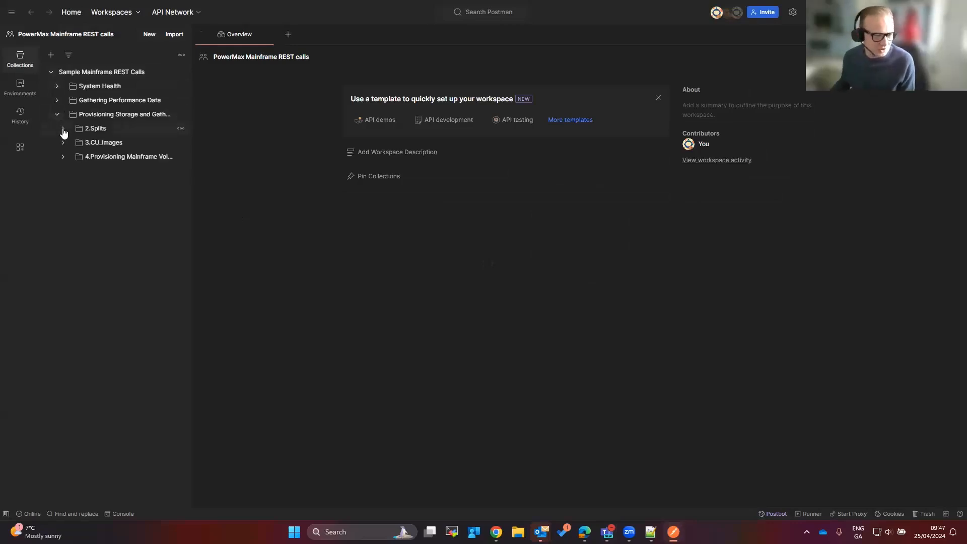
pyautogui.click(63, 129)
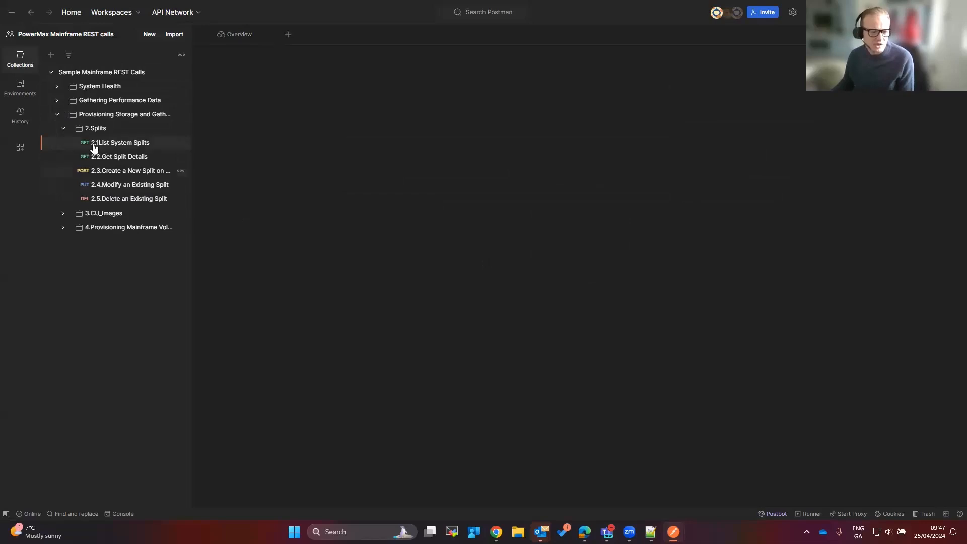
pyautogui.click(115, 144)
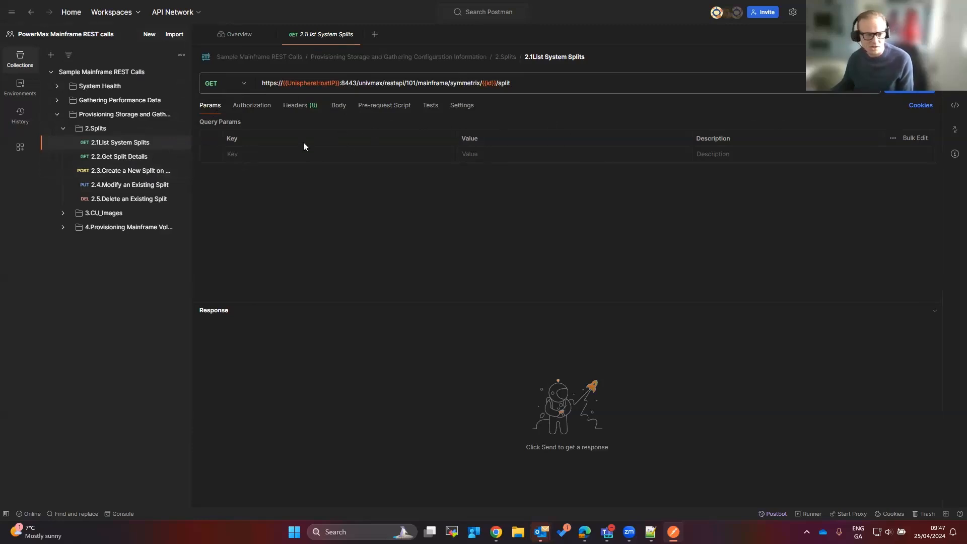
pyautogui.click(906, 92)
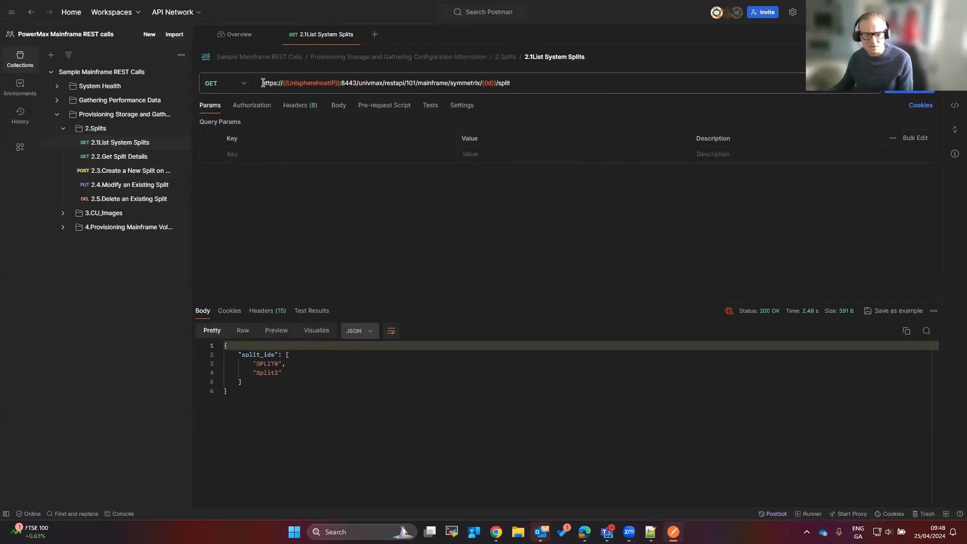
# Examine the parts of the List System Splits request URL: the base path, the mainframe segment, and the split ending
pyautogui.moveTo(264, 82); pyautogui.dragTo(419, 85)
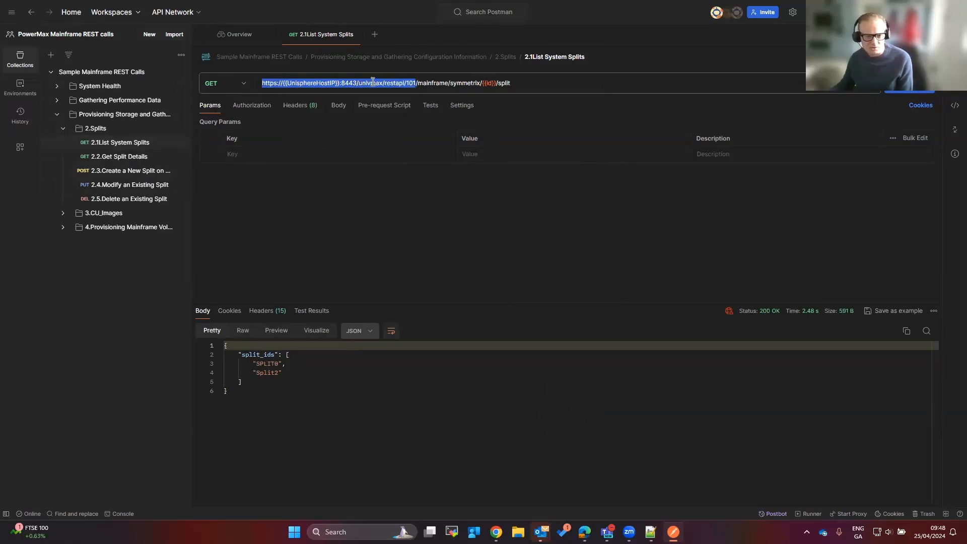
pyautogui.click(319, 86)
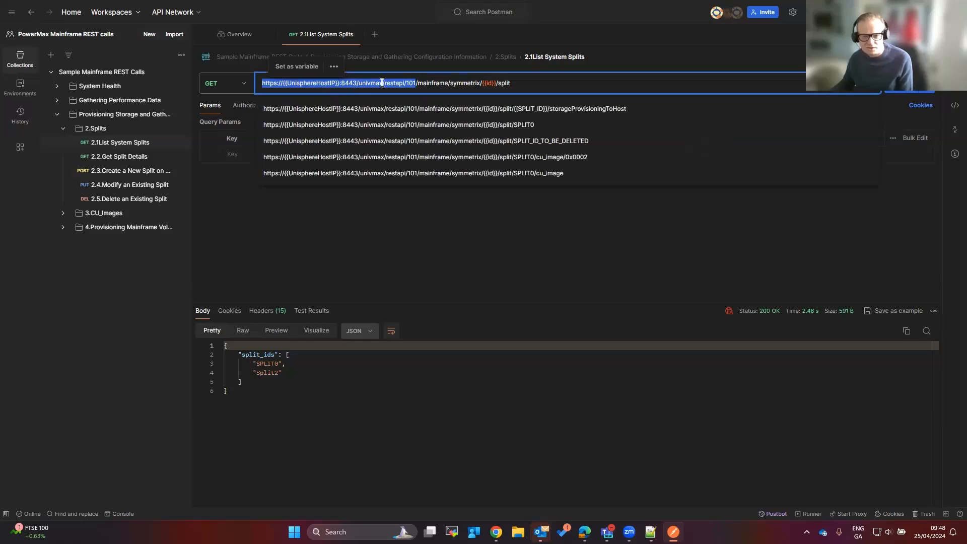
pyautogui.doubleClick(428, 82)
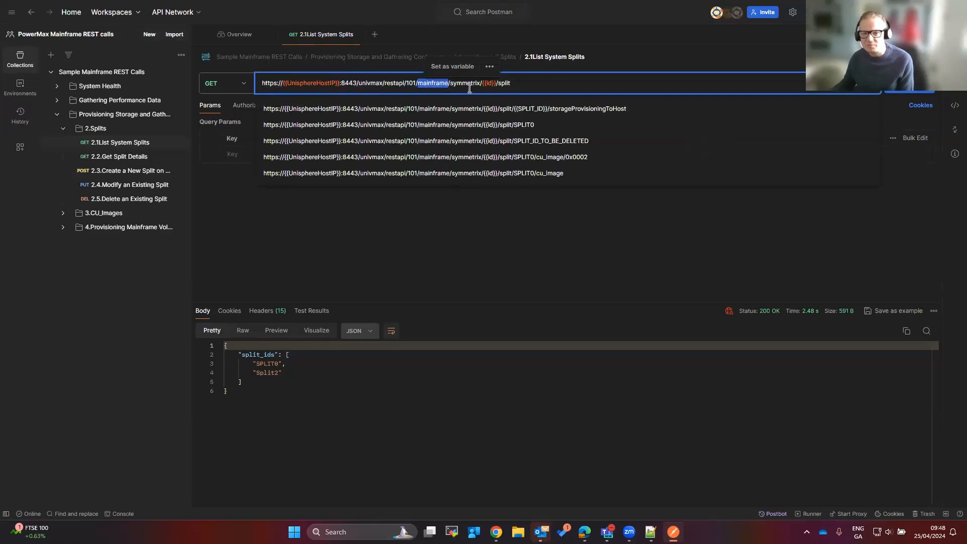
pyautogui.click(555, 82)
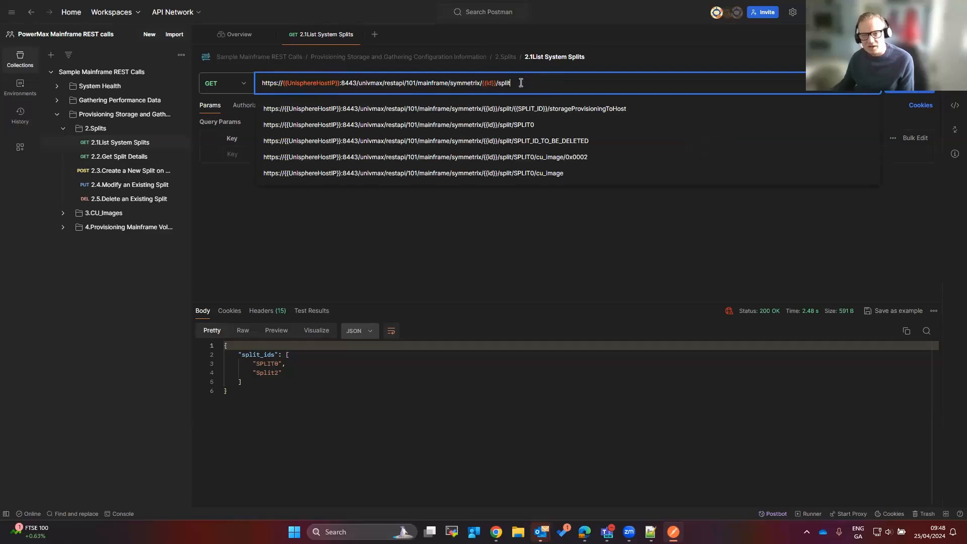
pyautogui.click(639, 201)
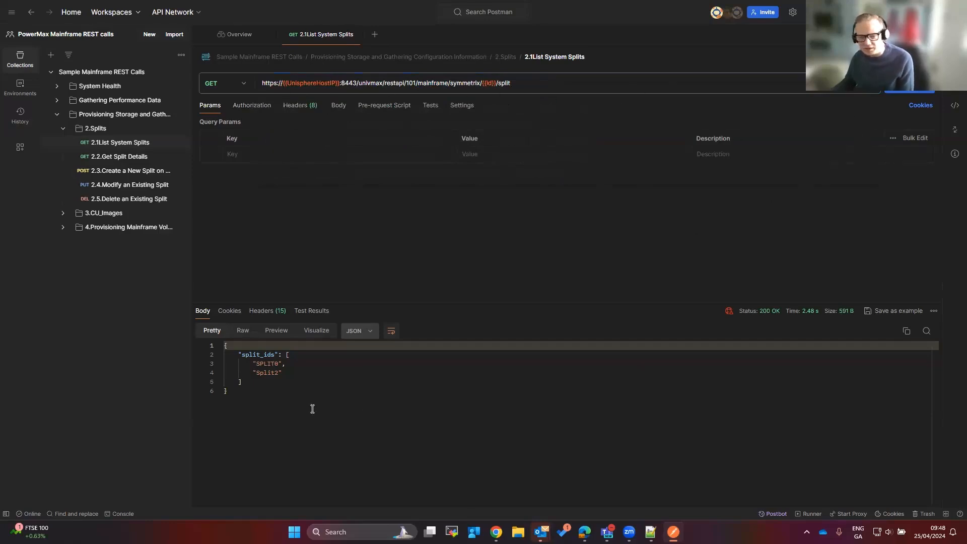
# Enlarge the response area of the List System Splits request and inspect the returned split ids
pyautogui.moveTo(259, 411); pyautogui.dragTo(220, 346)
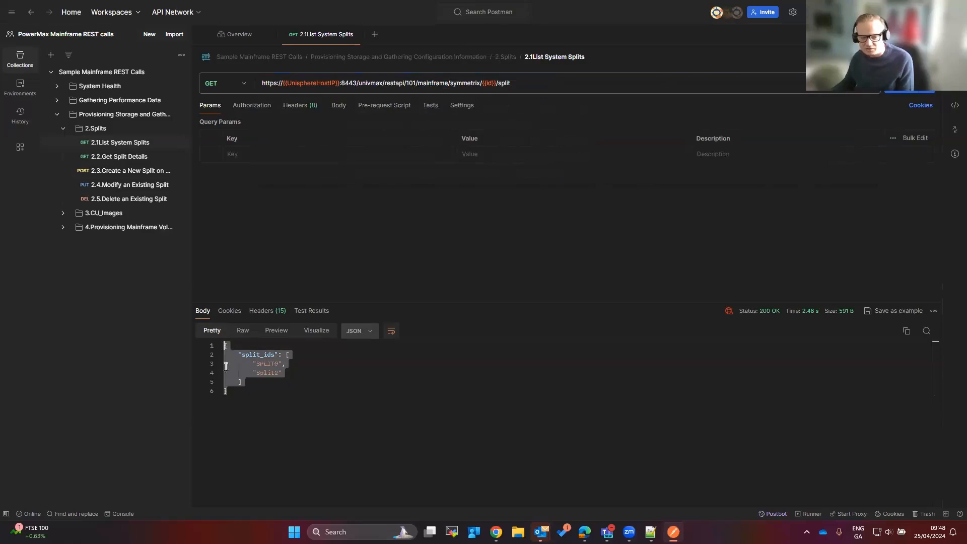
pyautogui.click(283, 413)
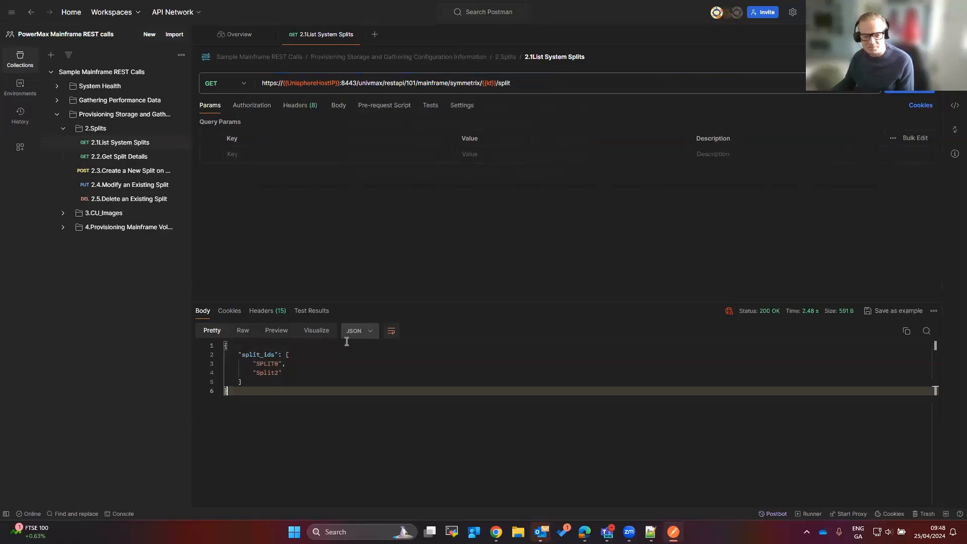
pyautogui.moveTo(375, 304); pyautogui.dragTo(375, 204)
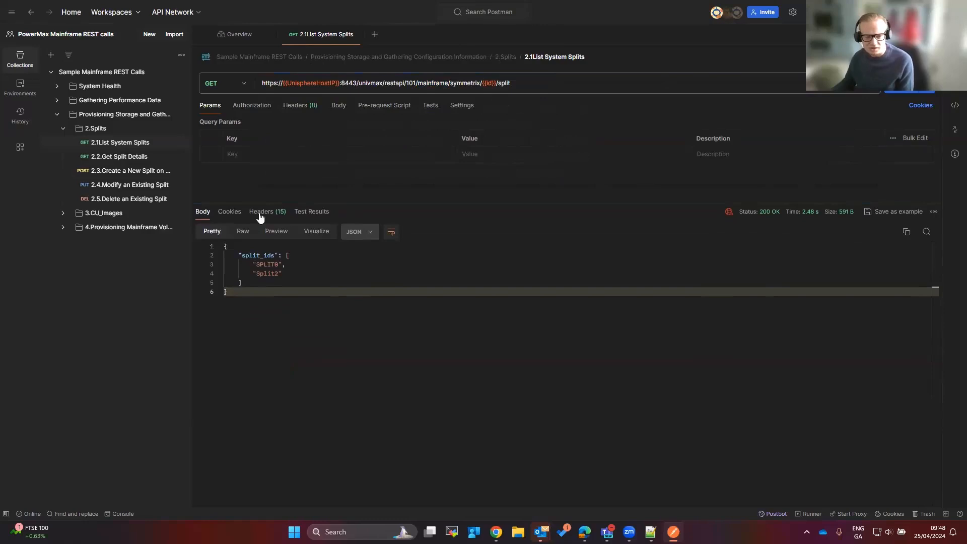
pyautogui.doubleClick(266, 264)
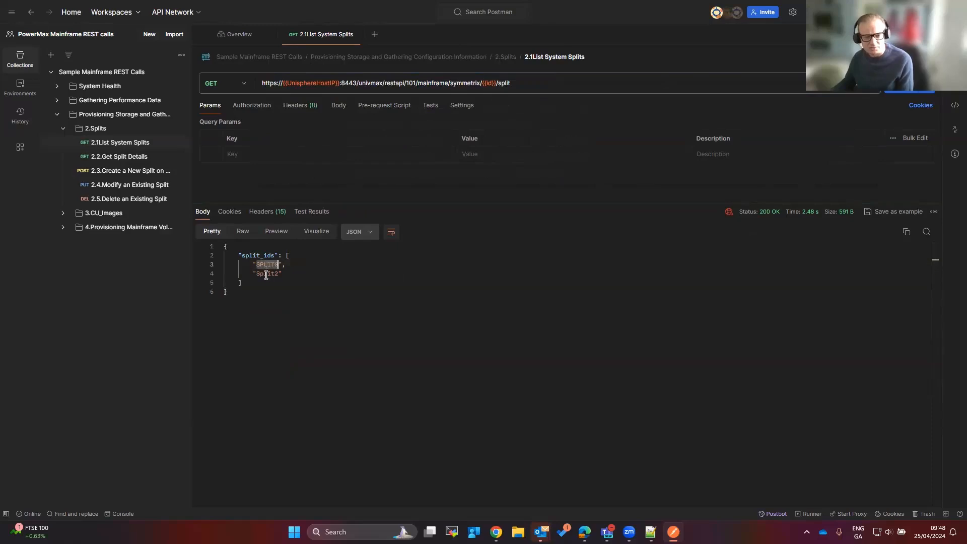
pyautogui.doubleClick(266, 274)
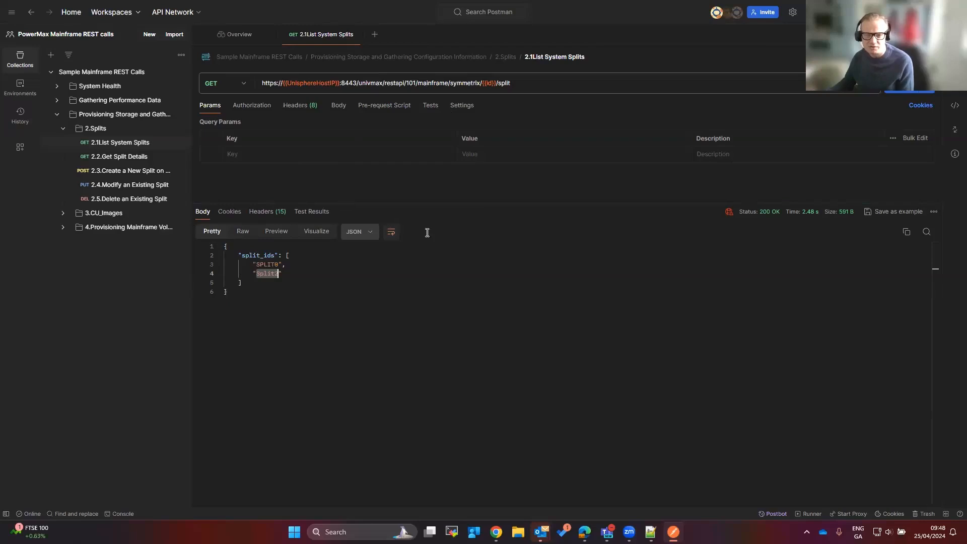
# Extend the 2.1List System Splits request URL to end in /split/SPLIT0
pyautogui.doubleClick(266, 266)
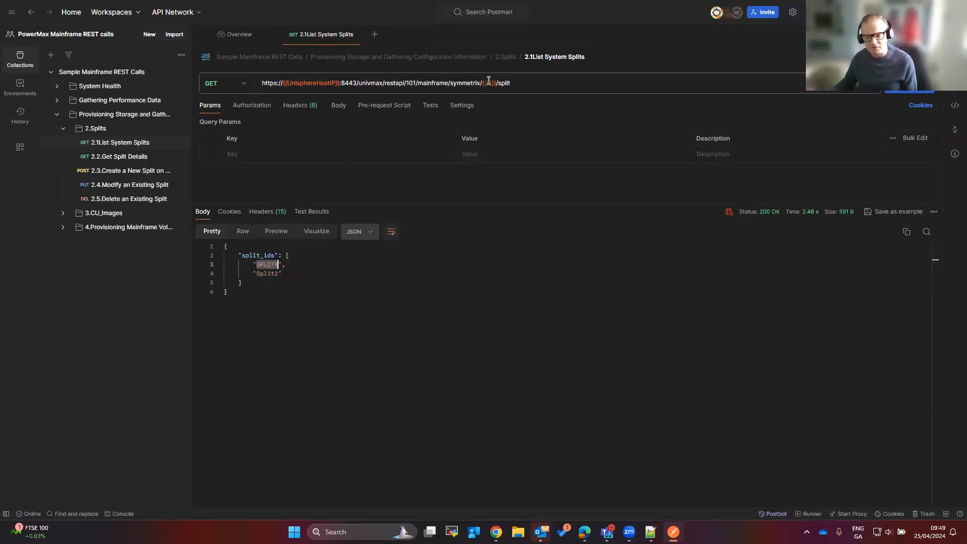
pyautogui.click(516, 82)
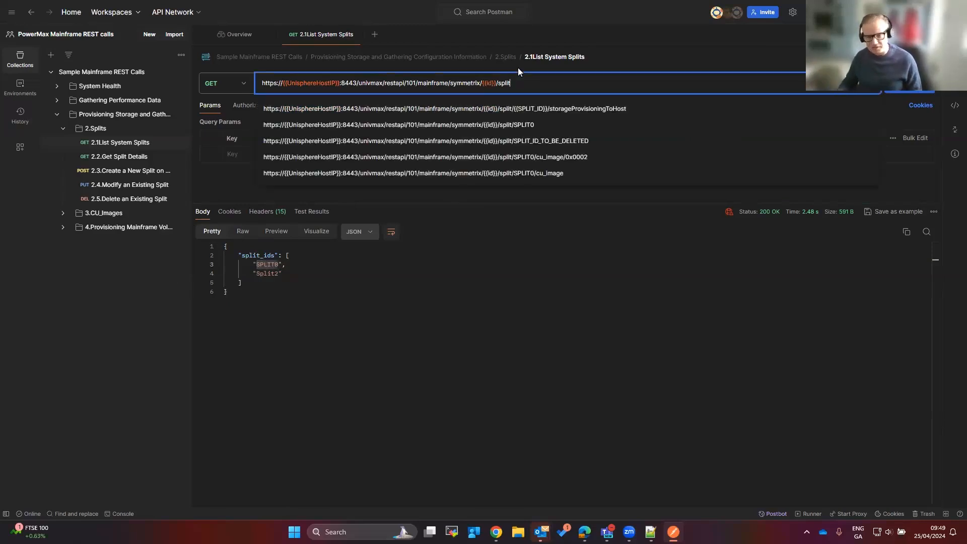
pyautogui.click(513, 126)
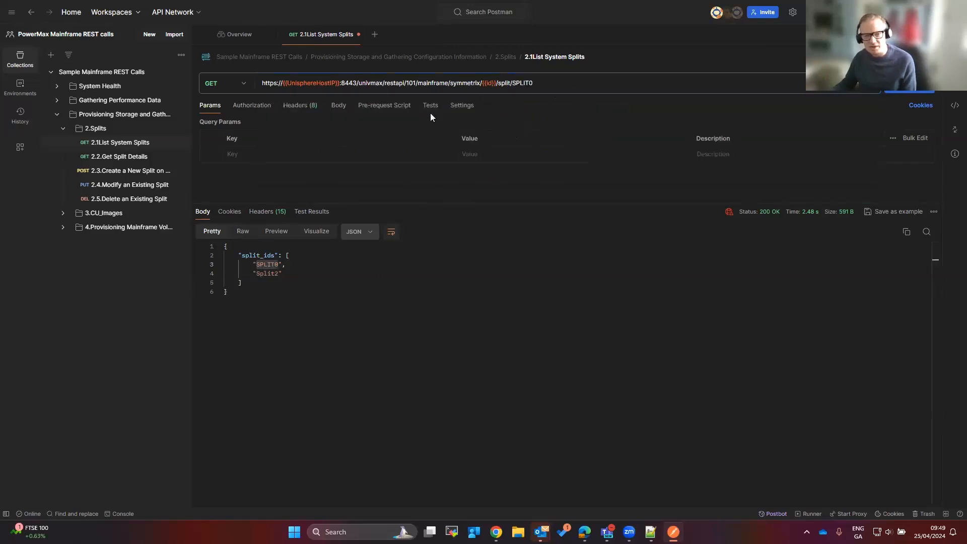
# Open the 2.2.Get Split Details request, check that its URL targets SPLIT0, and send it
pyautogui.click(119, 156)
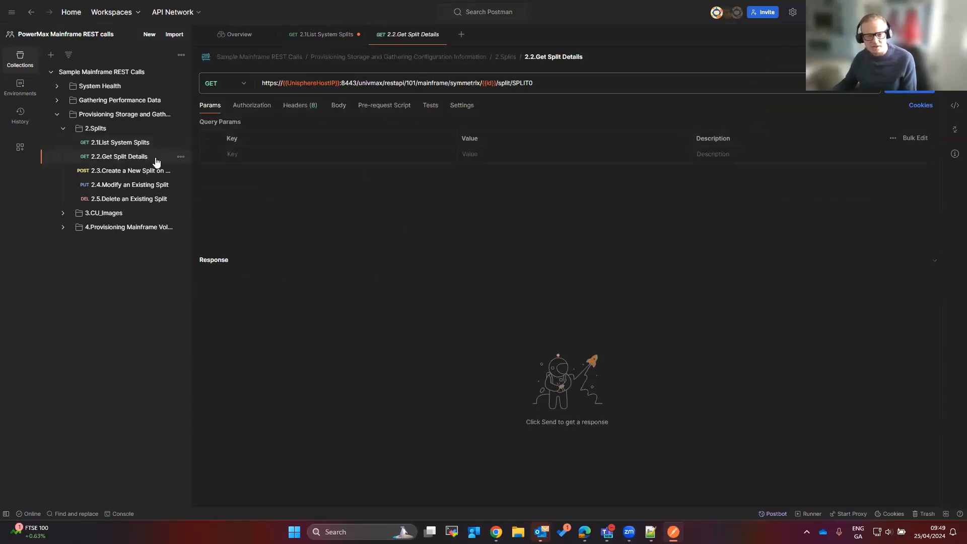
pyautogui.doubleClick(522, 82)
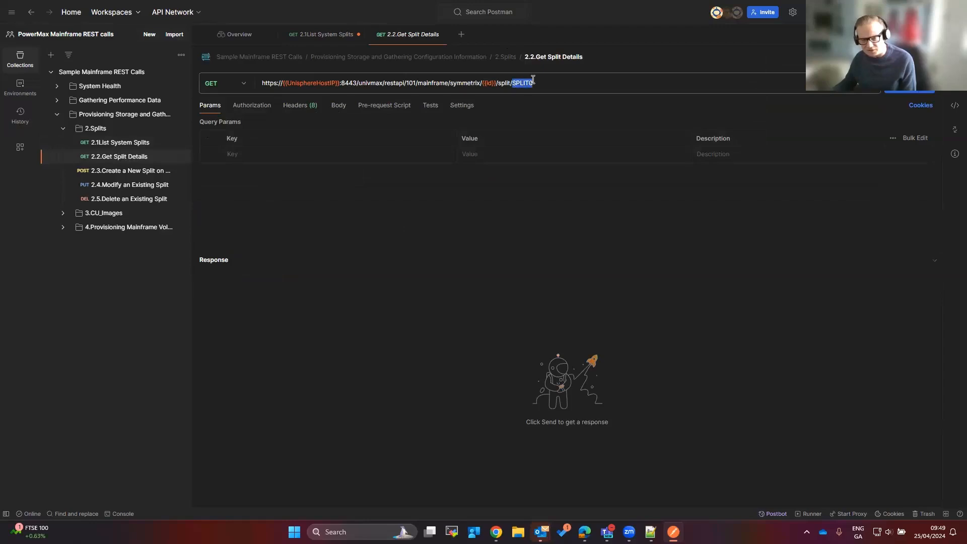
pyautogui.click(907, 83)
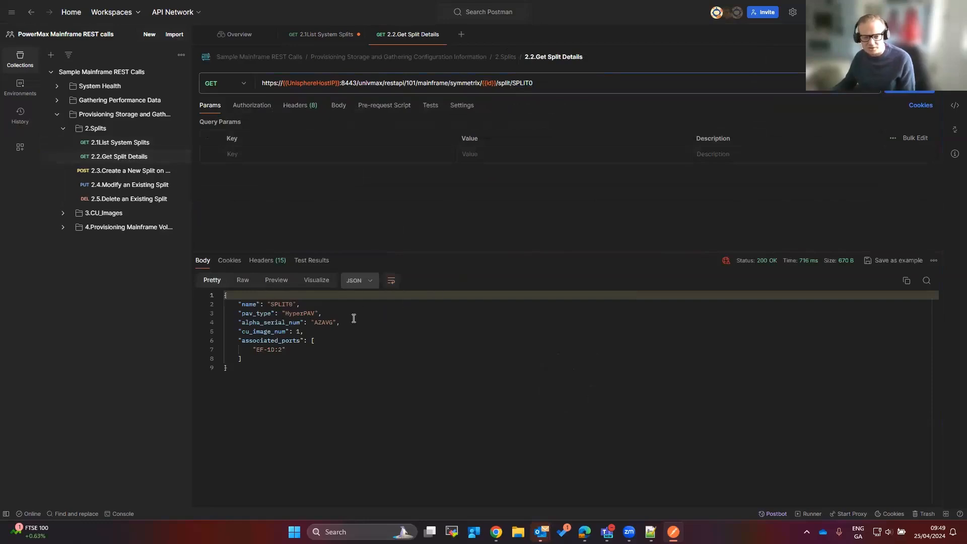
# Examine the name, PAV type, alpha serial number, CU image number and associated ports in the Get Split Details response
pyautogui.doubleClick(287, 305)
pyautogui.click(260, 314)
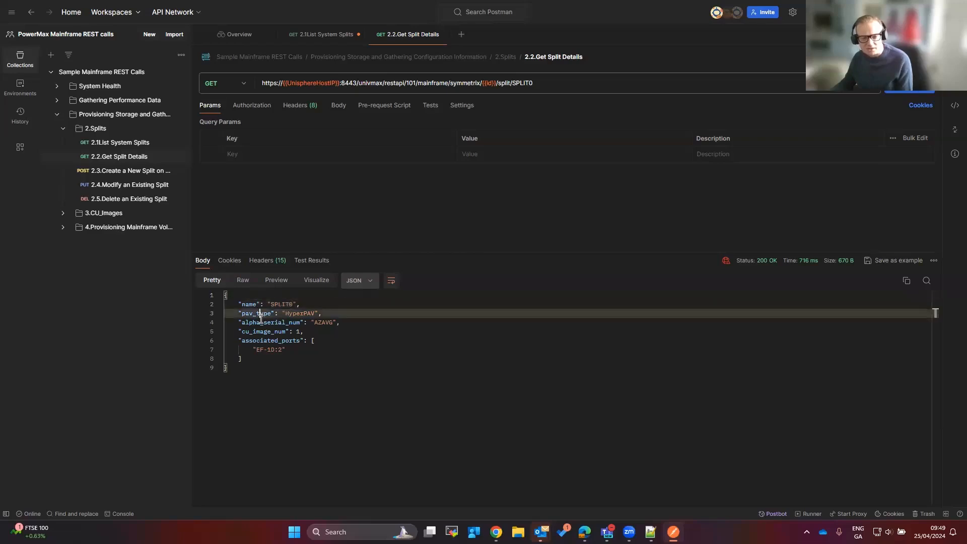
pyautogui.doubleClick(296, 314)
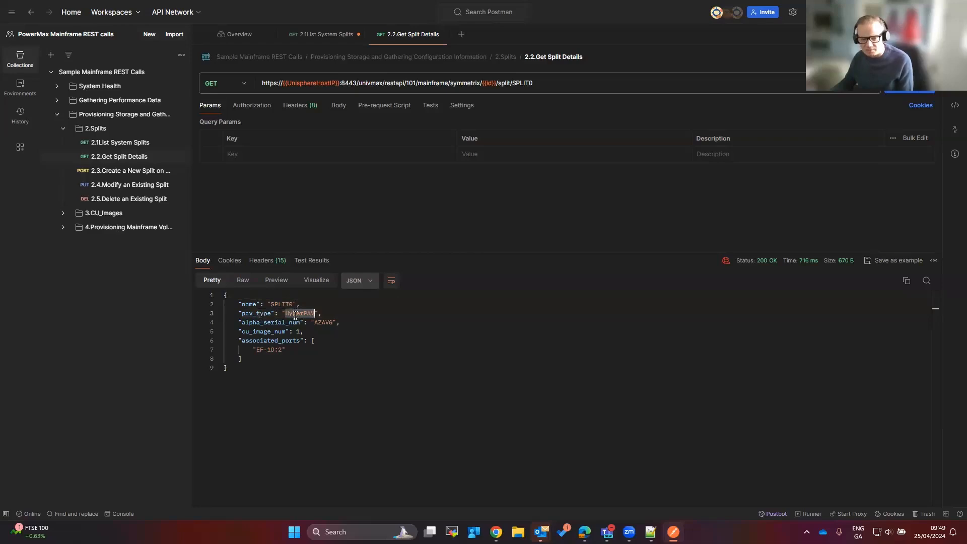
pyautogui.click(286, 325)
pyautogui.doubleClick(322, 322)
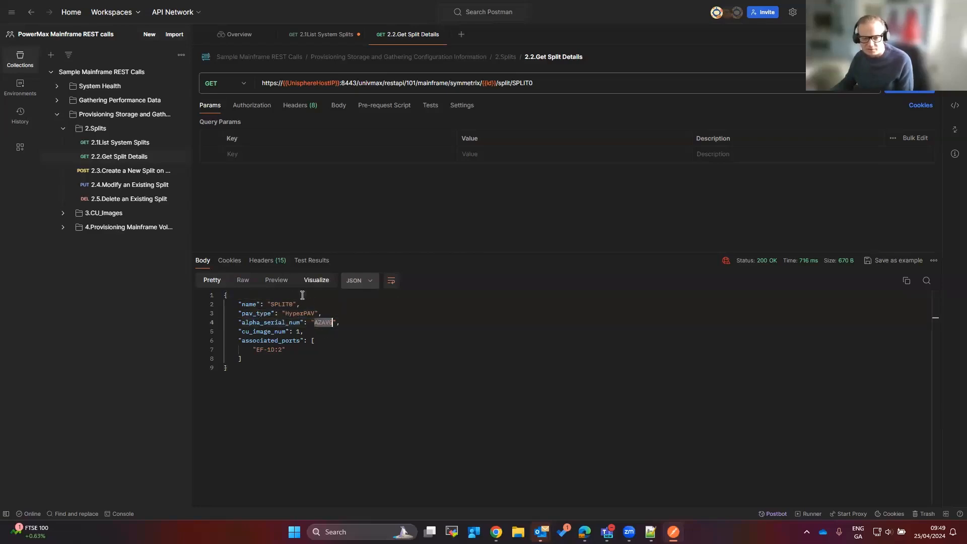
pyautogui.click(292, 334)
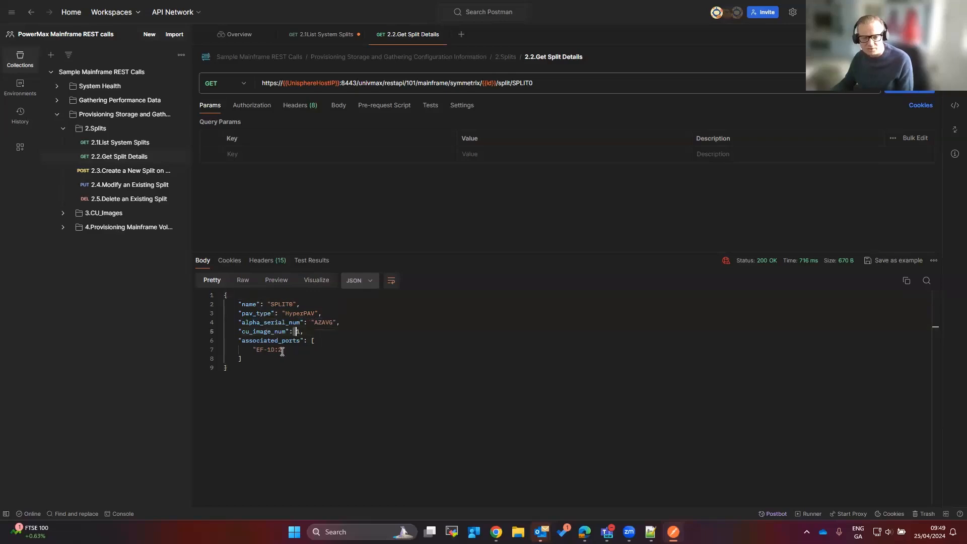
pyautogui.click(263, 350)
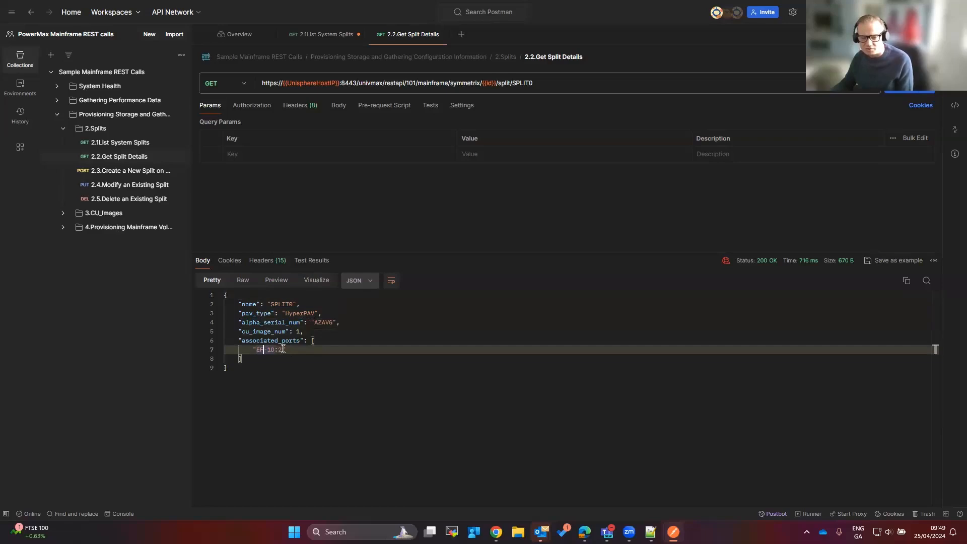
# Inspect the associated port entry in the Get Split Details response
pyautogui.moveTo(284, 349); pyautogui.dragTo(256, 352)
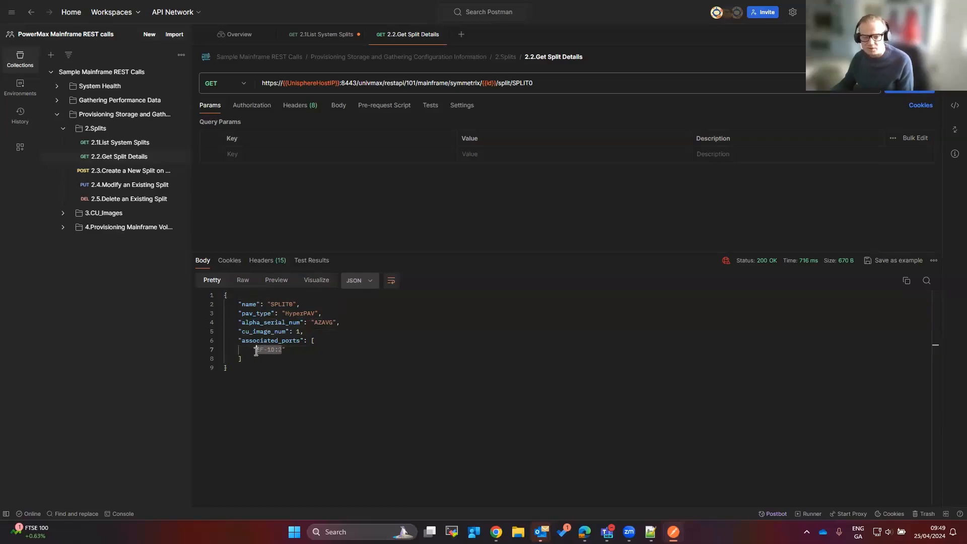
pyautogui.click(266, 362)
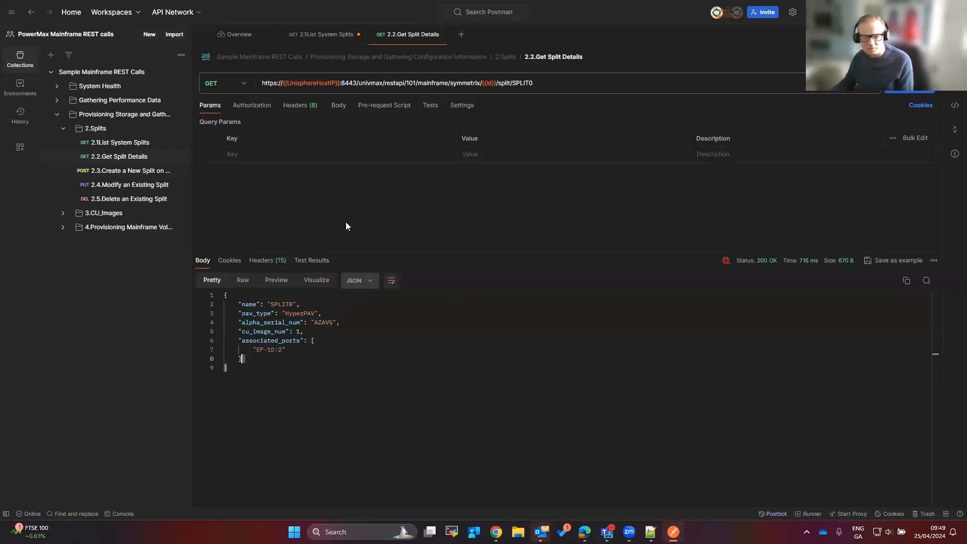
# Open the body of the 2.3.Create a New Split on PowerMax Array request and review its execution option, split name and PAV type
pyautogui.click(120, 174)
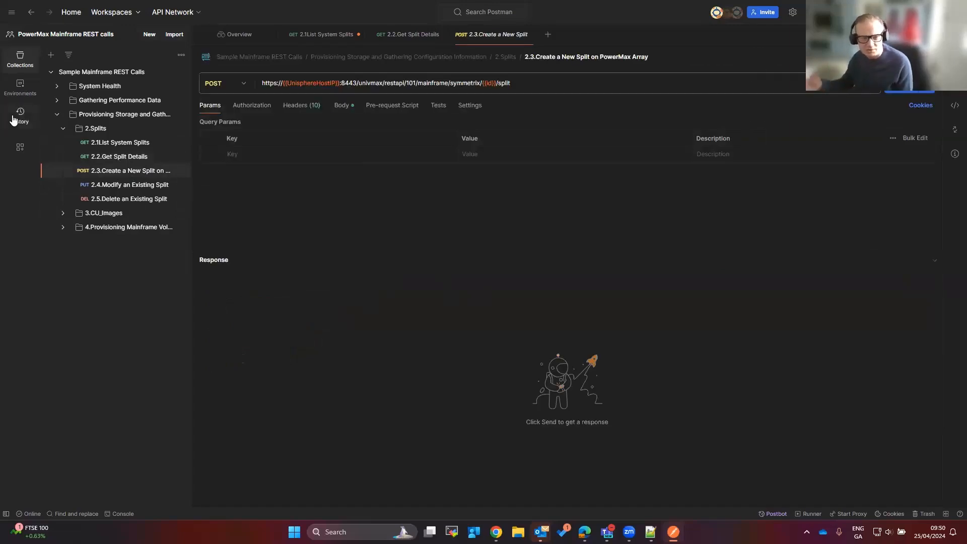
pyautogui.click(339, 107)
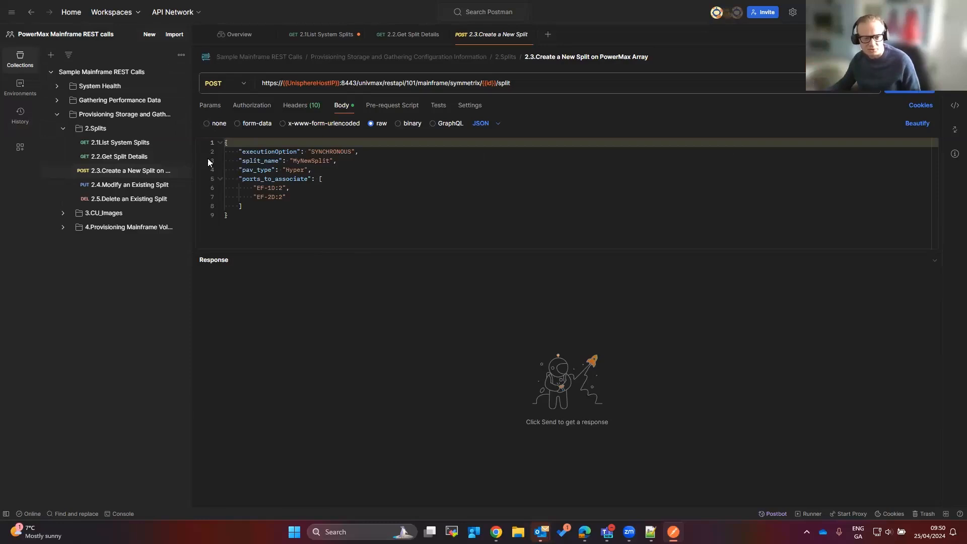
pyautogui.doubleClick(268, 151)
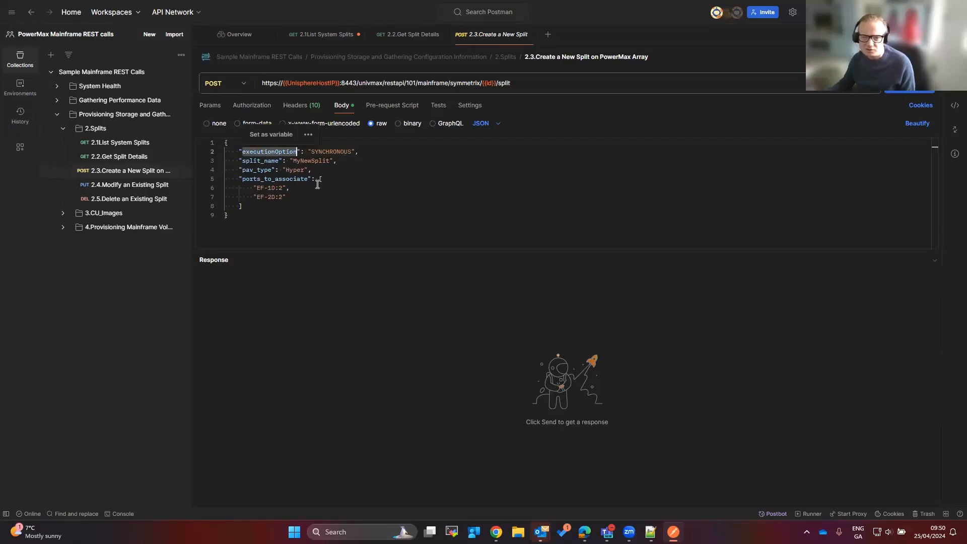
pyautogui.doubleClick(268, 167)
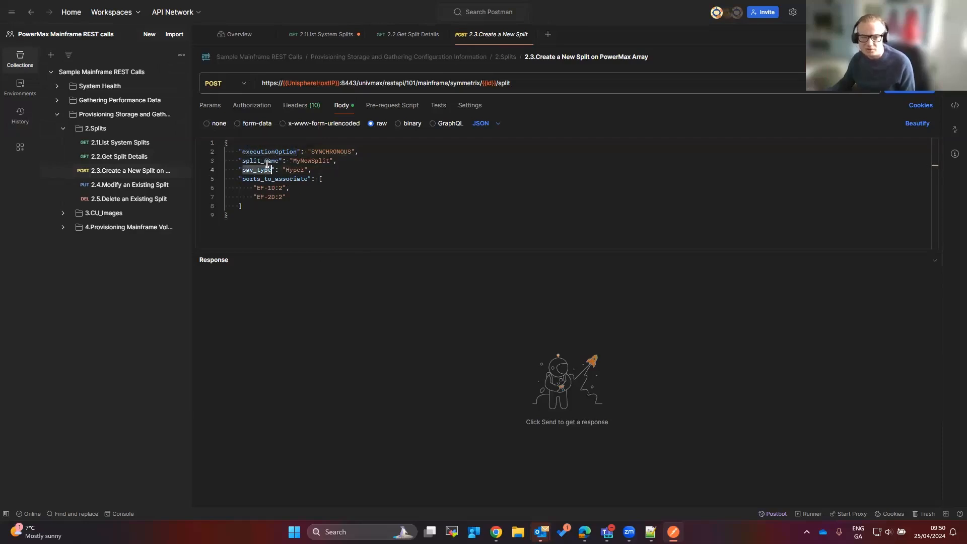
pyautogui.click(374, 176)
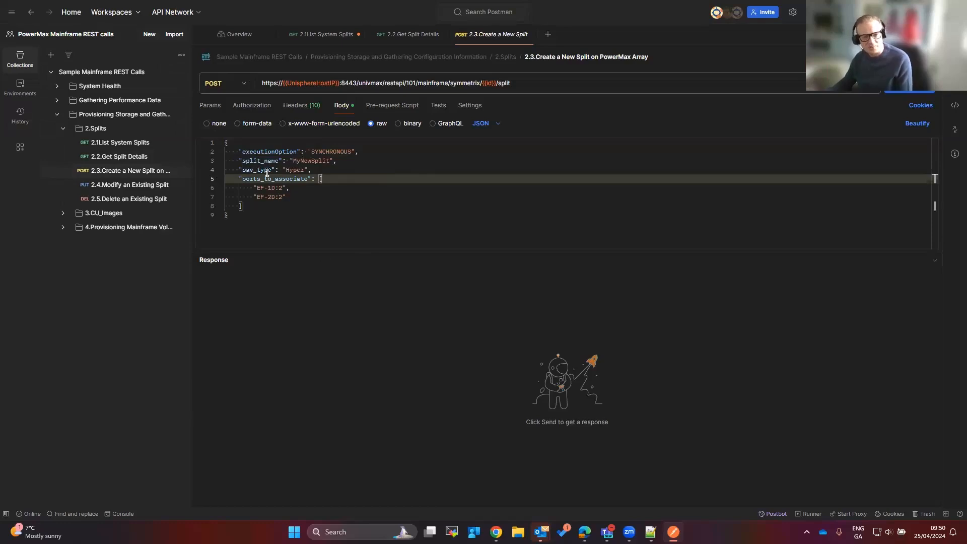
pyautogui.click(308, 169)
pyautogui.click(329, 173)
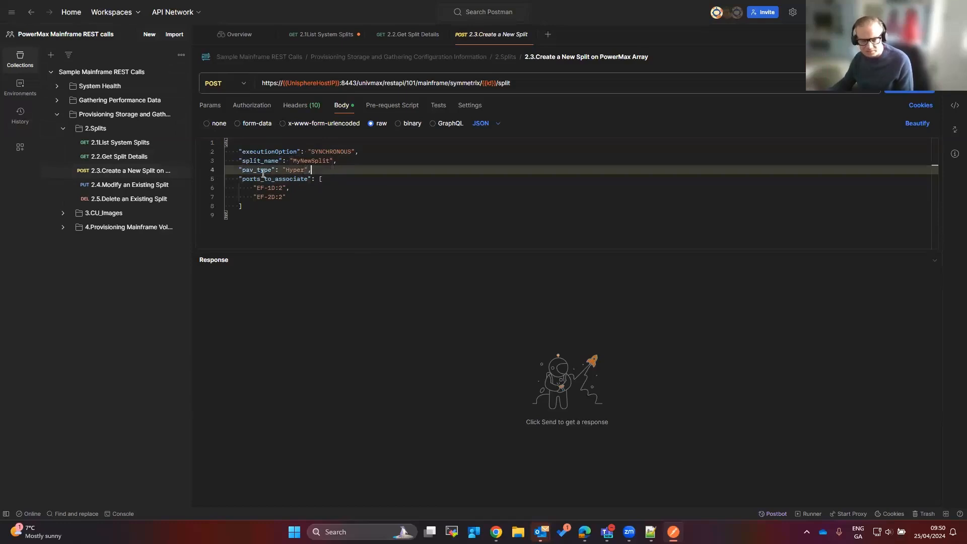
# Examine the ports_to_associate list in the Create a New Split request body
pyautogui.doubleClick(322, 179)
pyautogui.click(323, 197)
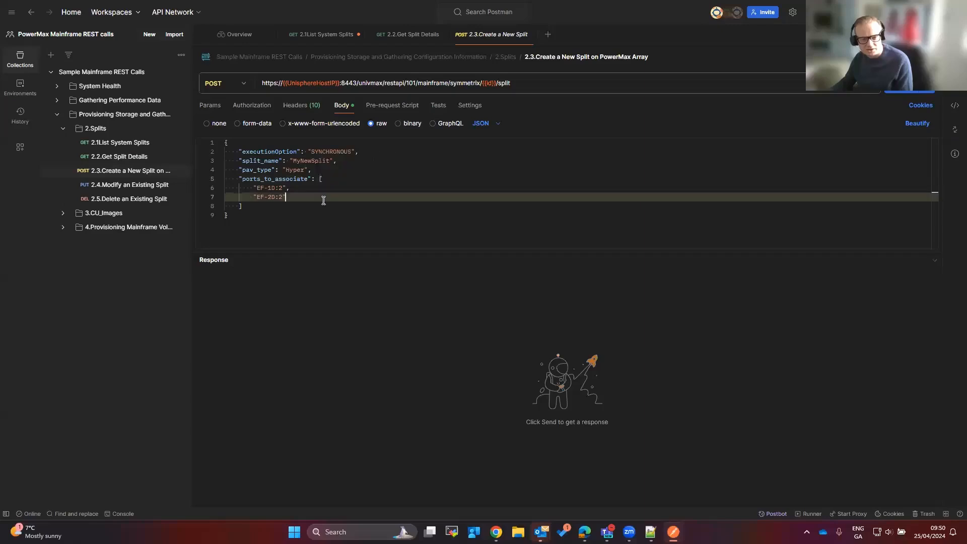
pyautogui.moveTo(255, 188); pyautogui.dragTo(287, 204)
pyautogui.click(287, 207)
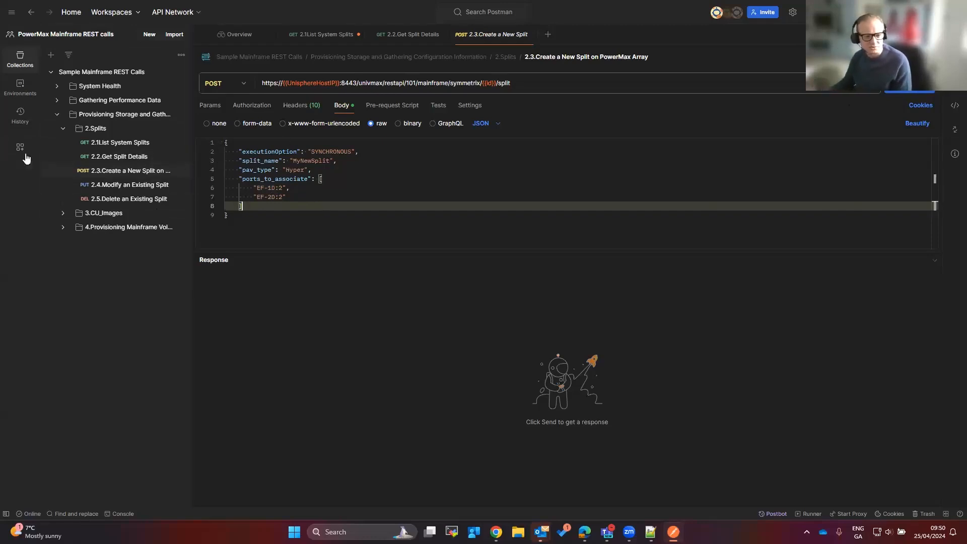
# Open the 2.4.Modify an Existing Split request and look over its whole JSON body
pyautogui.click(103, 190)
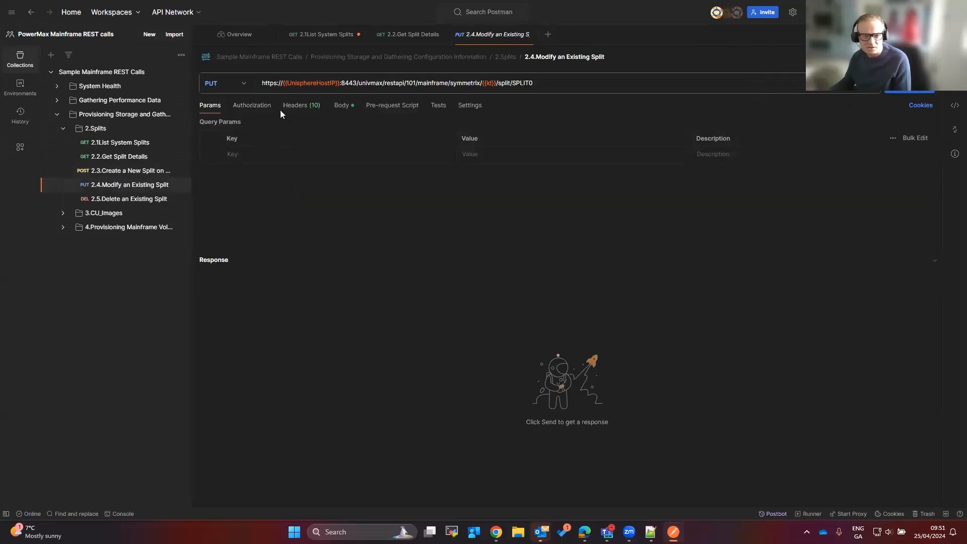
pyautogui.moveTo(305, 84)
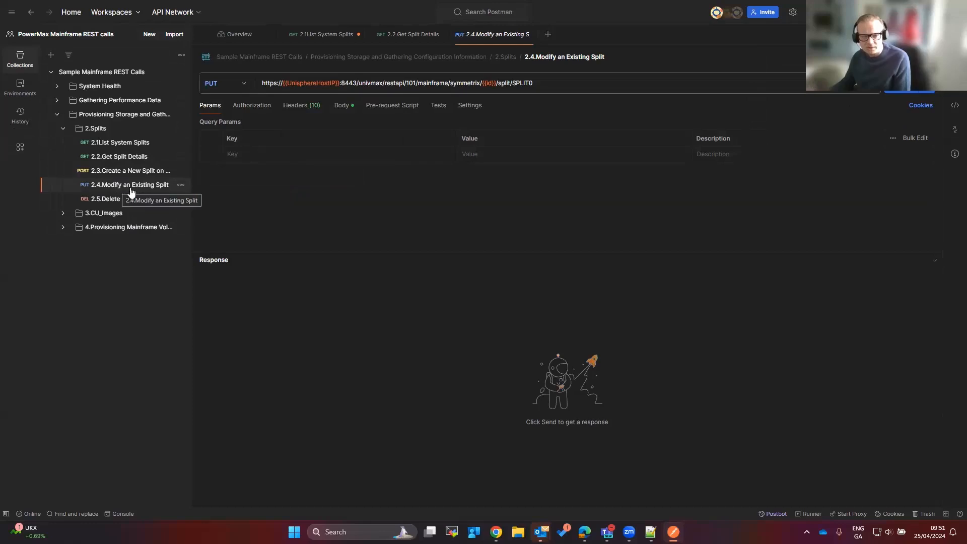
pyautogui.click(341, 106)
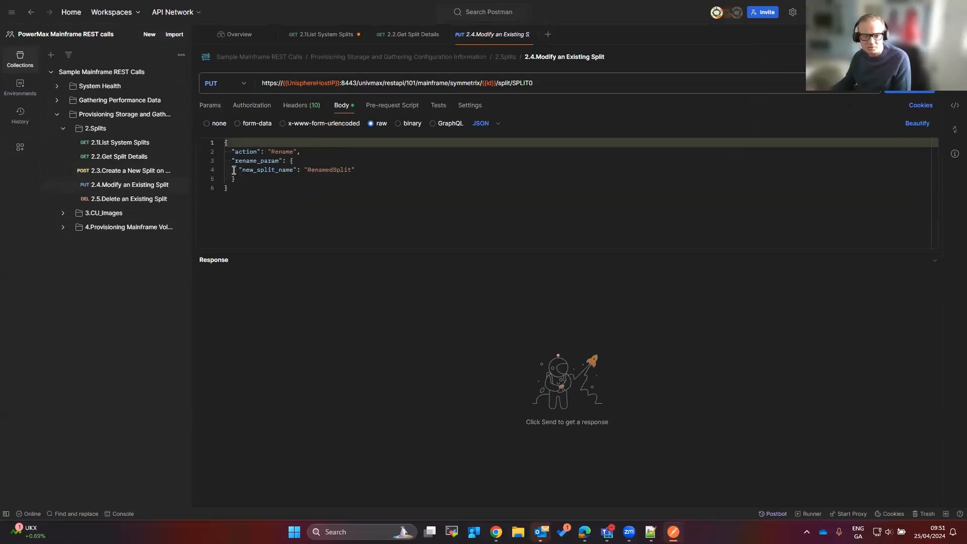
pyautogui.moveTo(243, 190); pyautogui.dragTo(217, 142)
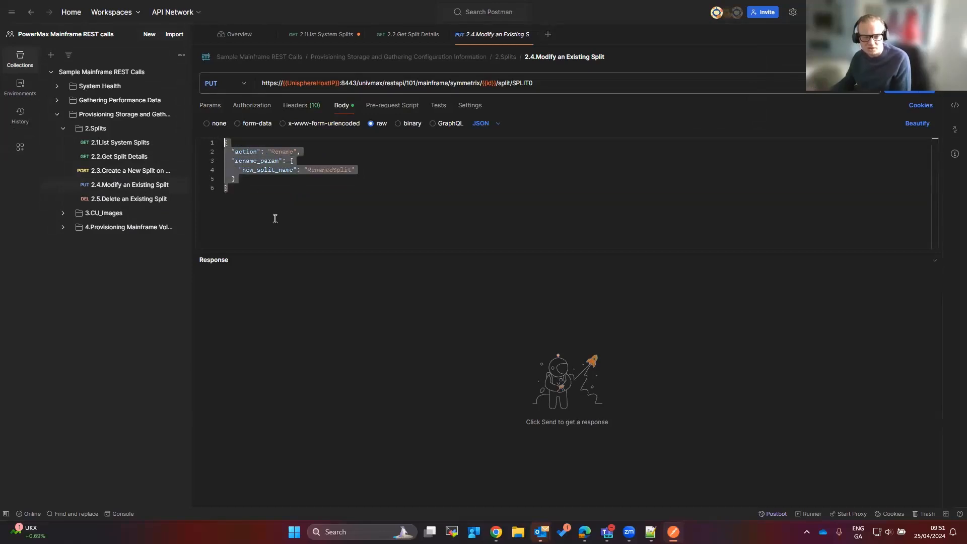
pyautogui.click(268, 191)
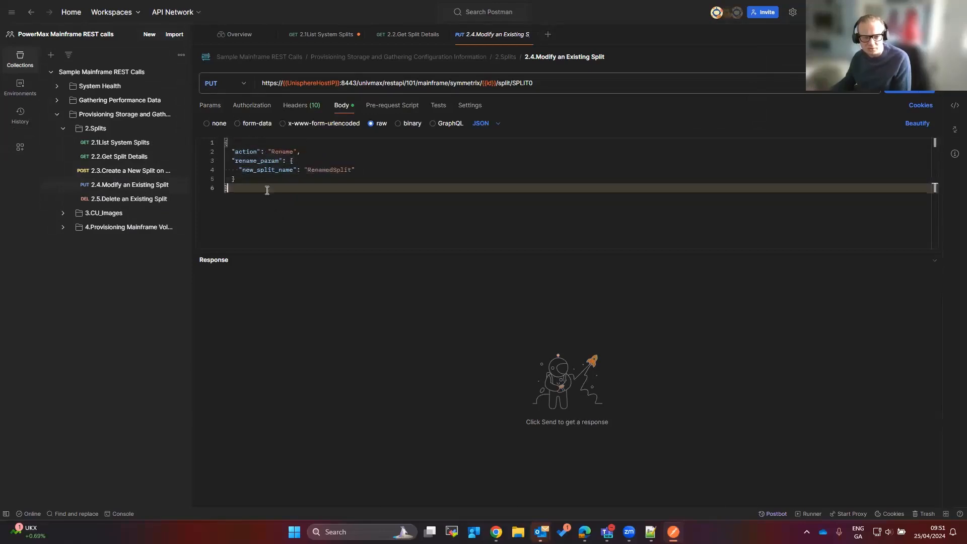
# Examine the action and rename_param entries in the Modify an Existing Split body
pyautogui.doubleClick(246, 154)
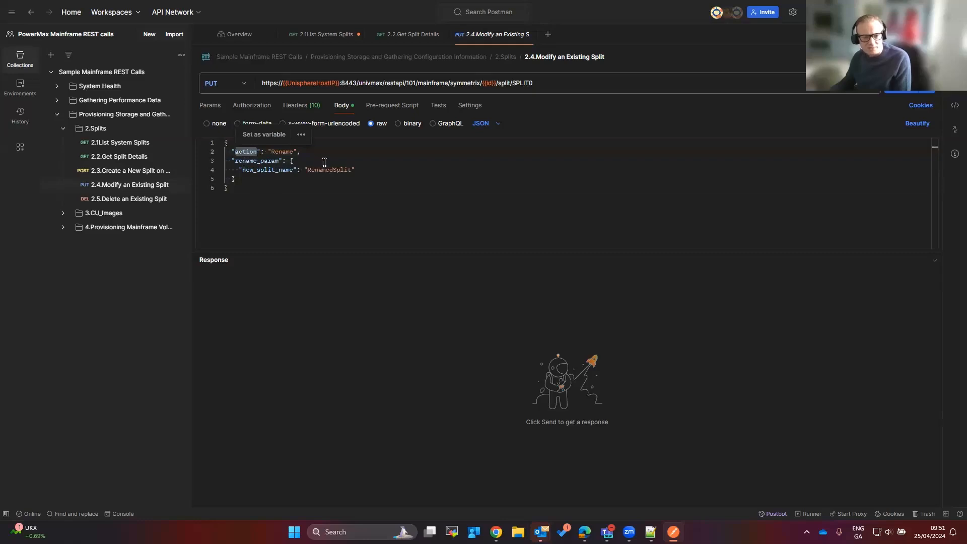
pyautogui.click(264, 160)
pyautogui.click(252, 152)
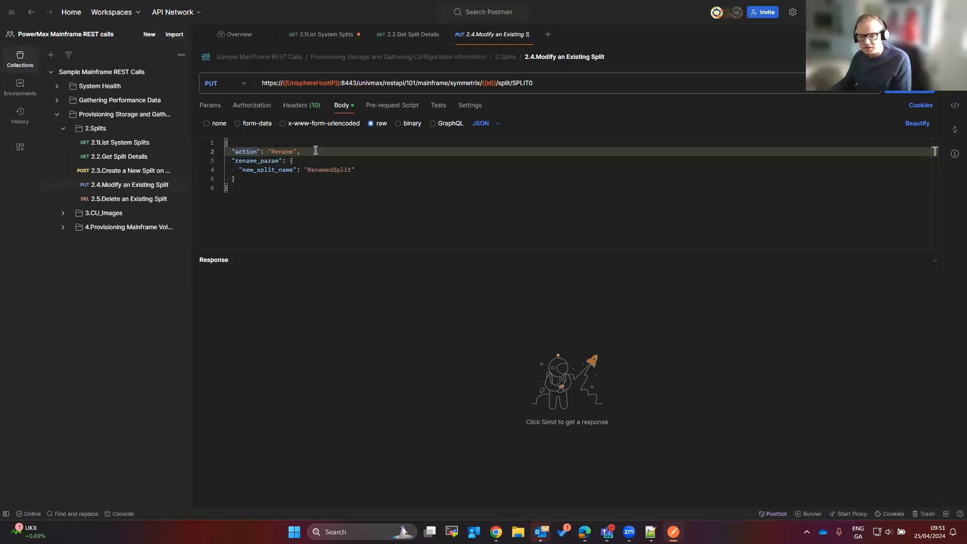
pyautogui.doubleClick(277, 151)
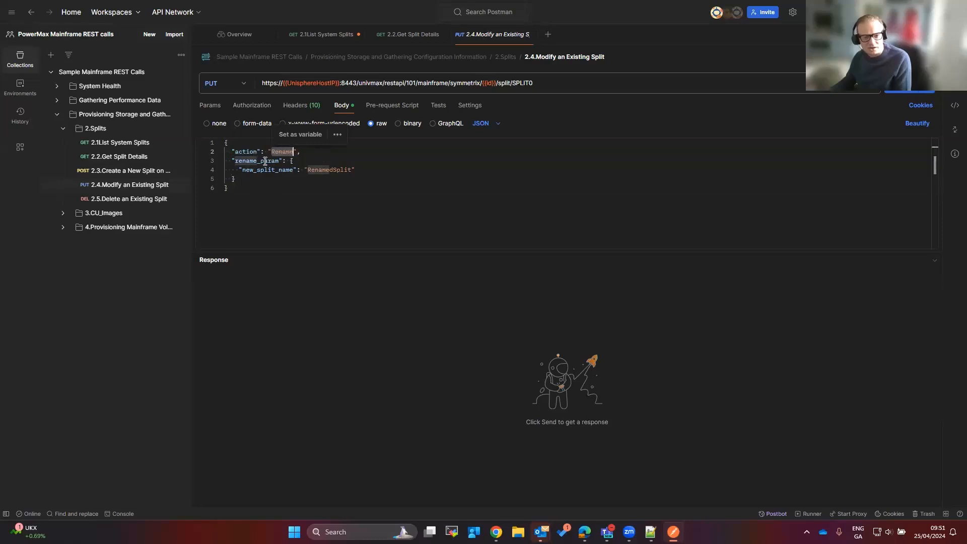
pyautogui.click(331, 181)
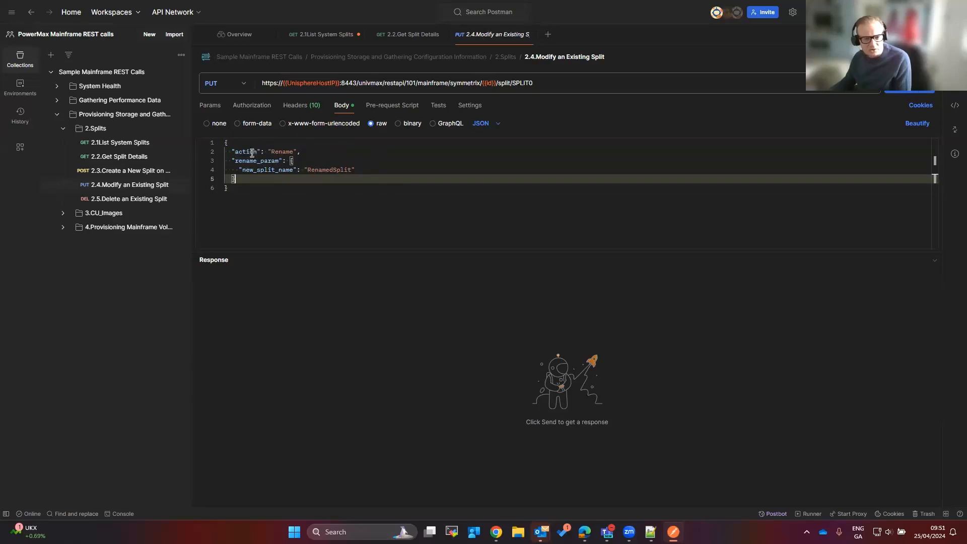
# Check the Rename action against the SPLIT0 target in the request URL and the new_split_name value in the body
pyautogui.doubleClick(286, 151)
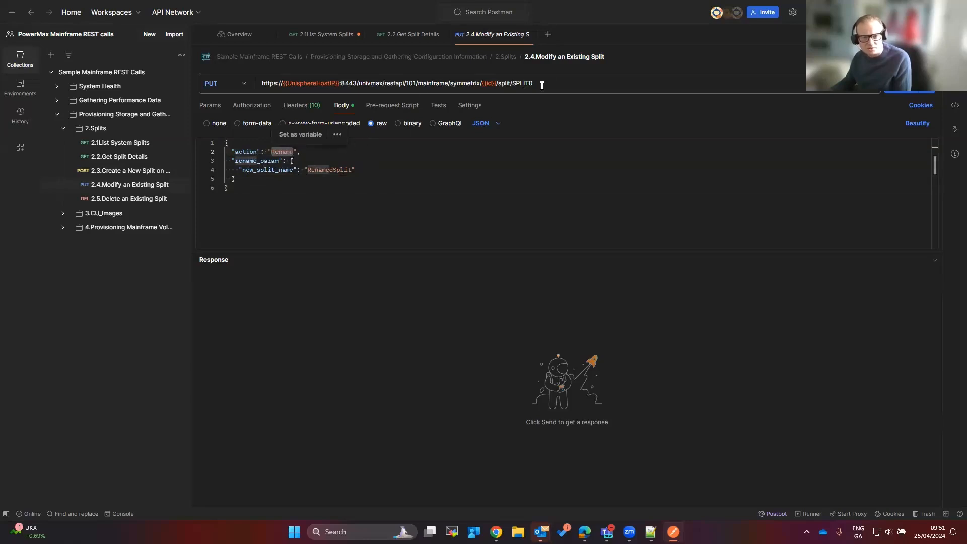
pyautogui.moveTo(542, 86); pyautogui.dragTo(515, 85)
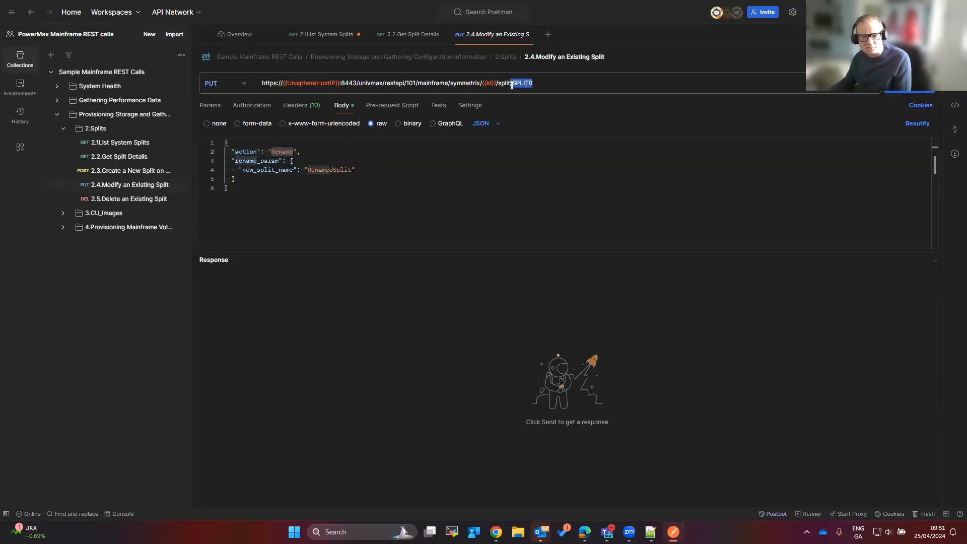
pyautogui.hotkey('ctrl', 'c')
pyautogui.click(365, 170)
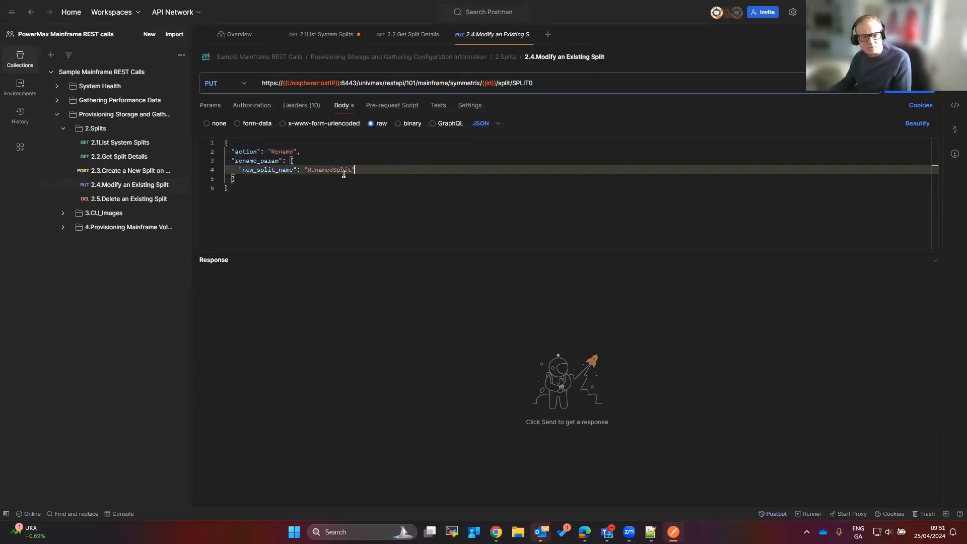
pyautogui.click(333, 170)
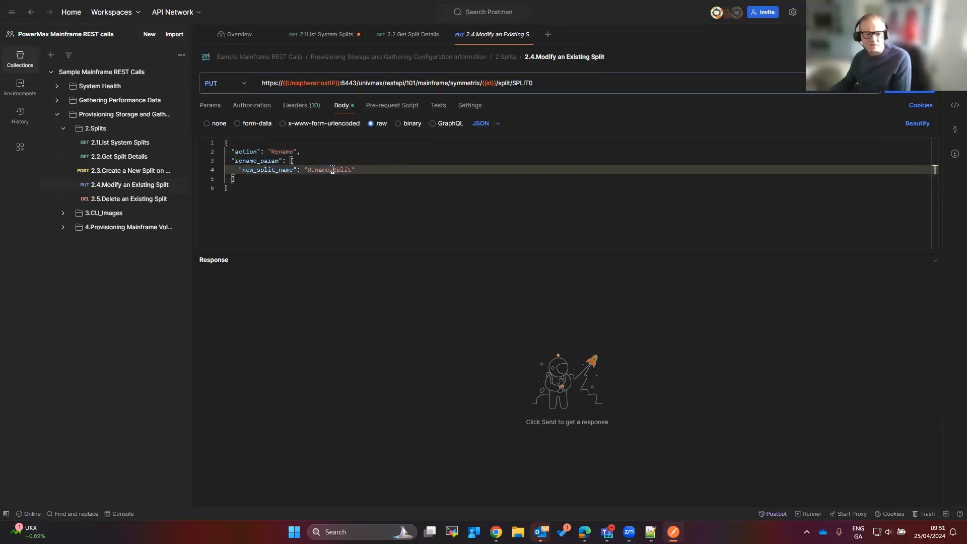
# Open the 2.5.Delete an Existing Split request and examine the split ID placeholder and full path in its URL
pyautogui.click(133, 203)
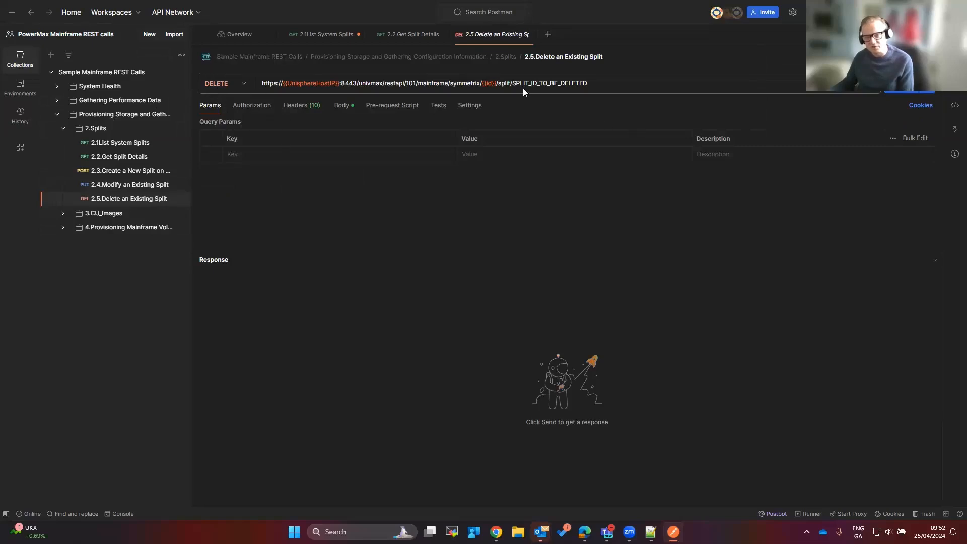
pyautogui.moveTo(511, 84); pyautogui.dragTo(609, 84)
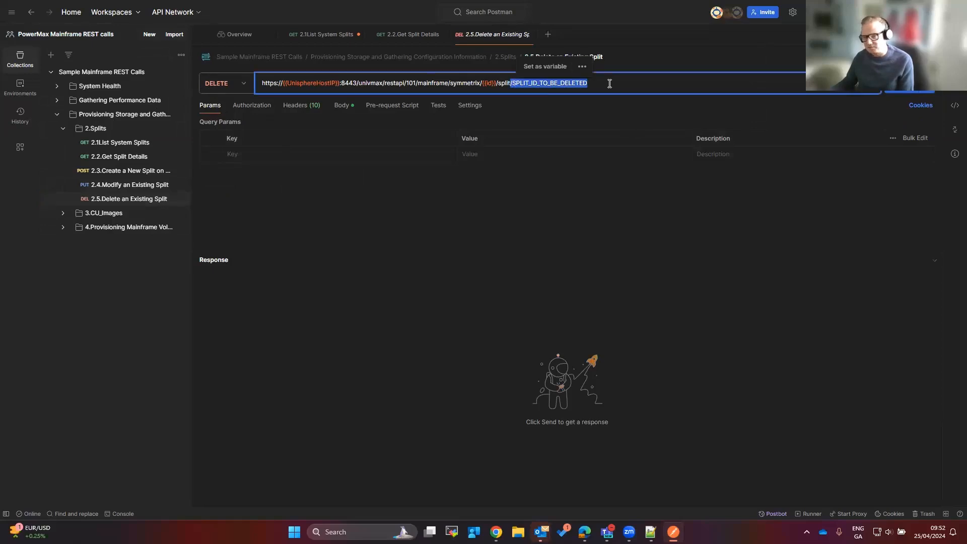
pyautogui.click(610, 84)
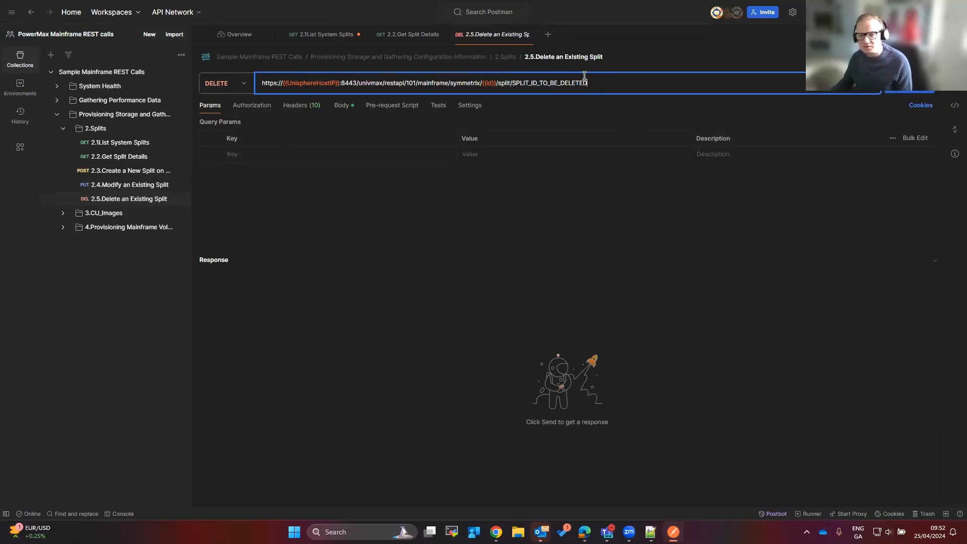
pyautogui.moveTo(603, 81); pyautogui.dragTo(267, 69)
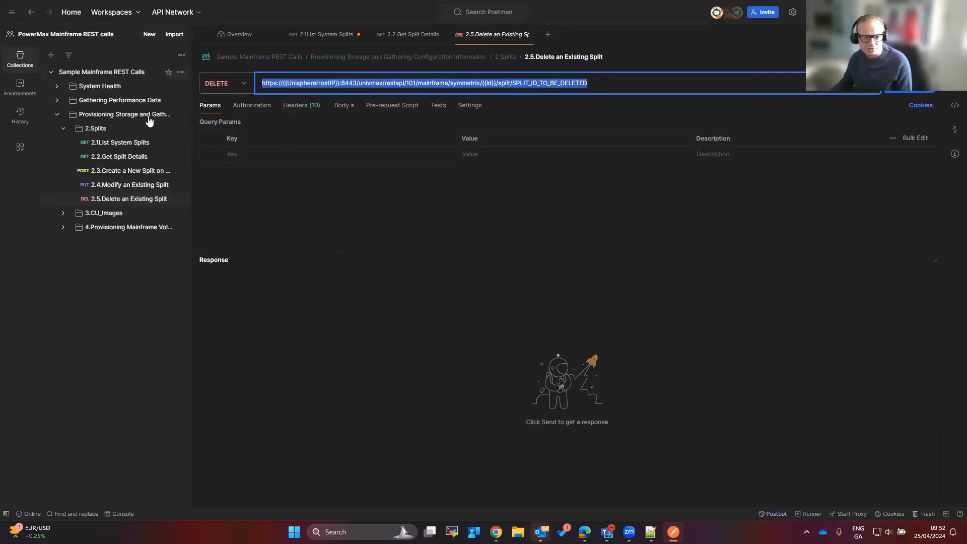
# Open the 3.1.Get CU Images On Split request from the 3.CU_Images folder, check that its URL targets SPLIT0, and send it
pyautogui.click(63, 213)
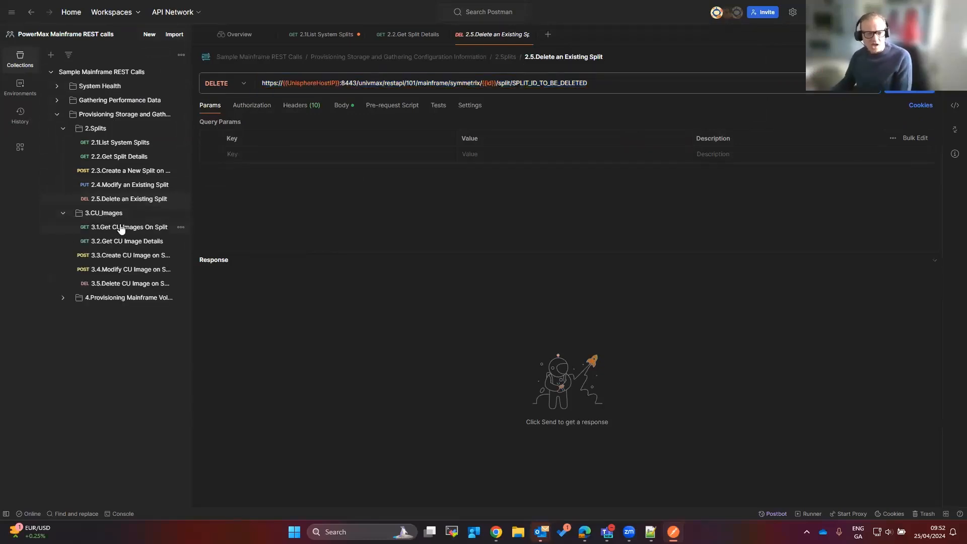
pyautogui.click(129, 228)
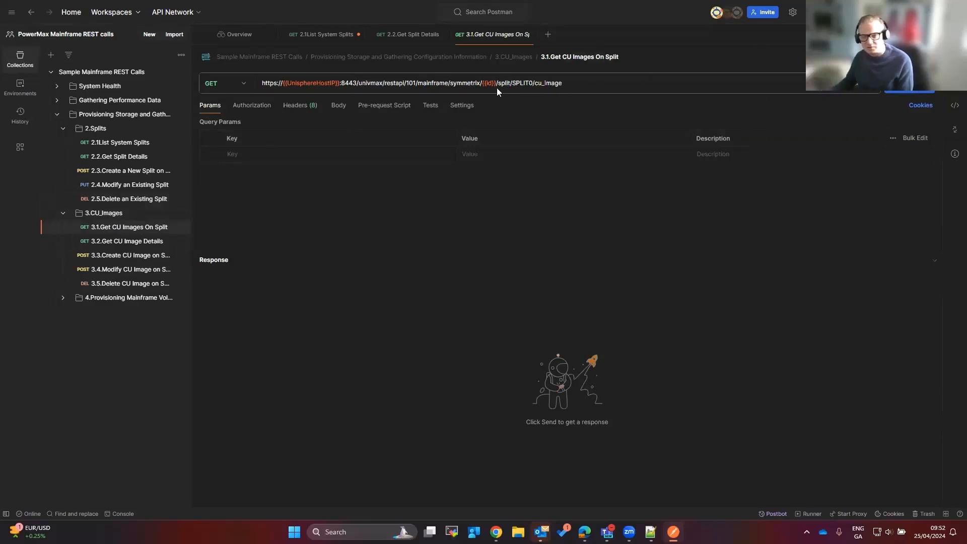
pyautogui.moveTo(511, 83); pyautogui.dragTo(534, 81)
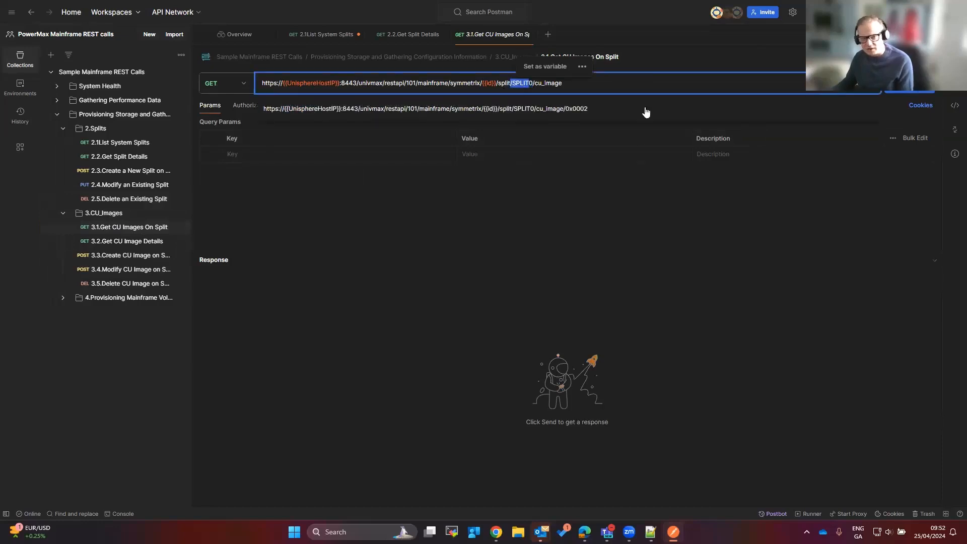
pyautogui.click(643, 87)
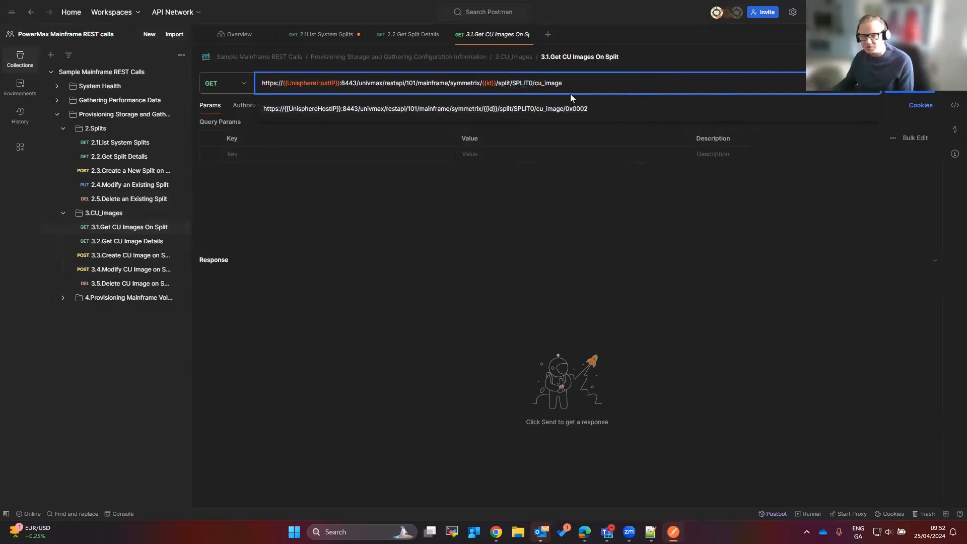
pyautogui.press('Return')
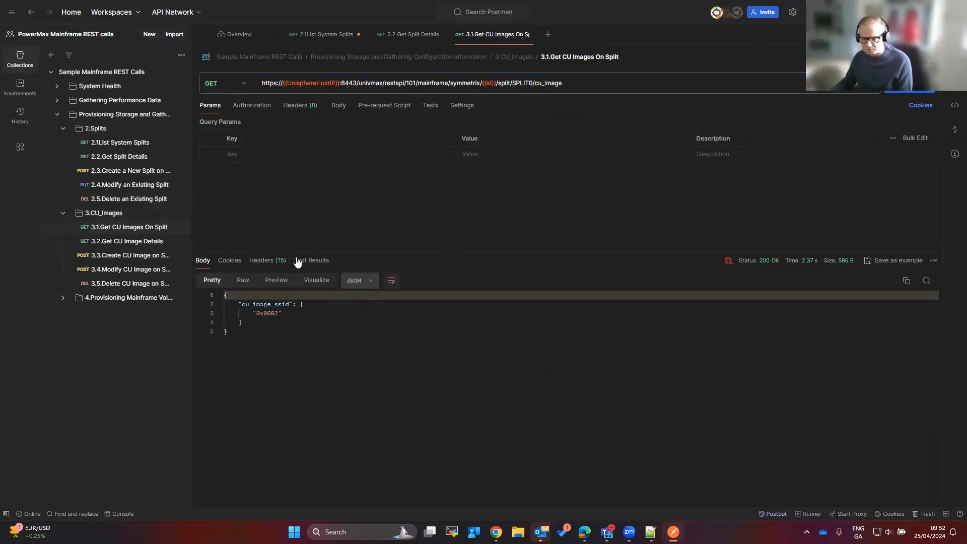
# Inspect the returned CU image SSID and open the 3.2.Get CU Image Details request
pyautogui.doubleClick(266, 314)
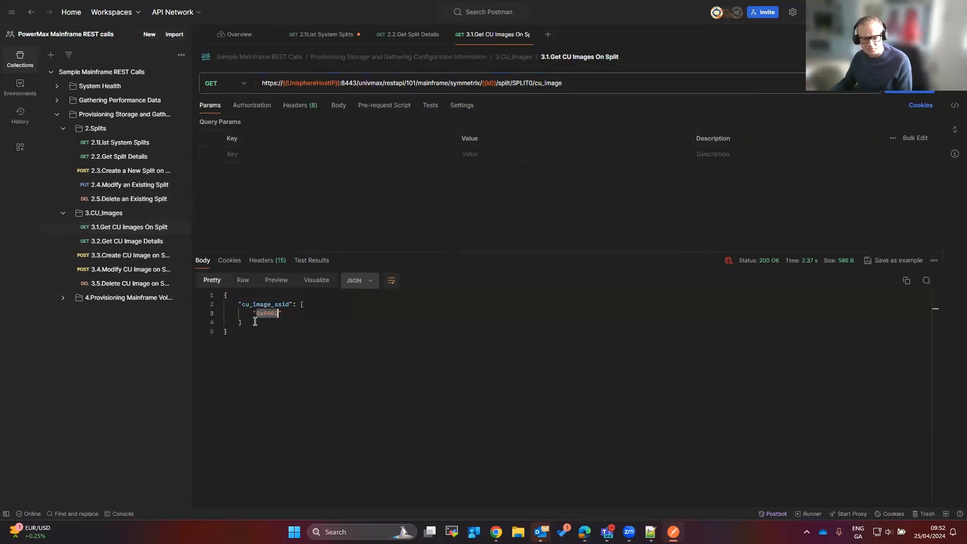
pyautogui.click(257, 315)
pyautogui.moveTo(258, 315); pyautogui.dragTo(280, 314)
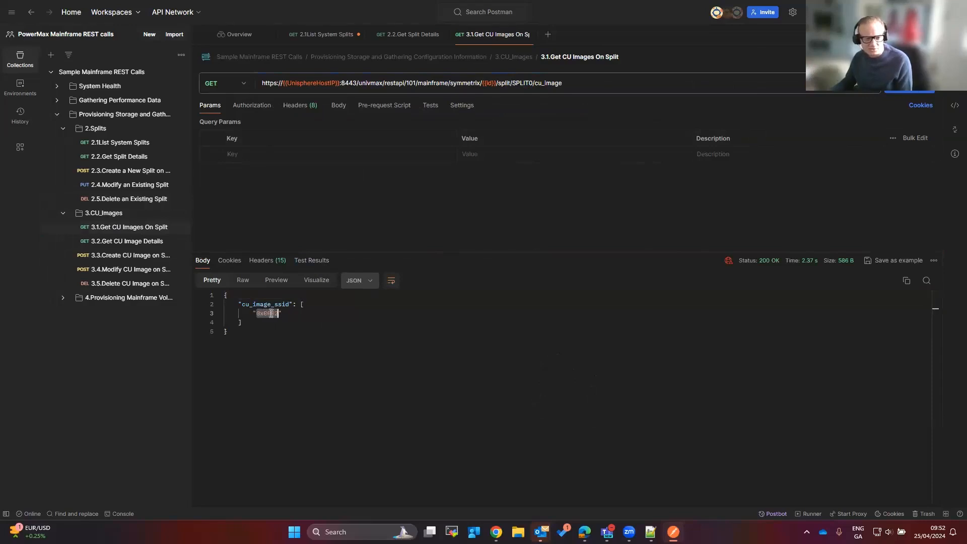
pyautogui.click(158, 242)
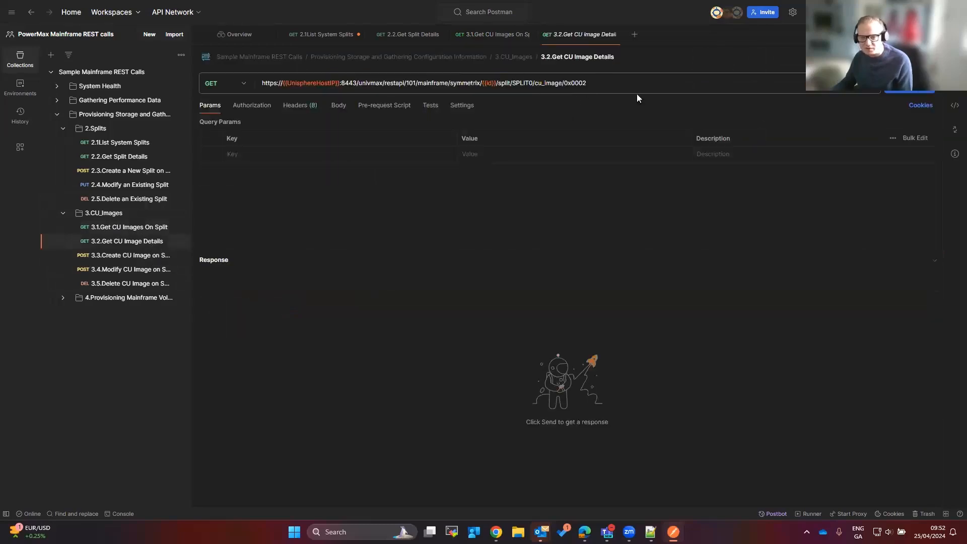
# Send the 3.2.Get CU Image Details request and check the CU image SSID at the end of its URL
pyautogui.click(907, 87)
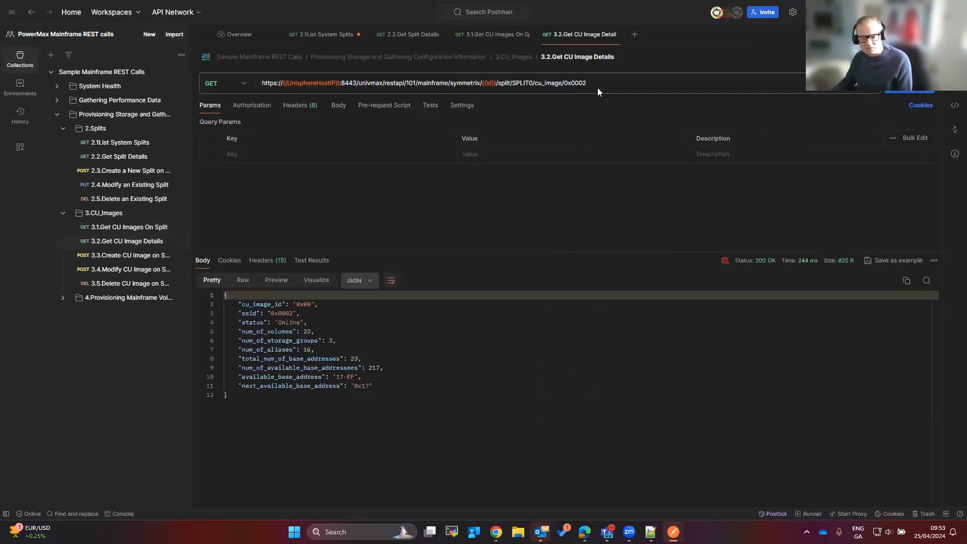
pyautogui.moveTo(587, 84); pyautogui.dragTo(564, 83)
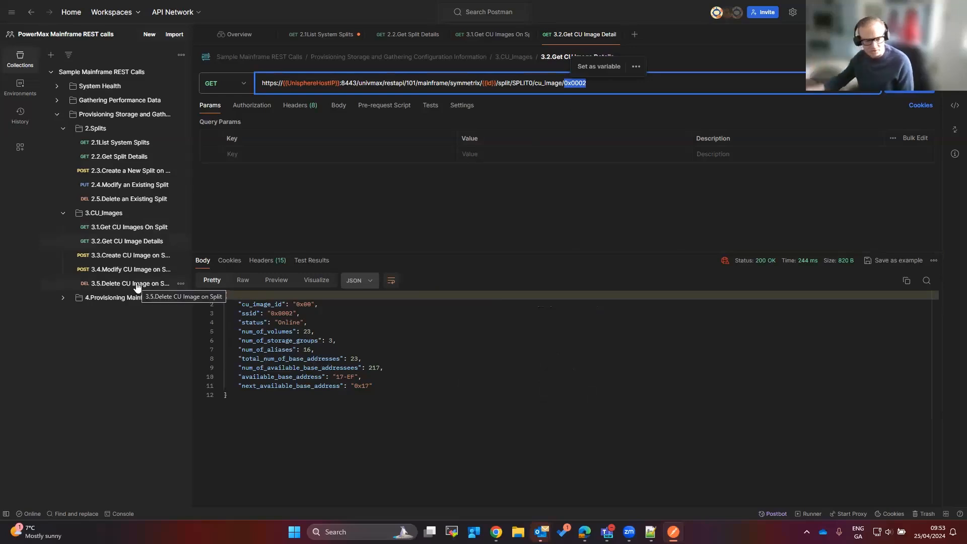
# Open the 3.3.Create CU Image on Split request and send it to create CU image 0x58 with SSID 0x5858 on SPLIT0
pyautogui.click(117, 261)
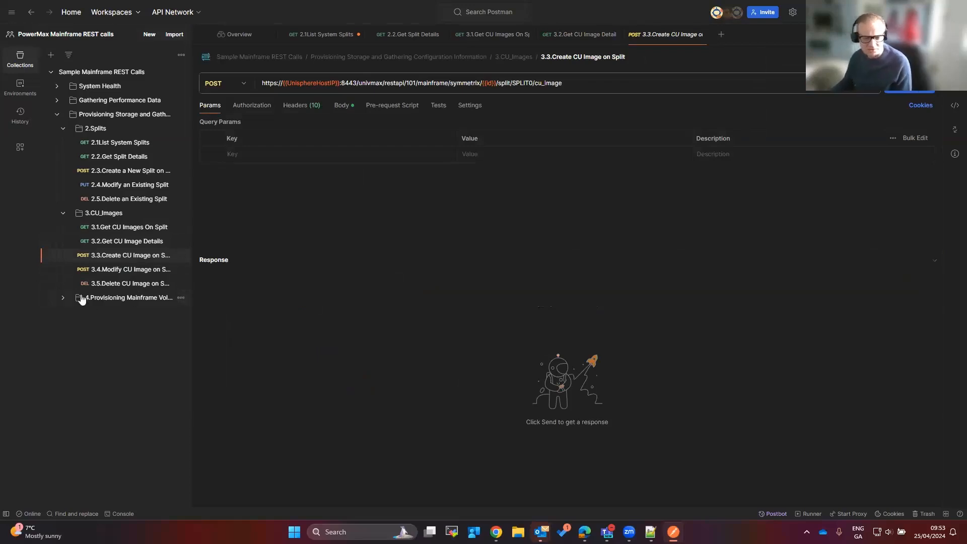
pyautogui.click(902, 93)
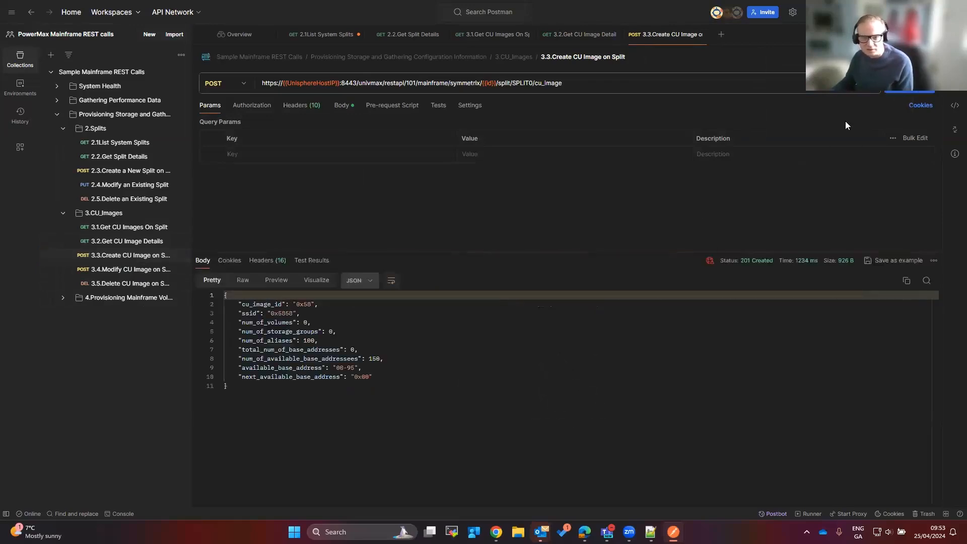
pyautogui.click(273, 386)
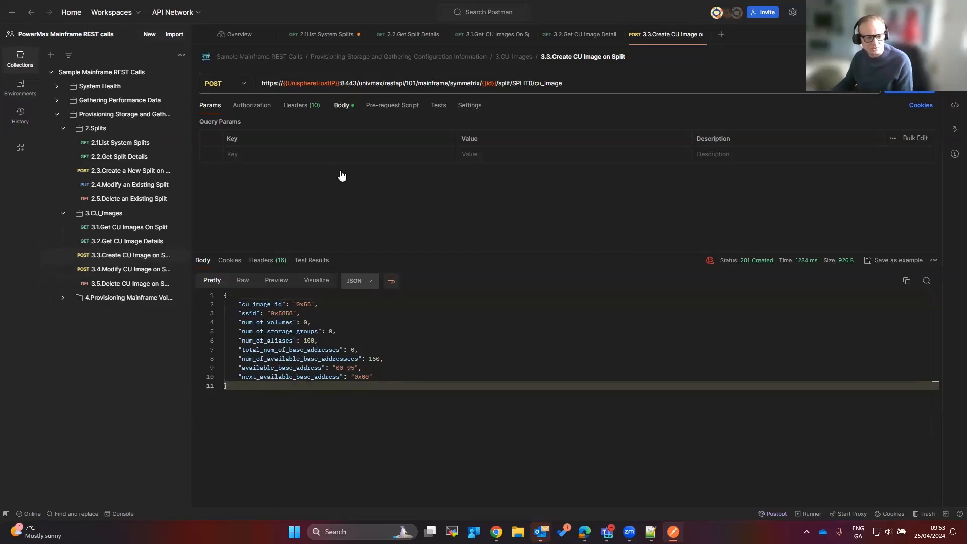
# Examine the create request's JSON body, checking the SSID and the numbers of base and alias addresses
pyautogui.click(336, 108)
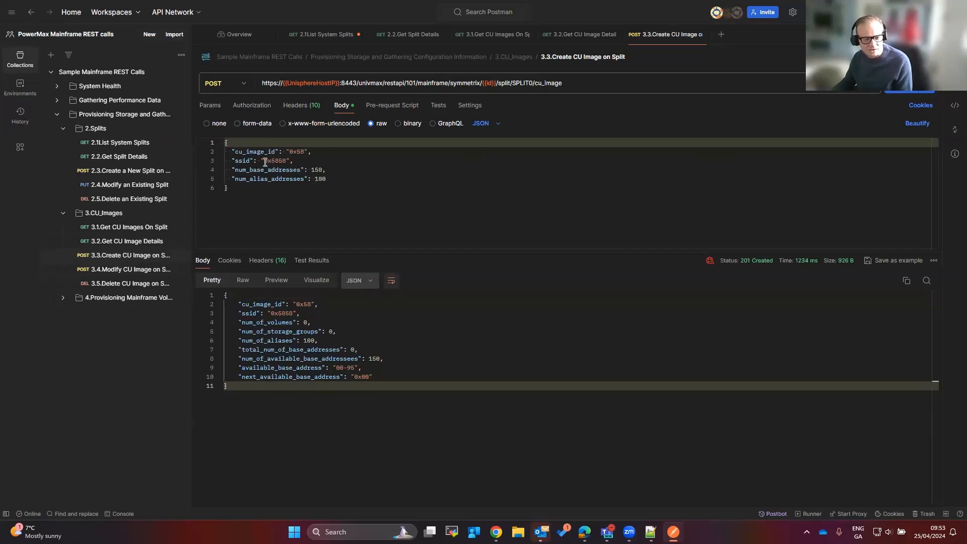
pyautogui.moveTo(263, 161); pyautogui.dragTo(283, 162)
pyautogui.moveTo(334, 180); pyautogui.dragTo(222, 169)
pyautogui.click(337, 211)
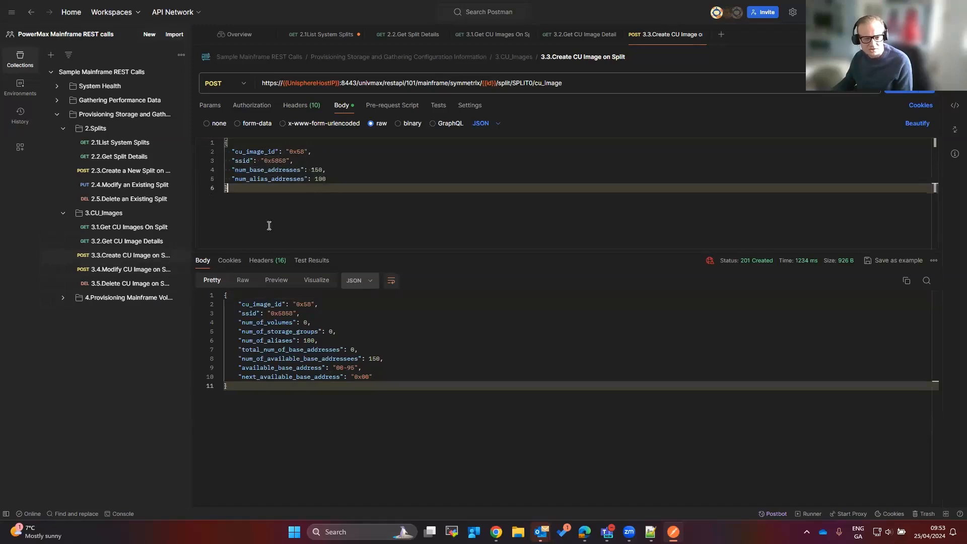
# Check the body of the 3.4.Modify CU Image on Split request and open the 3.5.Delete CU Image on Split request
pyautogui.click(141, 273)
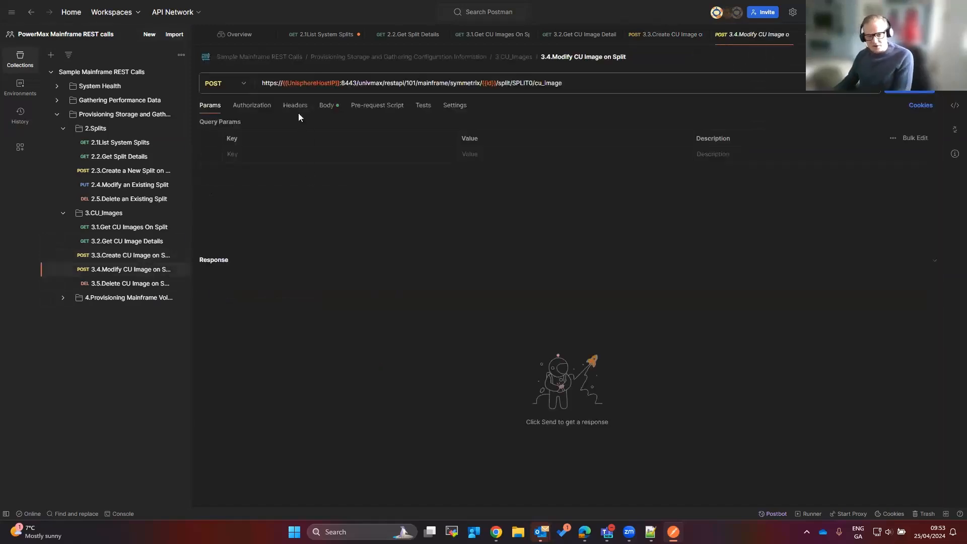
pyautogui.click(341, 106)
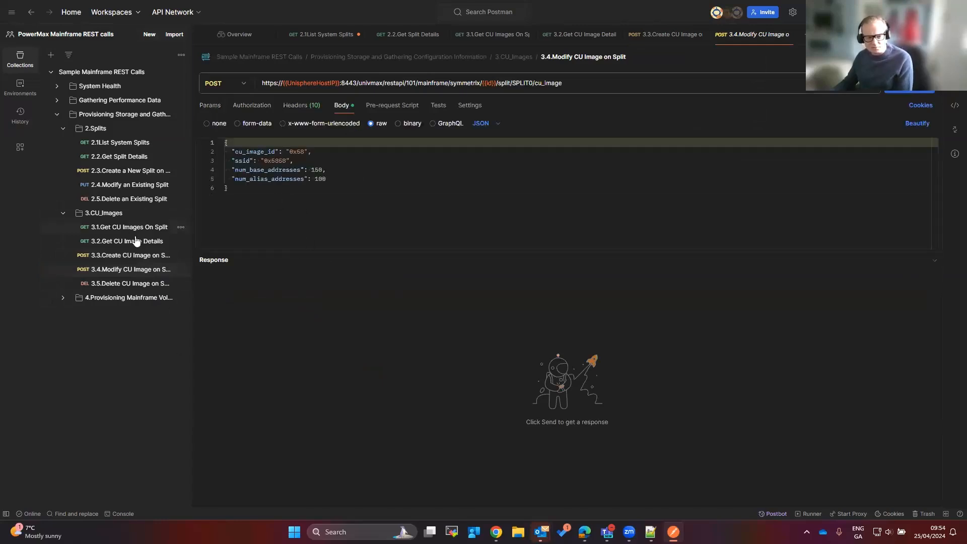
pyautogui.click(133, 284)
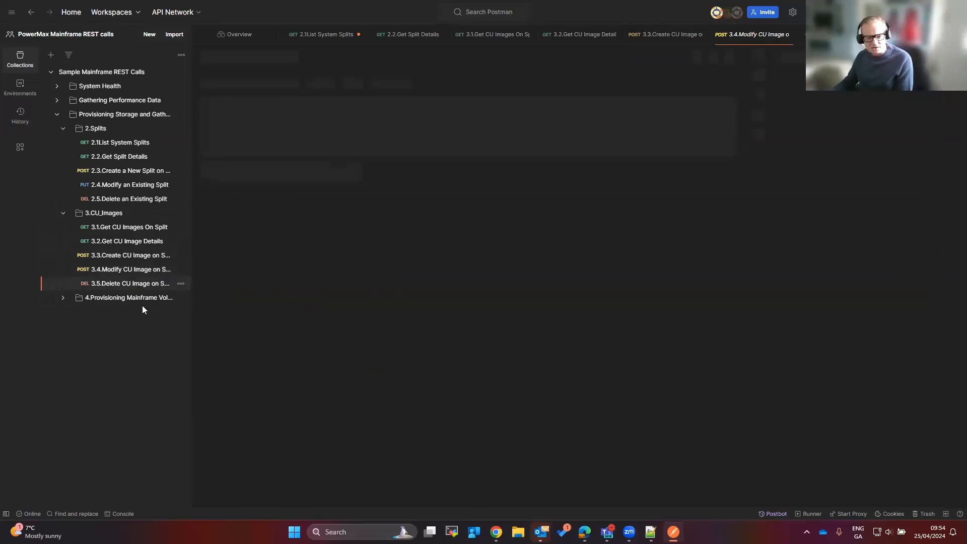
# Open the 4.1.Create New Mainframe Volumes request from the 4.Provisioning Mainframe Volumes folder and enlarge the view of its JSON body
pyautogui.click(64, 298)
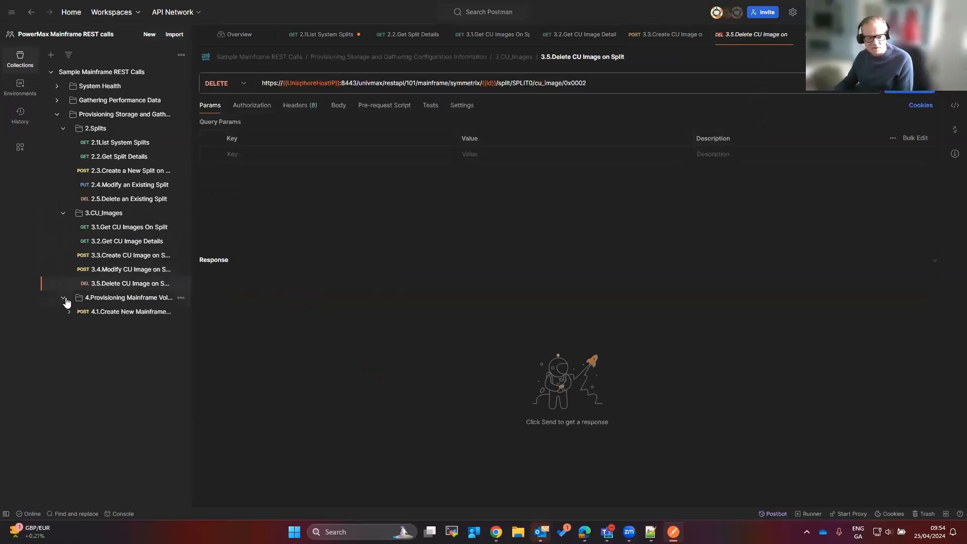
pyautogui.click(107, 313)
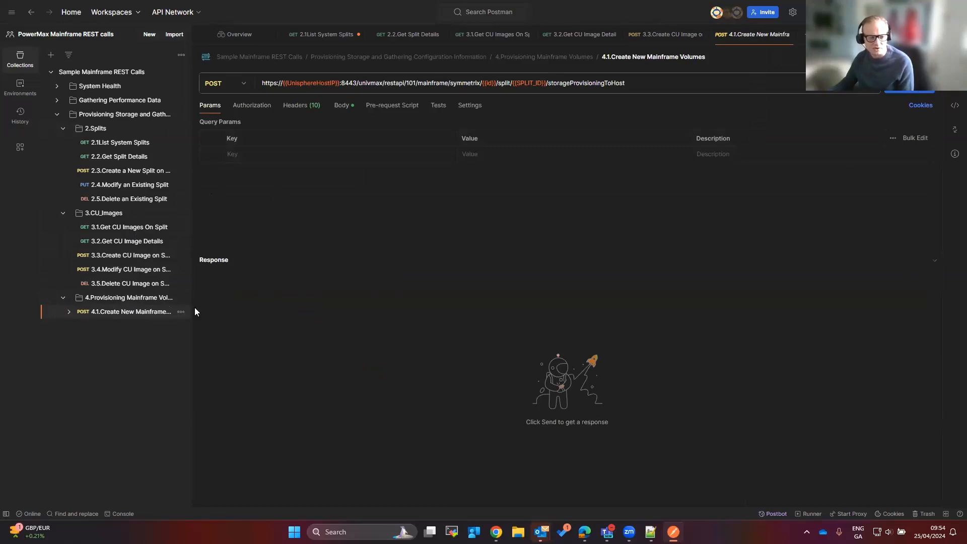
pyautogui.click(342, 106)
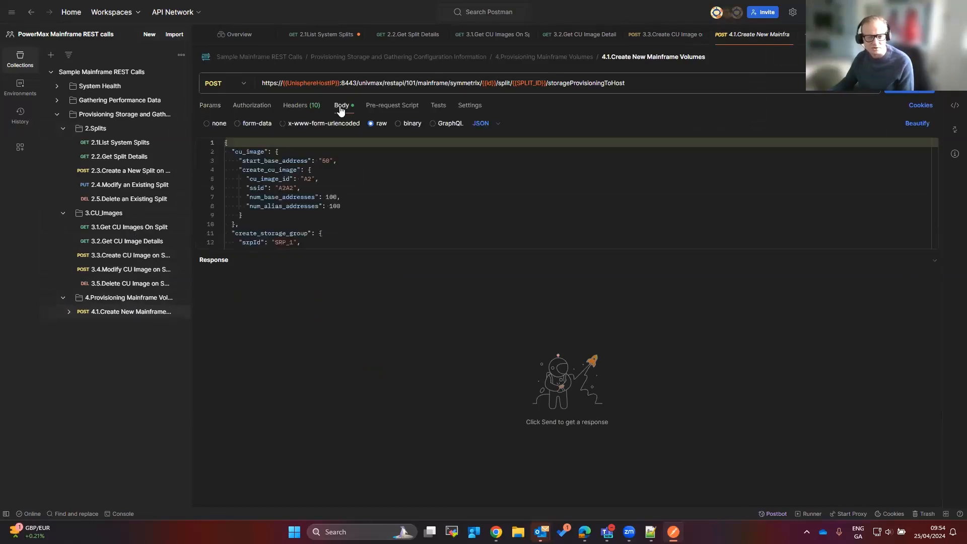
pyautogui.moveTo(409, 251); pyautogui.dragTo(408, 411)
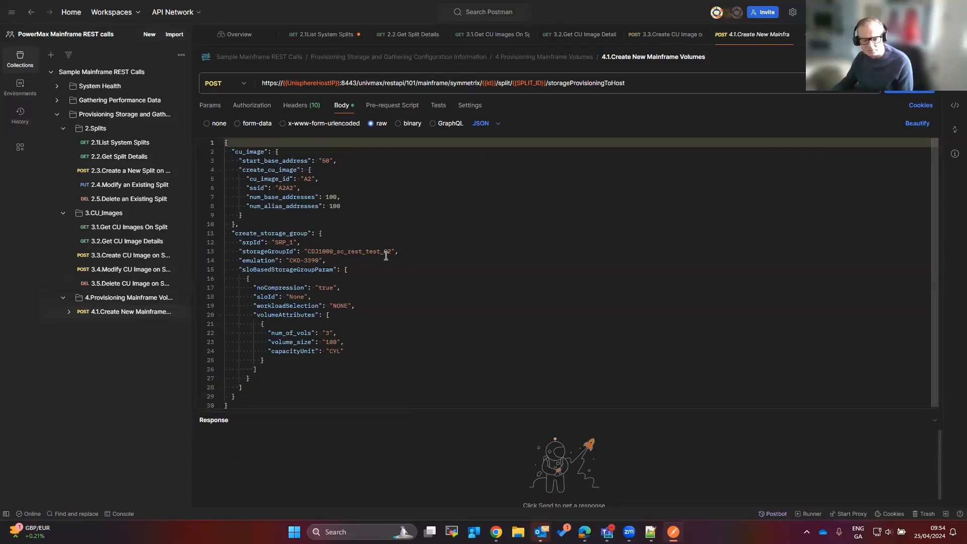
# Examine the storage group's emulation, noCompression and workloadSelection settings in the volume creation body
pyautogui.moveTo(290, 260); pyautogui.dragTo(318, 260)
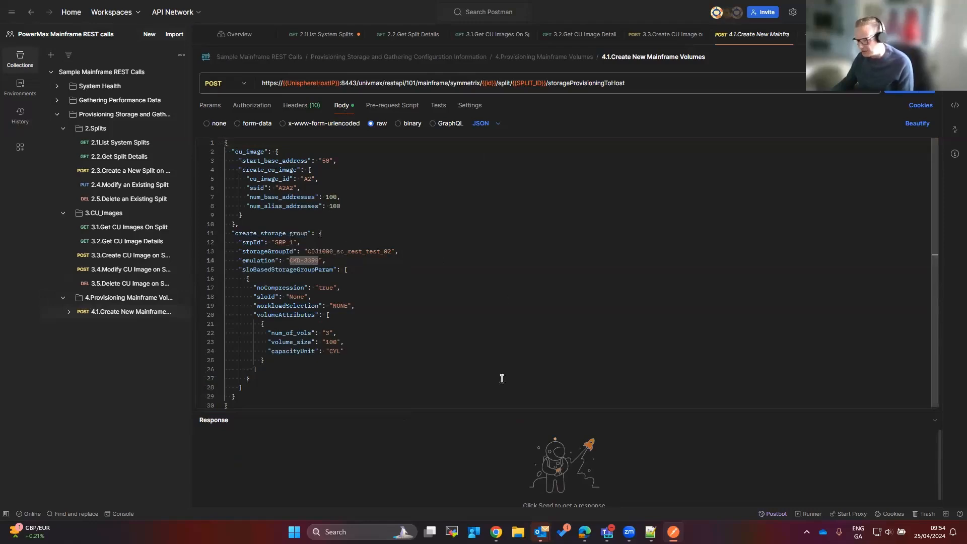
pyautogui.click(345, 306)
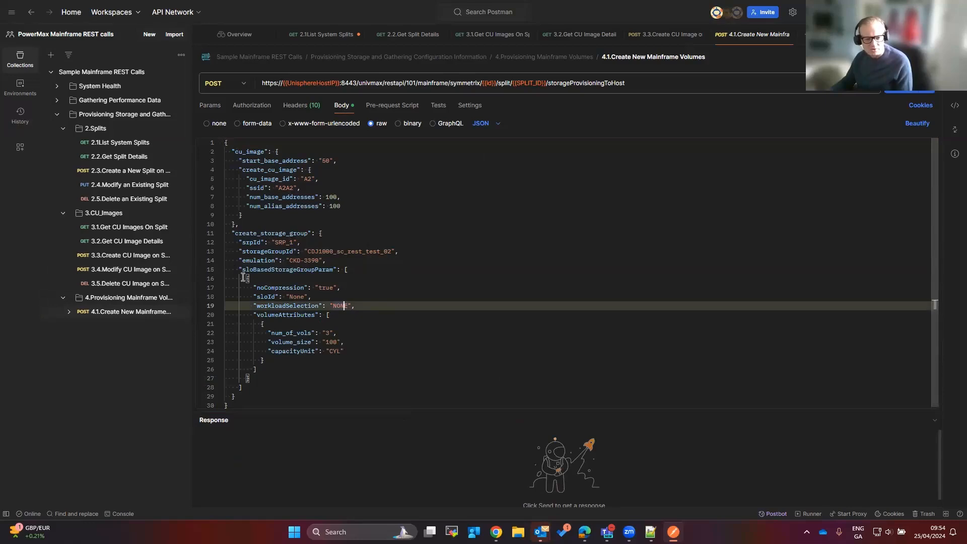
pyautogui.tripleClick(265, 292)
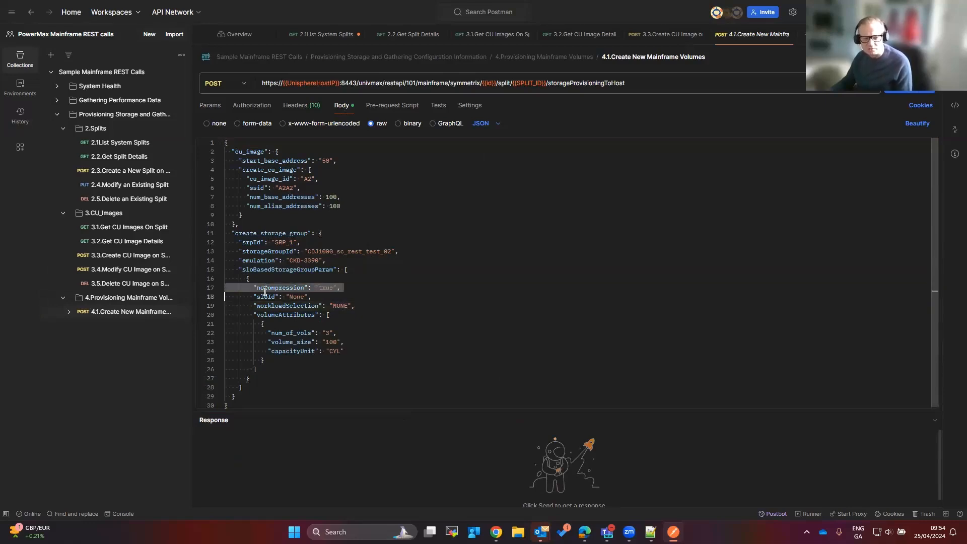
pyautogui.doubleClick(266, 288)
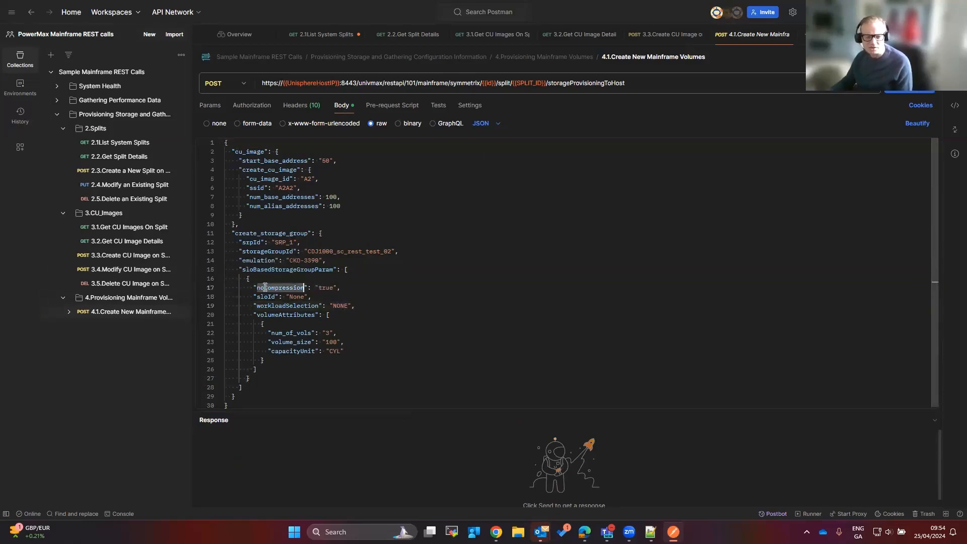
pyautogui.click(393, 306)
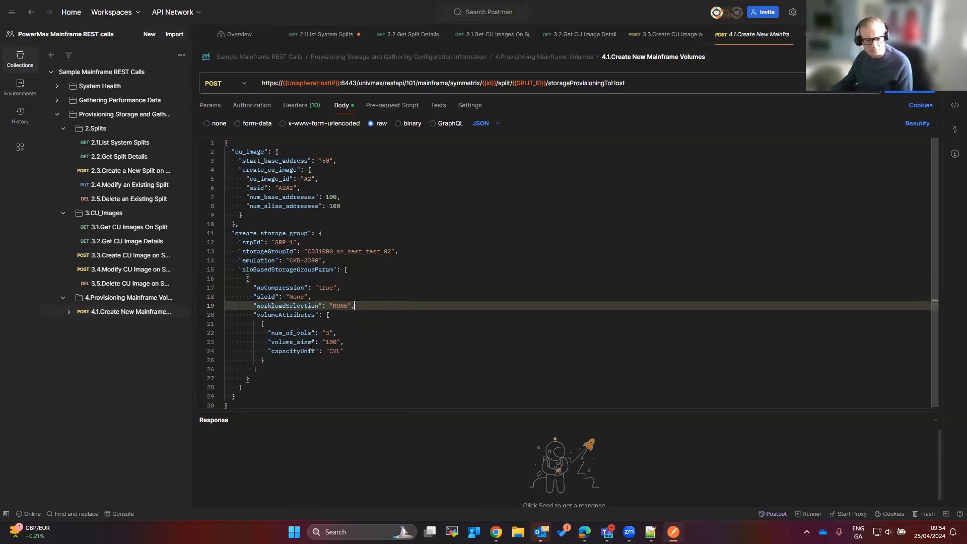
# Check the volumeAttributes block for the number of volumes, volume size and capacity unit
pyautogui.moveTo(372, 358); pyautogui.dragTo(160, 332)
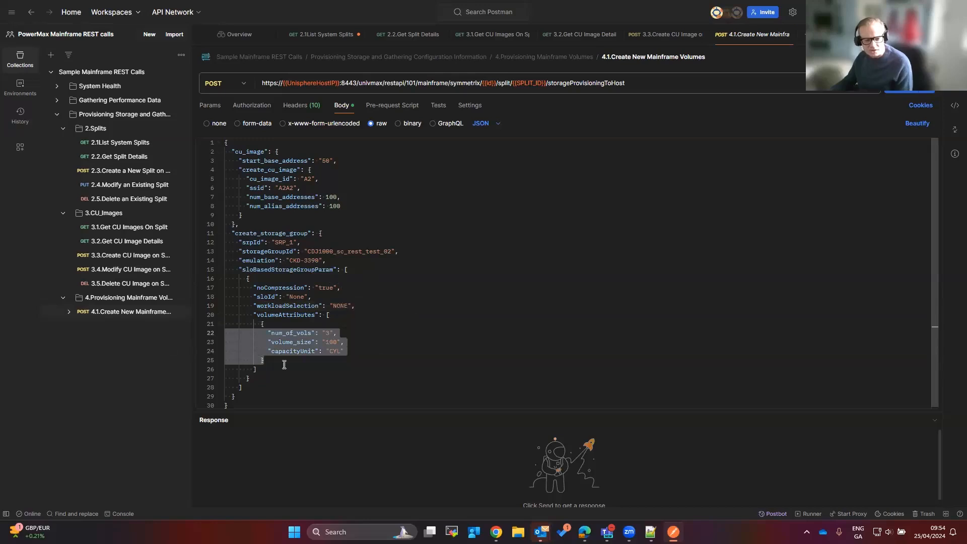
pyautogui.moveTo(284, 365); pyautogui.dragTo(284, 362)
pyautogui.click(395, 353)
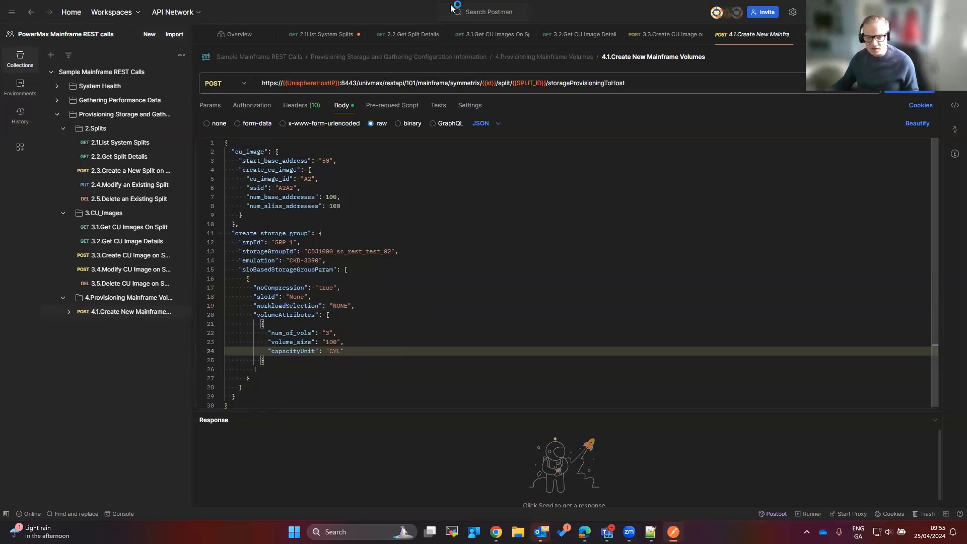
# Switch to the Chrome window showing the GSE_UK repository on GitHub
pyautogui.hotkey('alt', 'Tab')
pyautogui.hotkey('alt', 'Tab')
pyautogui.hotkey('alt', 'Tab')
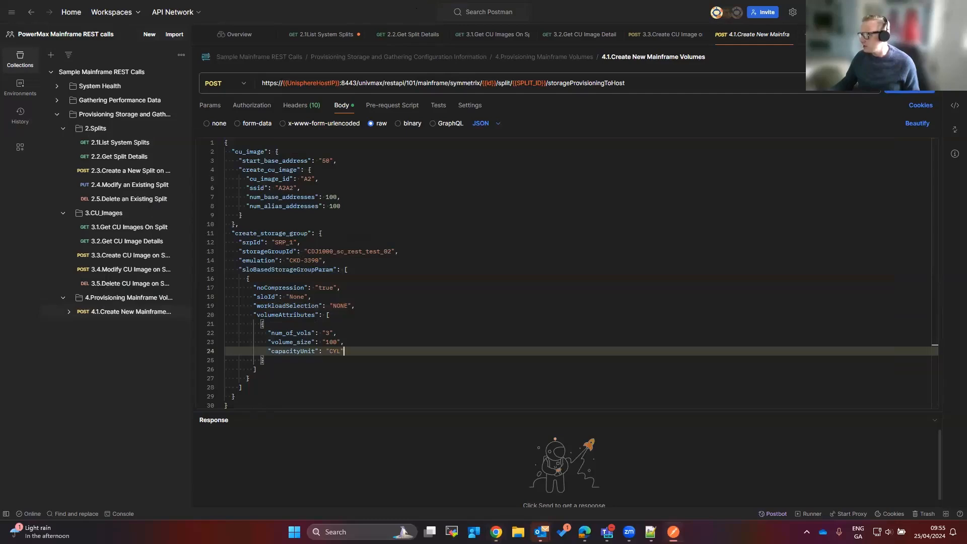
pyautogui.press('super')
pyautogui.press('Escape')
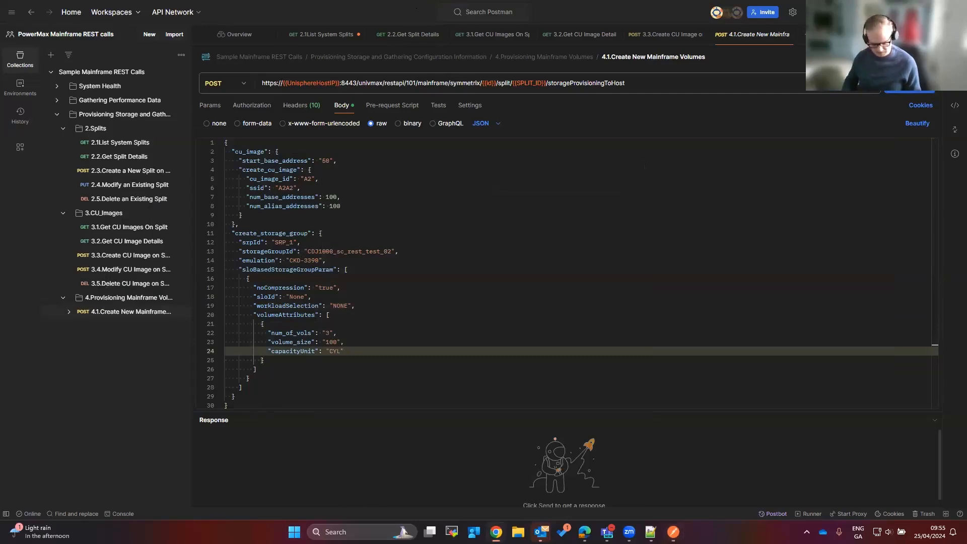
pyautogui.moveTo(966, 6); pyautogui.dragTo(650, 0)
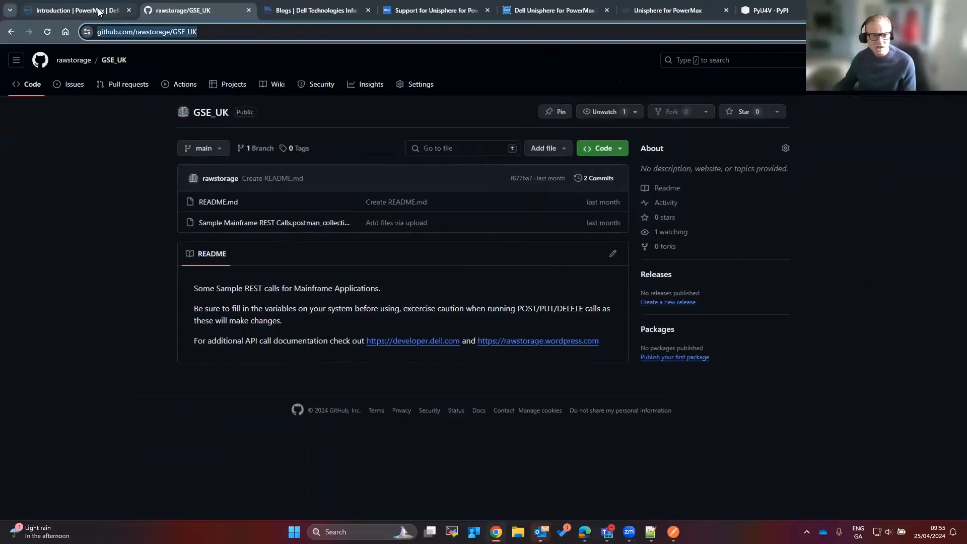
# Open the Dell Technologies Info Hub page of PowerMax and VMAX blogs and look through the listed articles
pyautogui.click(328, 10)
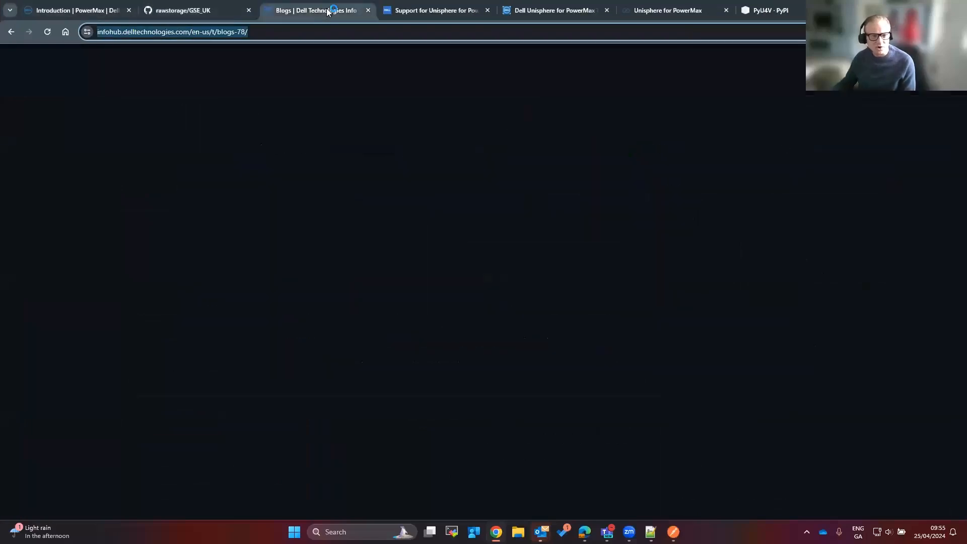
pyautogui.click(273, 35)
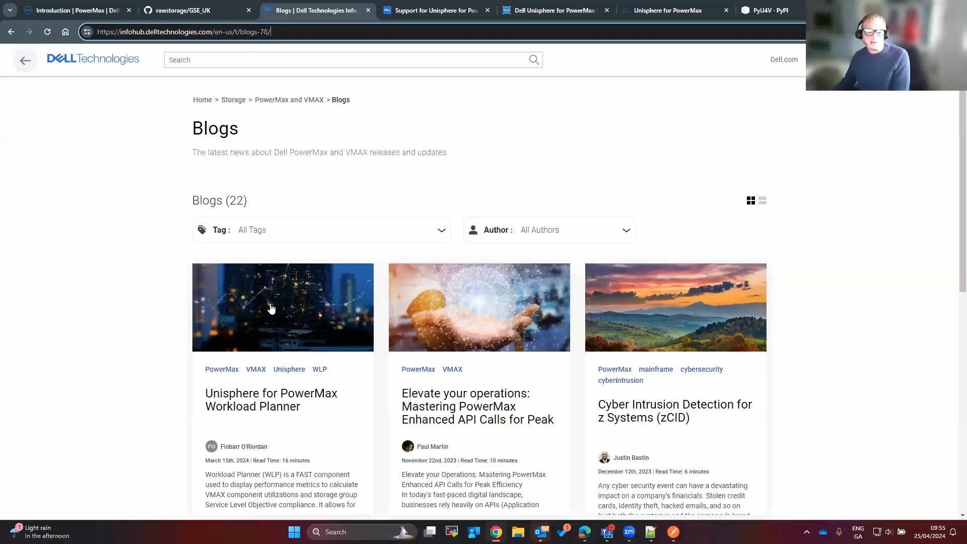
pyautogui.scroll(-2, 273, 320)
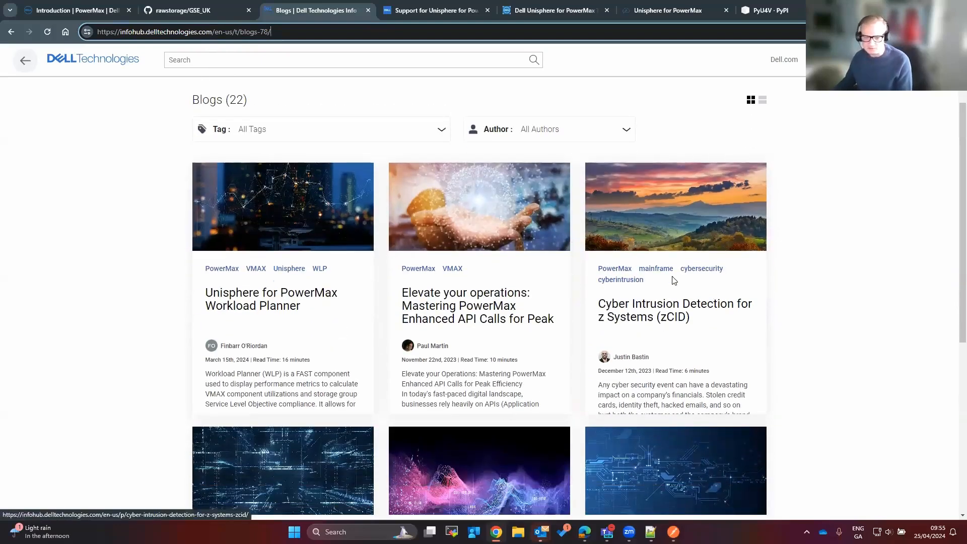
pyautogui.scroll(2, 674, 280)
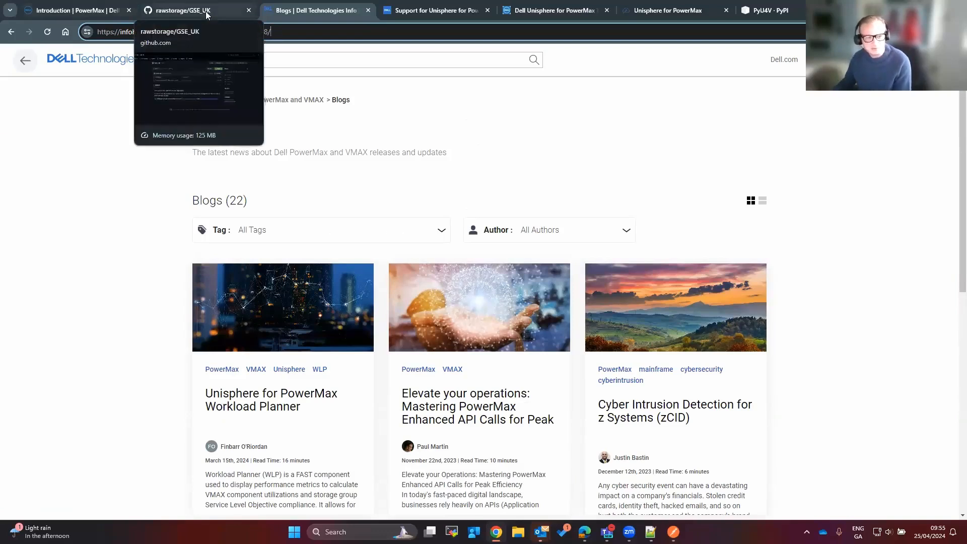
# Show the PowerMax 10.1.0 API documentation on developer.dell.com and look through its index of endpoints
pyautogui.click(87, 12)
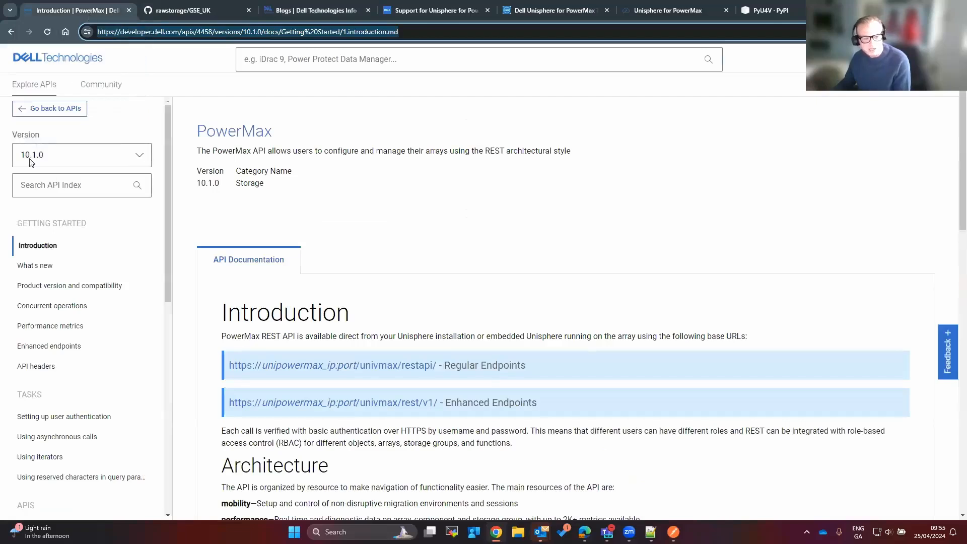
pyautogui.scroll(-5, 79, 247)
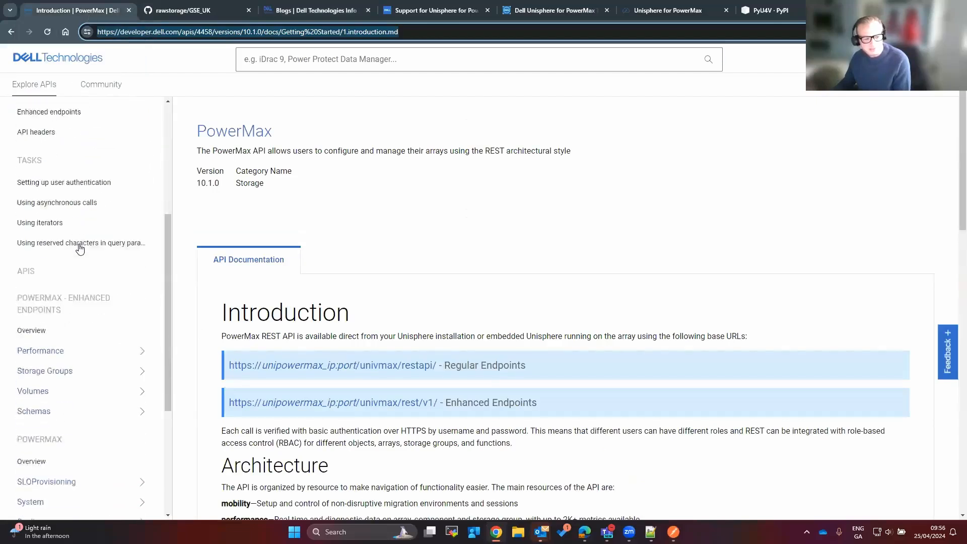
pyautogui.scroll(-2, 78, 248)
pyautogui.scroll(2, 77, 245)
pyautogui.scroll(-4, 76, 252)
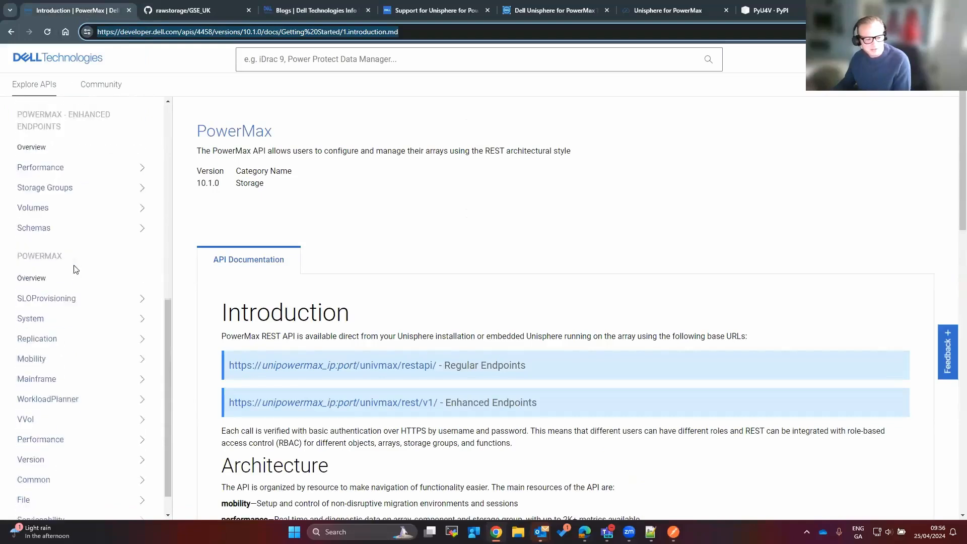
# Expand the Mainframe API category and open the documentation of the List Mainframe Systems call
pyautogui.click(60, 353)
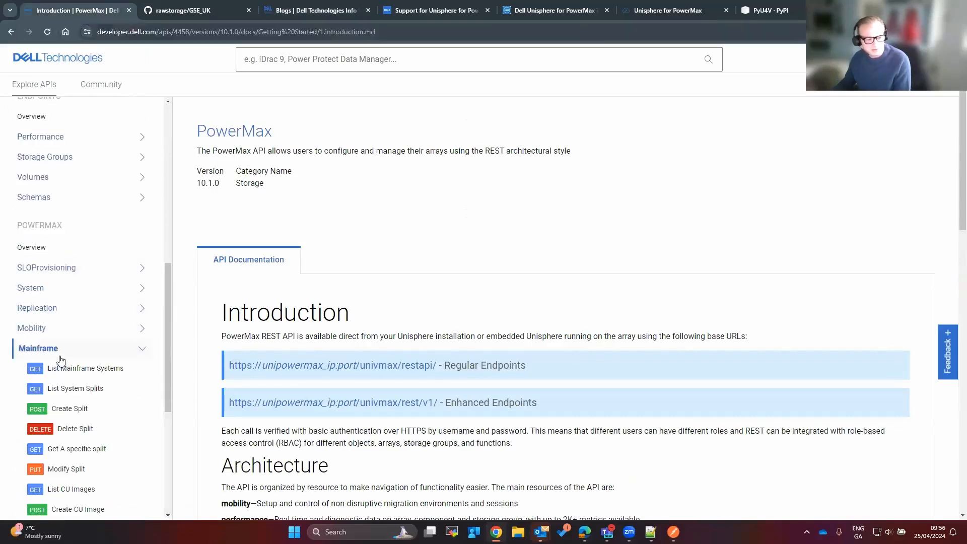
pyautogui.click(63, 368)
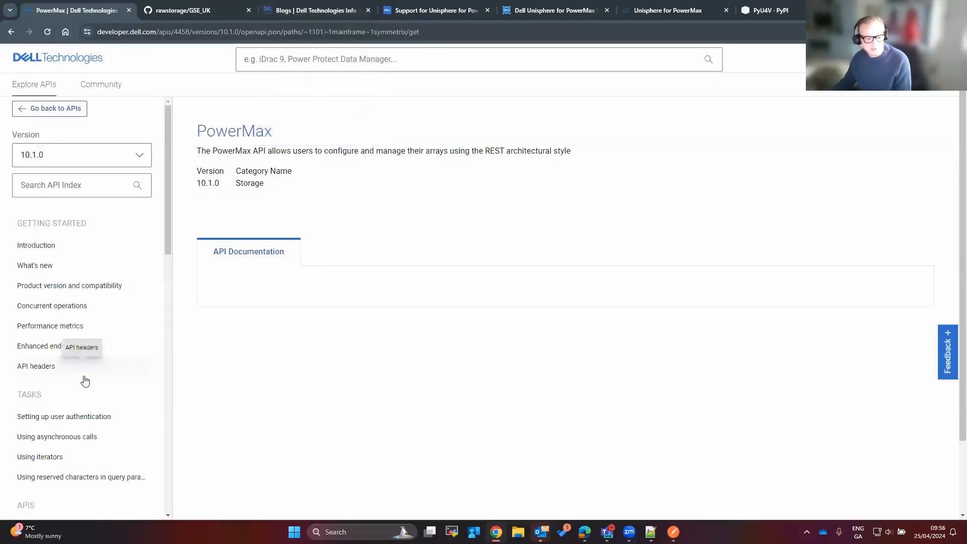
pyautogui.scroll(-8, 91, 348)
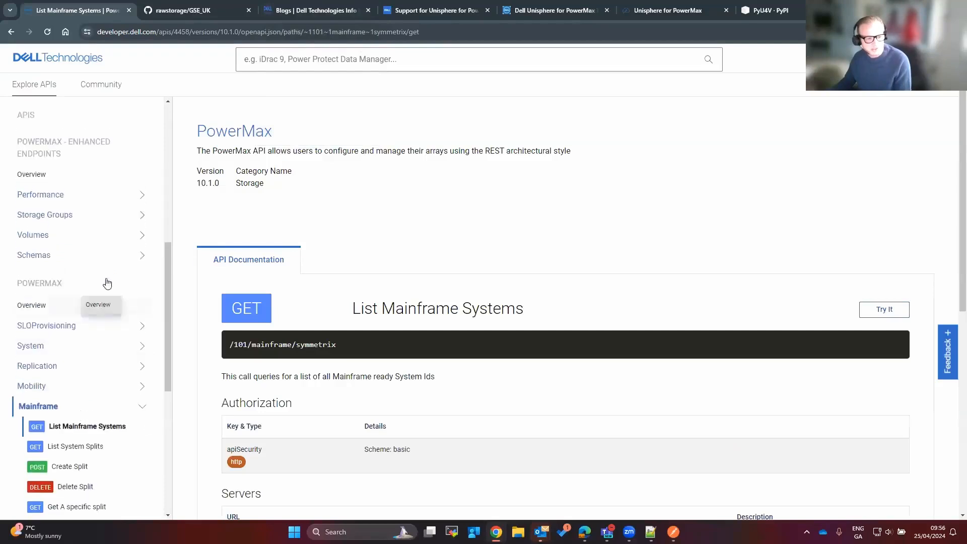
pyautogui.scroll(2, 106, 282)
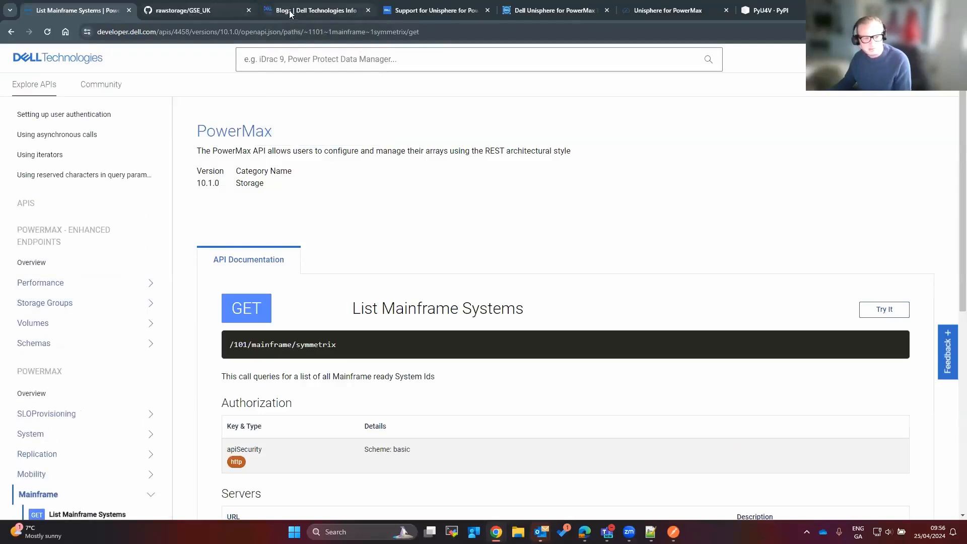
# Show the GSE_UK repository on GitHub and the Dell Technologies Info Hub page of PowerMax and VMAX blogs
pyautogui.click(191, 10)
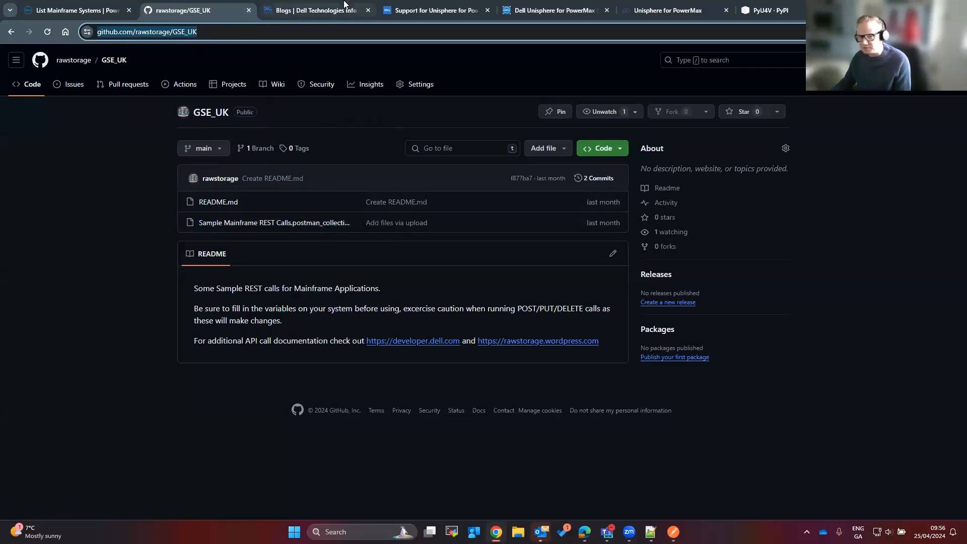
pyautogui.moveTo(332, 11)
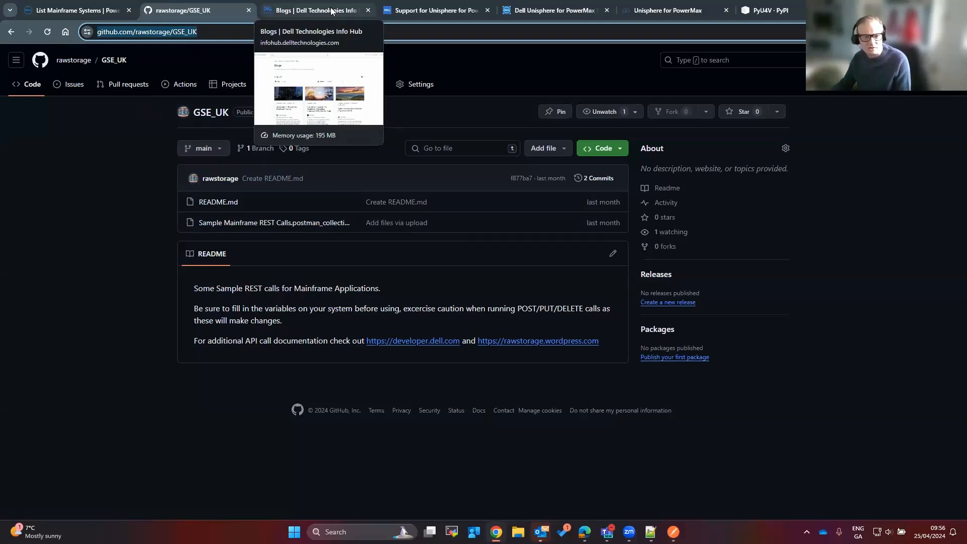
pyautogui.click(333, 11)
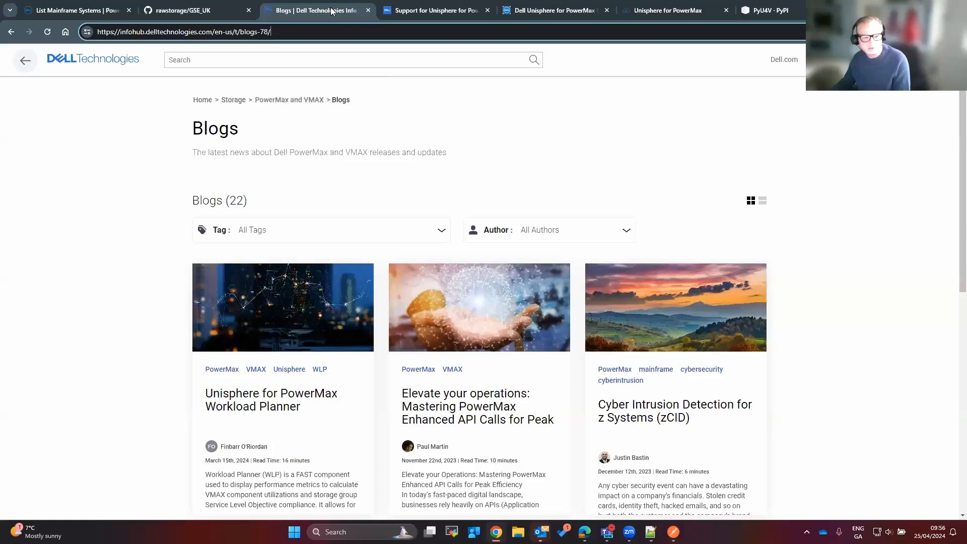
# Look through the knowledge articles on the Unisphere for PowerMax support page and show the 10.1.0 Product Guide
pyautogui.click(438, 11)
pyautogui.scroll(10, 573, 188)
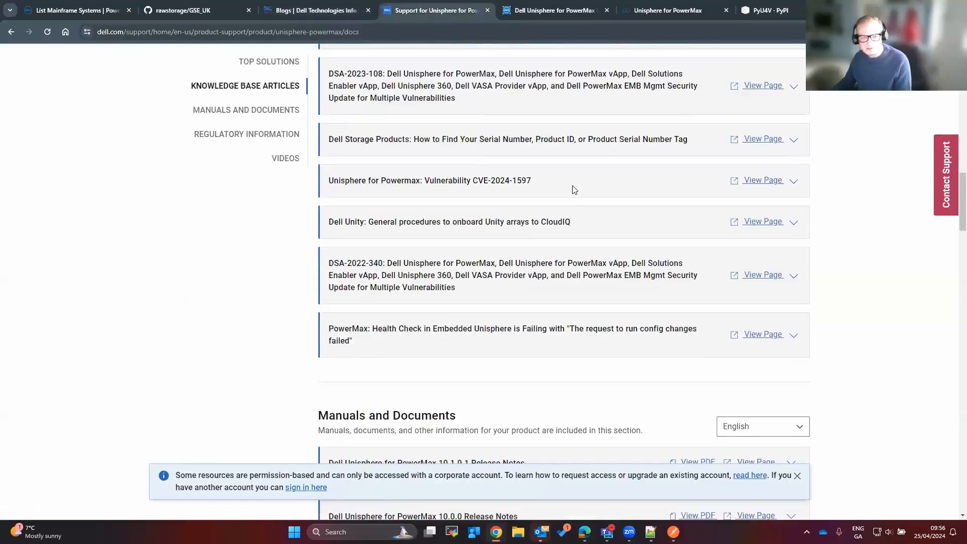
pyautogui.scroll(4, 393, 84)
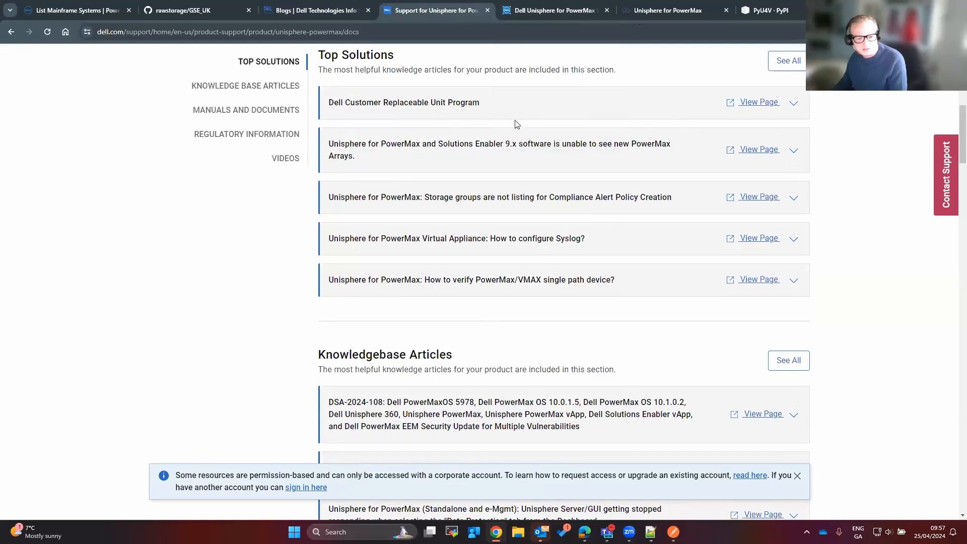
pyautogui.click(528, 11)
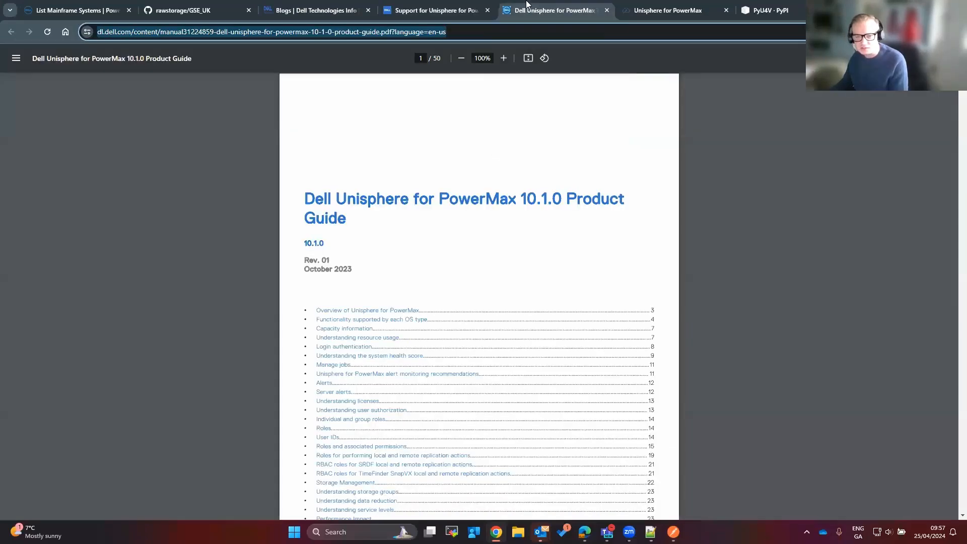
# Show the Unisphere for PowerMax overview and look through the PyU4V project description on PyPI
pyautogui.click(635, 5)
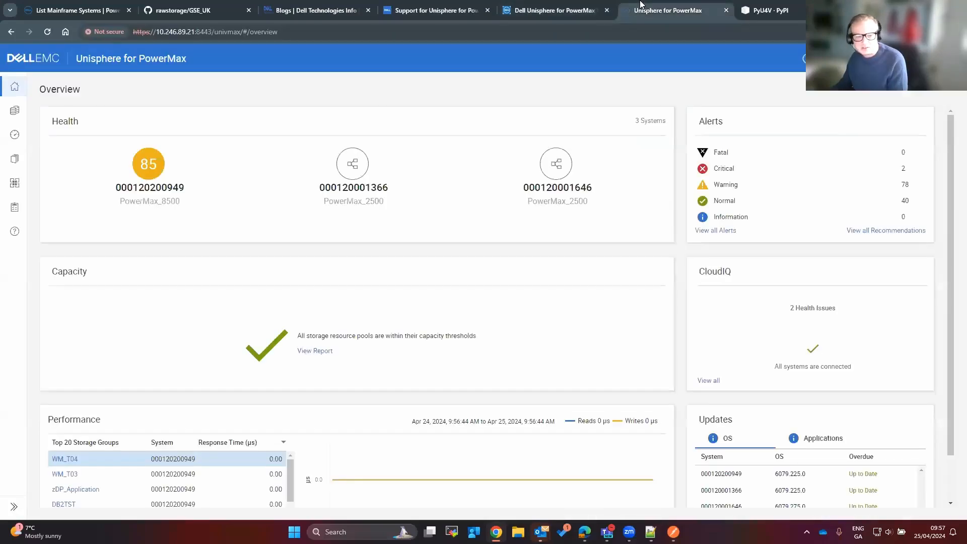
pyautogui.click(761, 7)
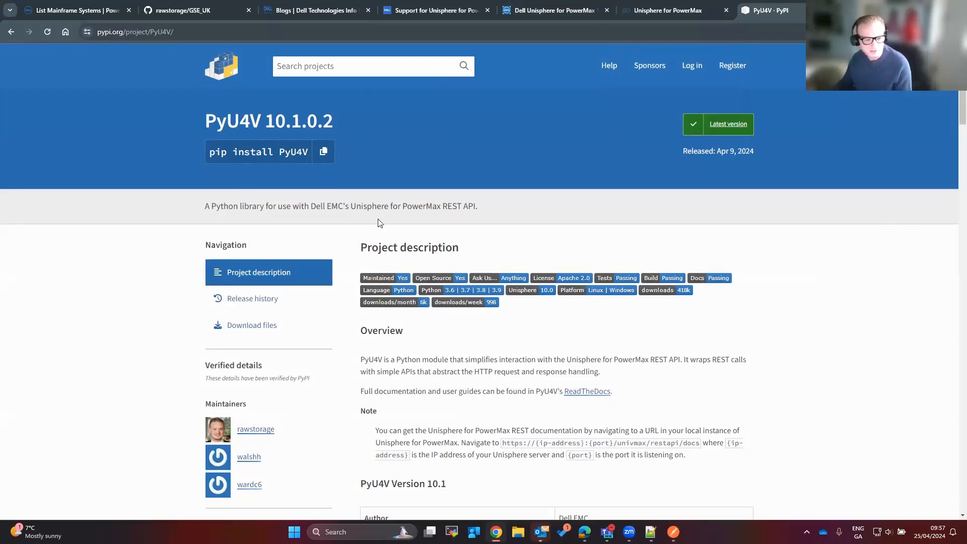
pyautogui.scroll(-2, 412, 244)
pyautogui.scroll(1, 404, 233)
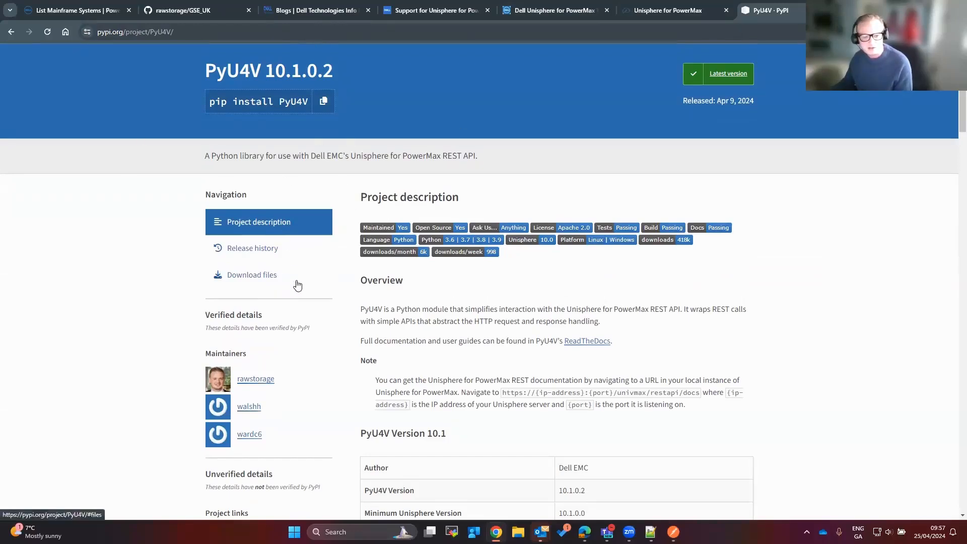
pyautogui.scroll(-1, 293, 280)
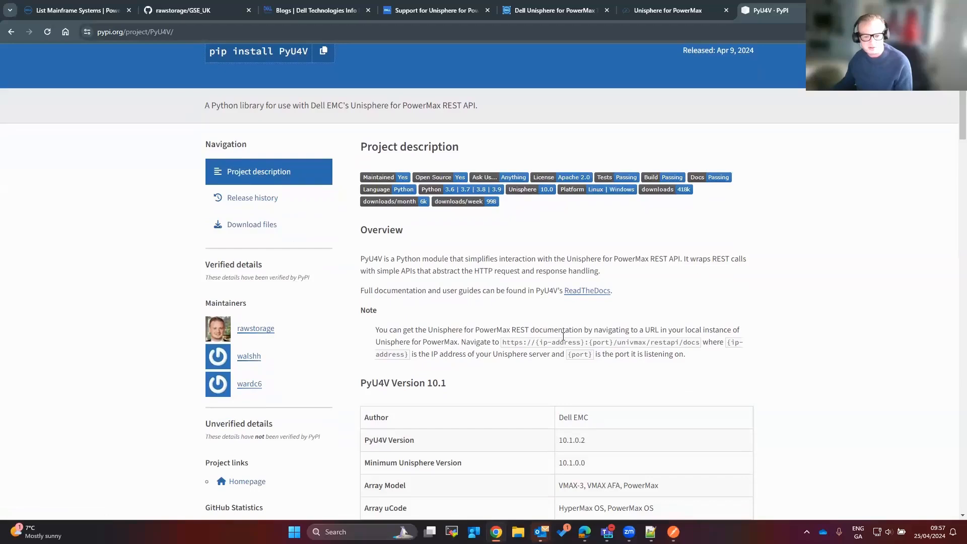
# Open PyU4V's documentation on ReadTheDocs and show its Programmers Guide
pyautogui.click(575, 292)
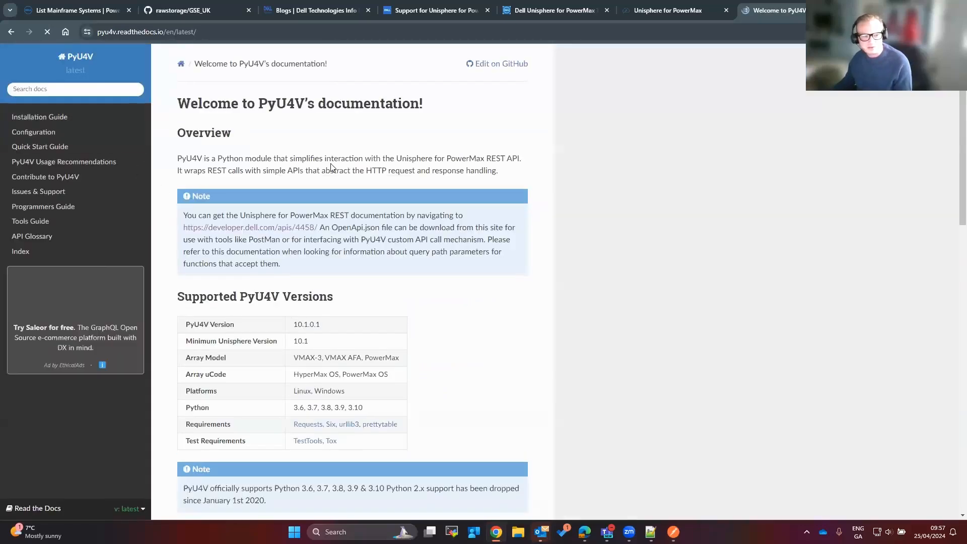
pyautogui.click(60, 208)
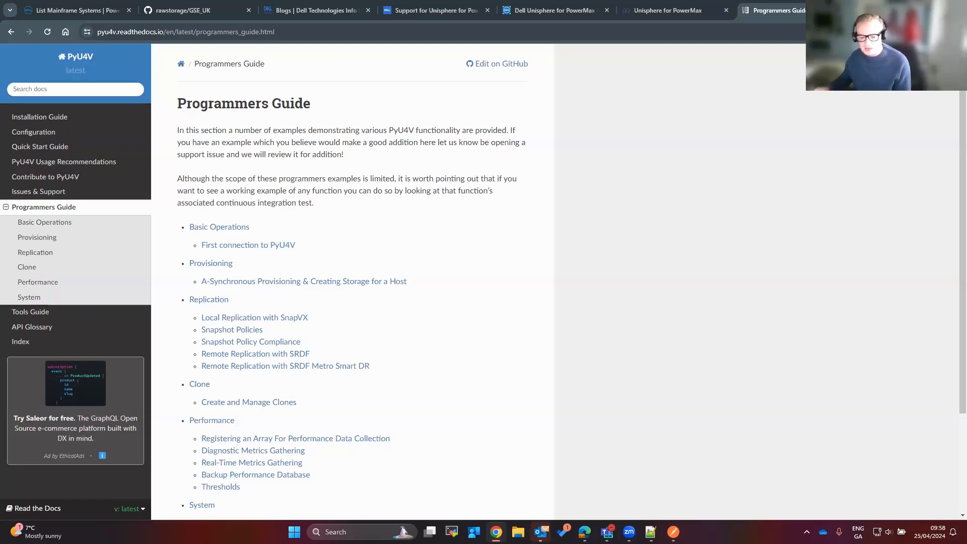
# Switch to Postman, display the cURL code snippet of the Create New Mainframe Volumes request and point out its header and data lines
pyautogui.hotkey('alt', 'Tab')
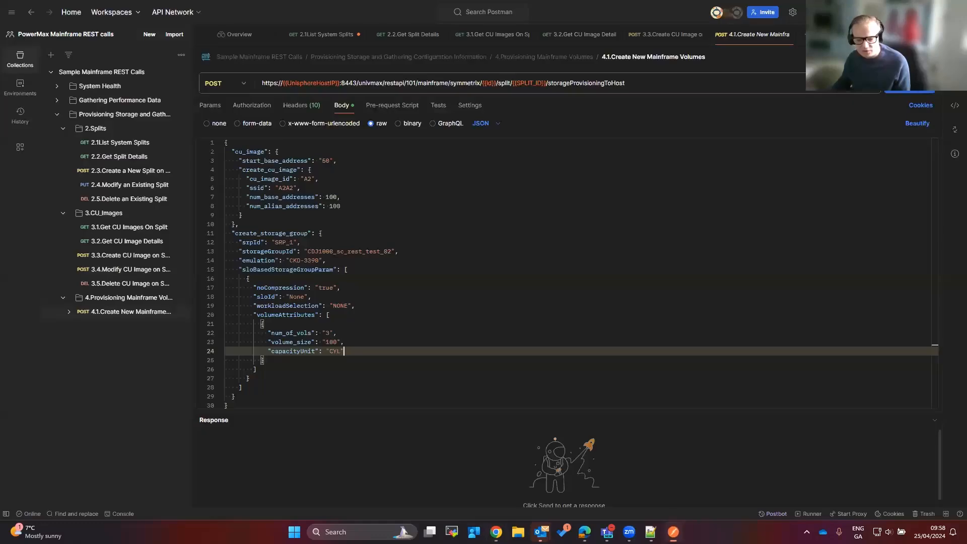
pyautogui.click(954, 107)
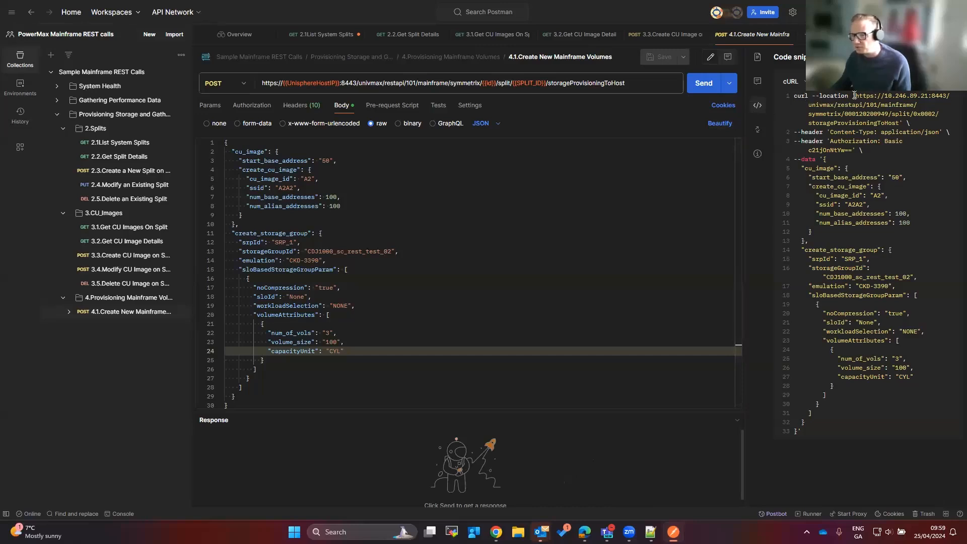
pyautogui.moveTo(855, 96); pyautogui.dragTo(794, 132)
pyautogui.doubleClick(868, 140)
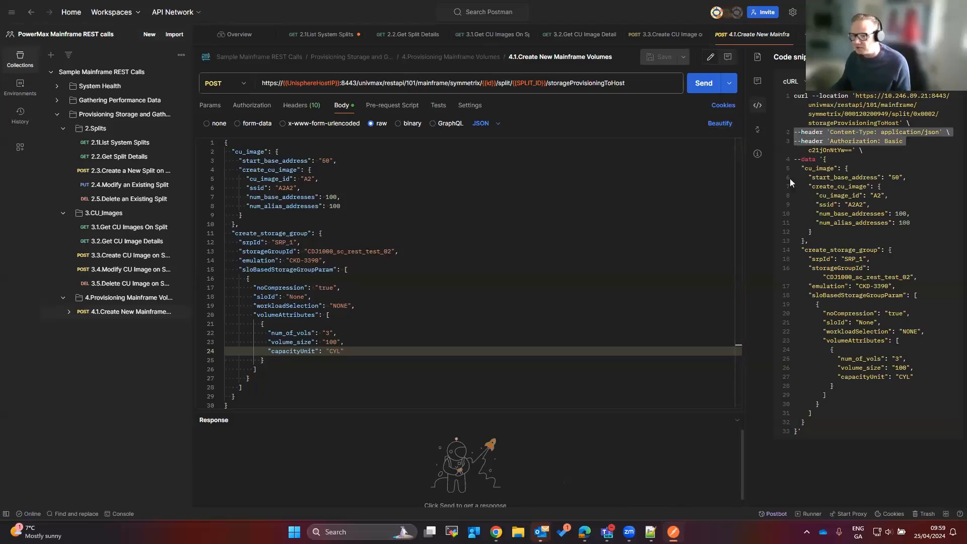
pyautogui.click(820, 146)
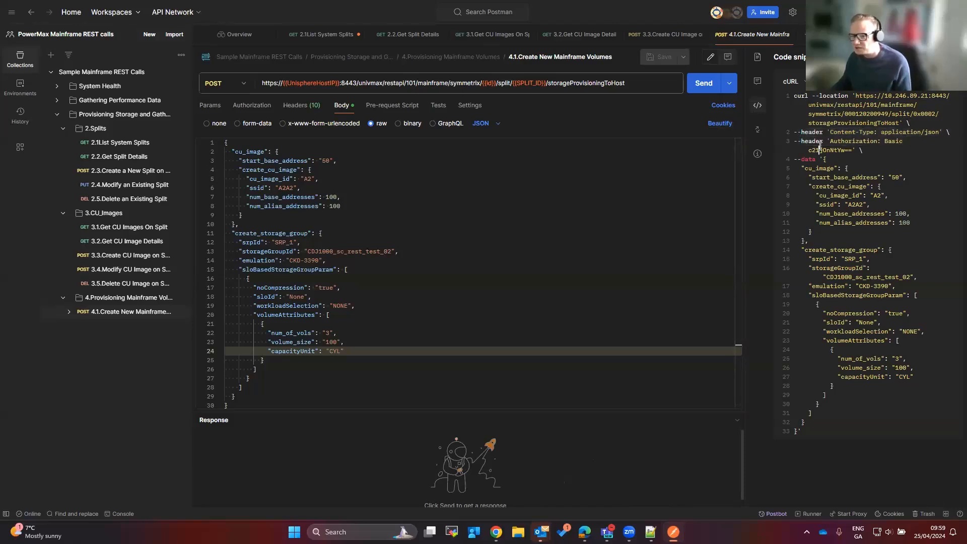
pyautogui.doubleClick(820, 147)
pyautogui.click(865, 159)
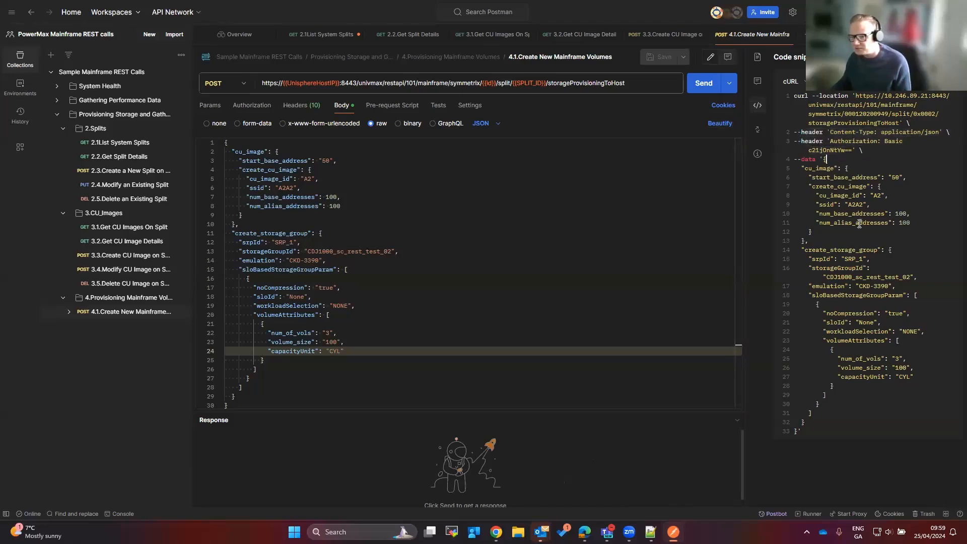